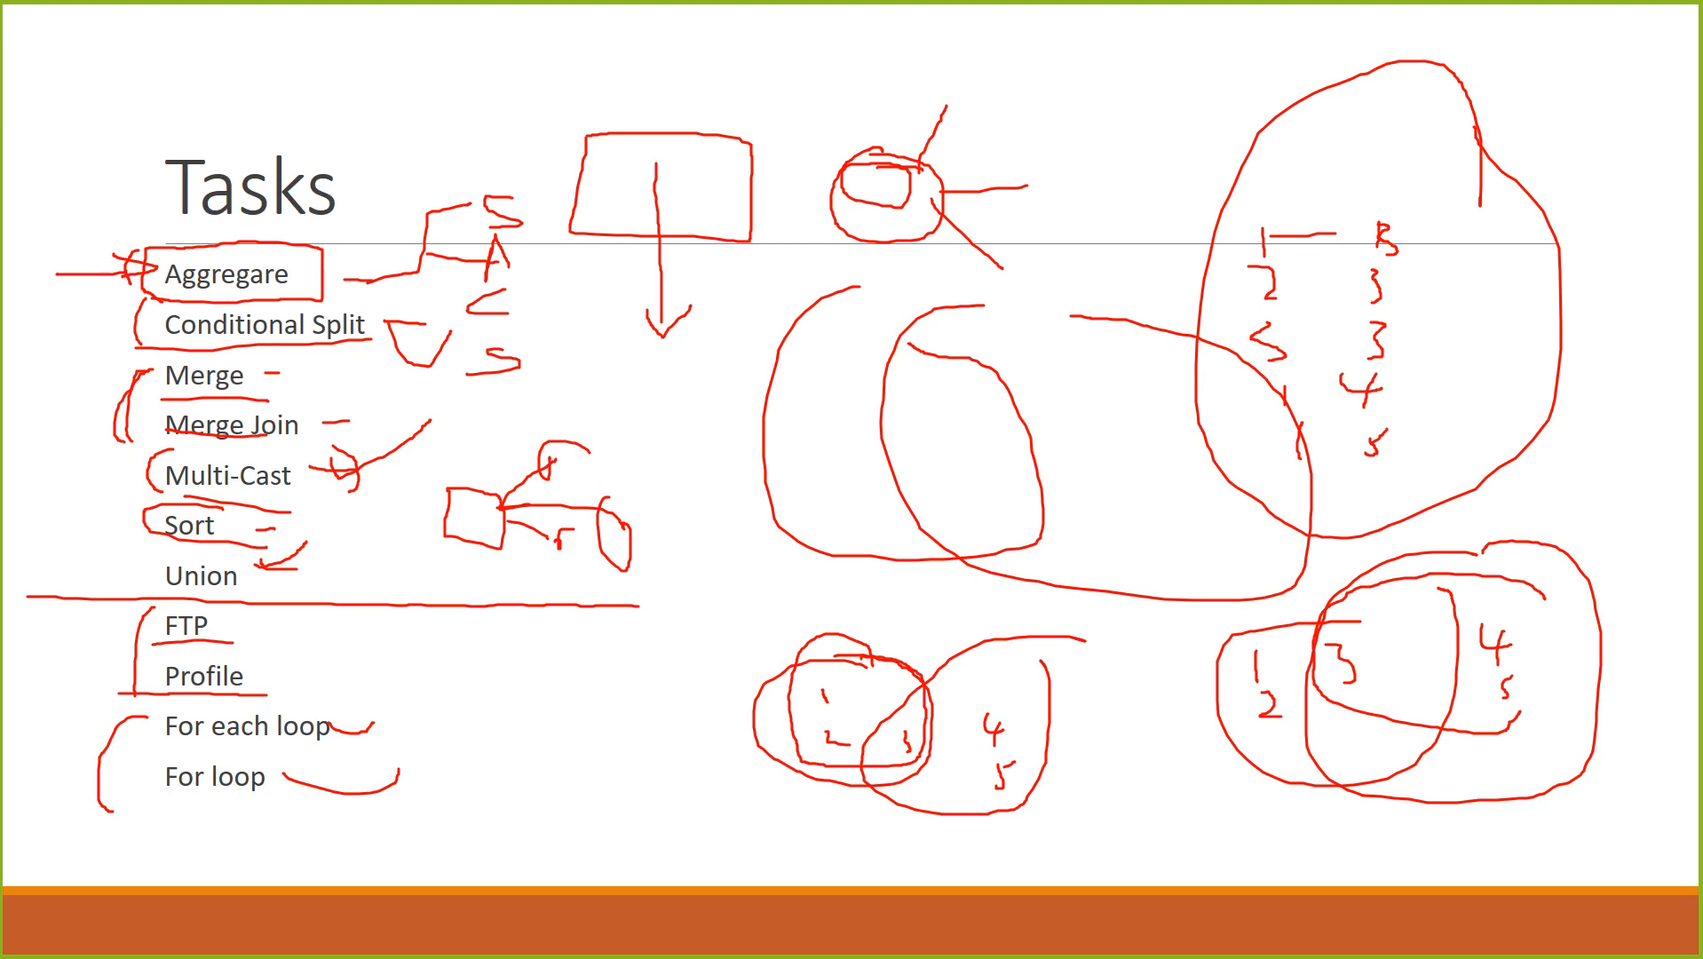
{"action": "left_click_drag", "start_coordinate": [155, 249], "coordinate": [138, 493]}
Switch to Visual Studio and examine the transformations available for the Split Male and Female data flow, including Data Conversion and Pivot.
{"action": "key", "text": "alt+Tab"}
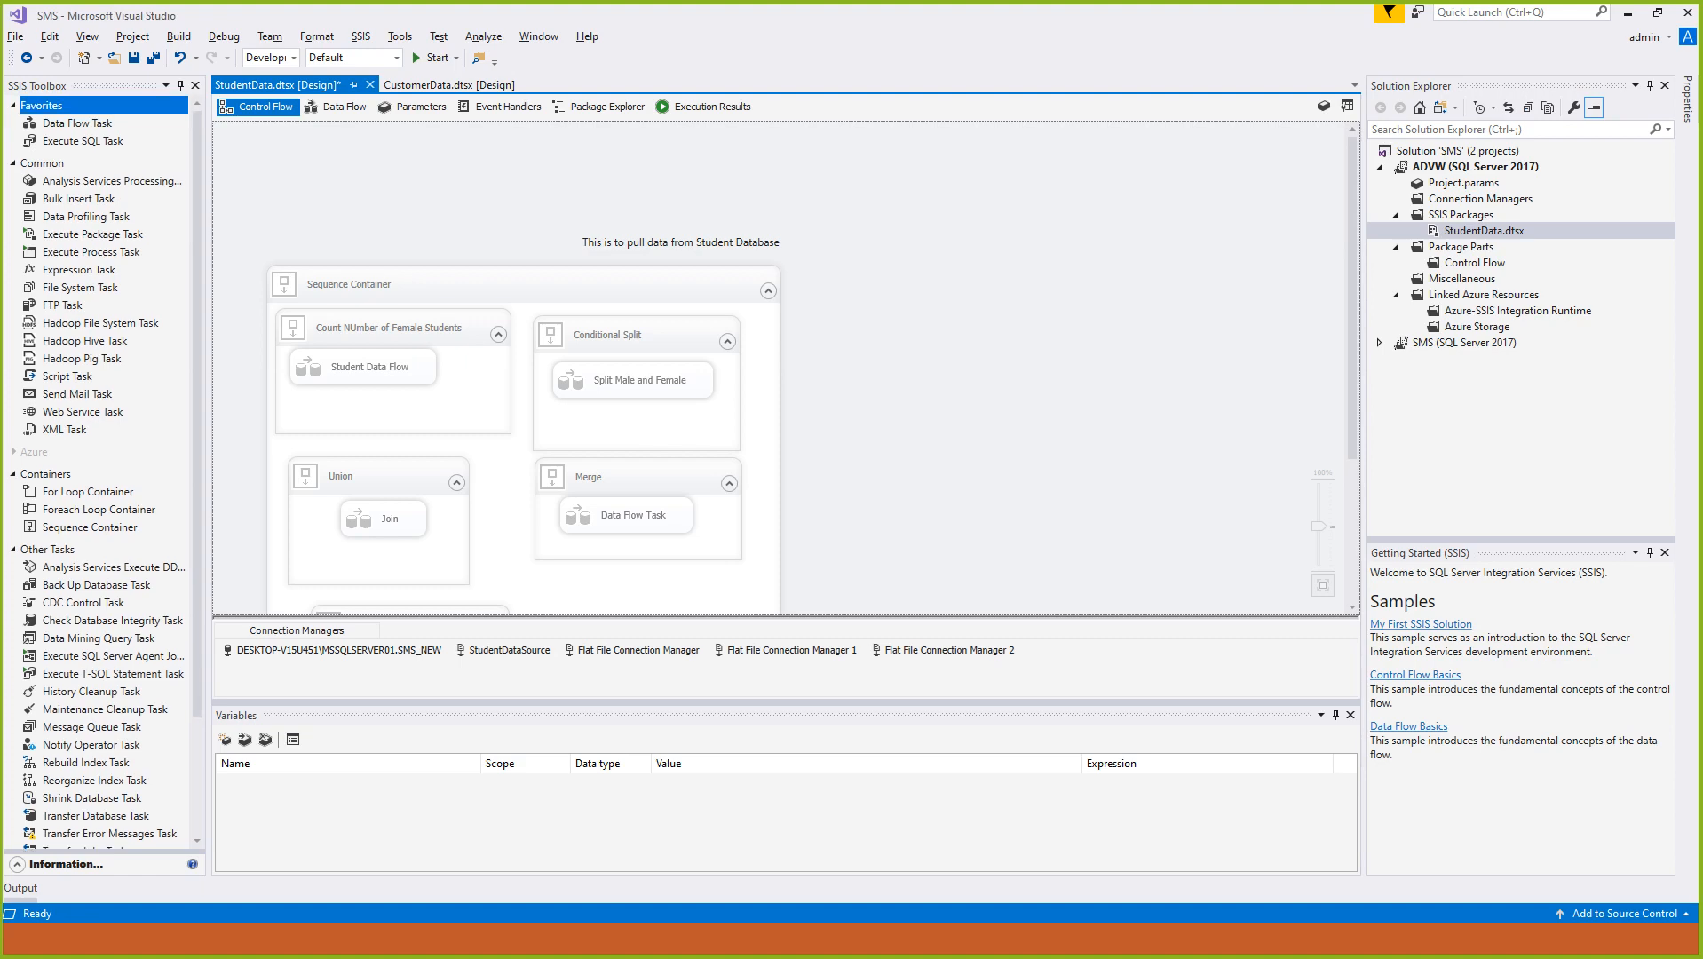
{"action": "scroll", "coordinate": [102, 467], "scroll_direction": "down", "scroll_amount": 3}
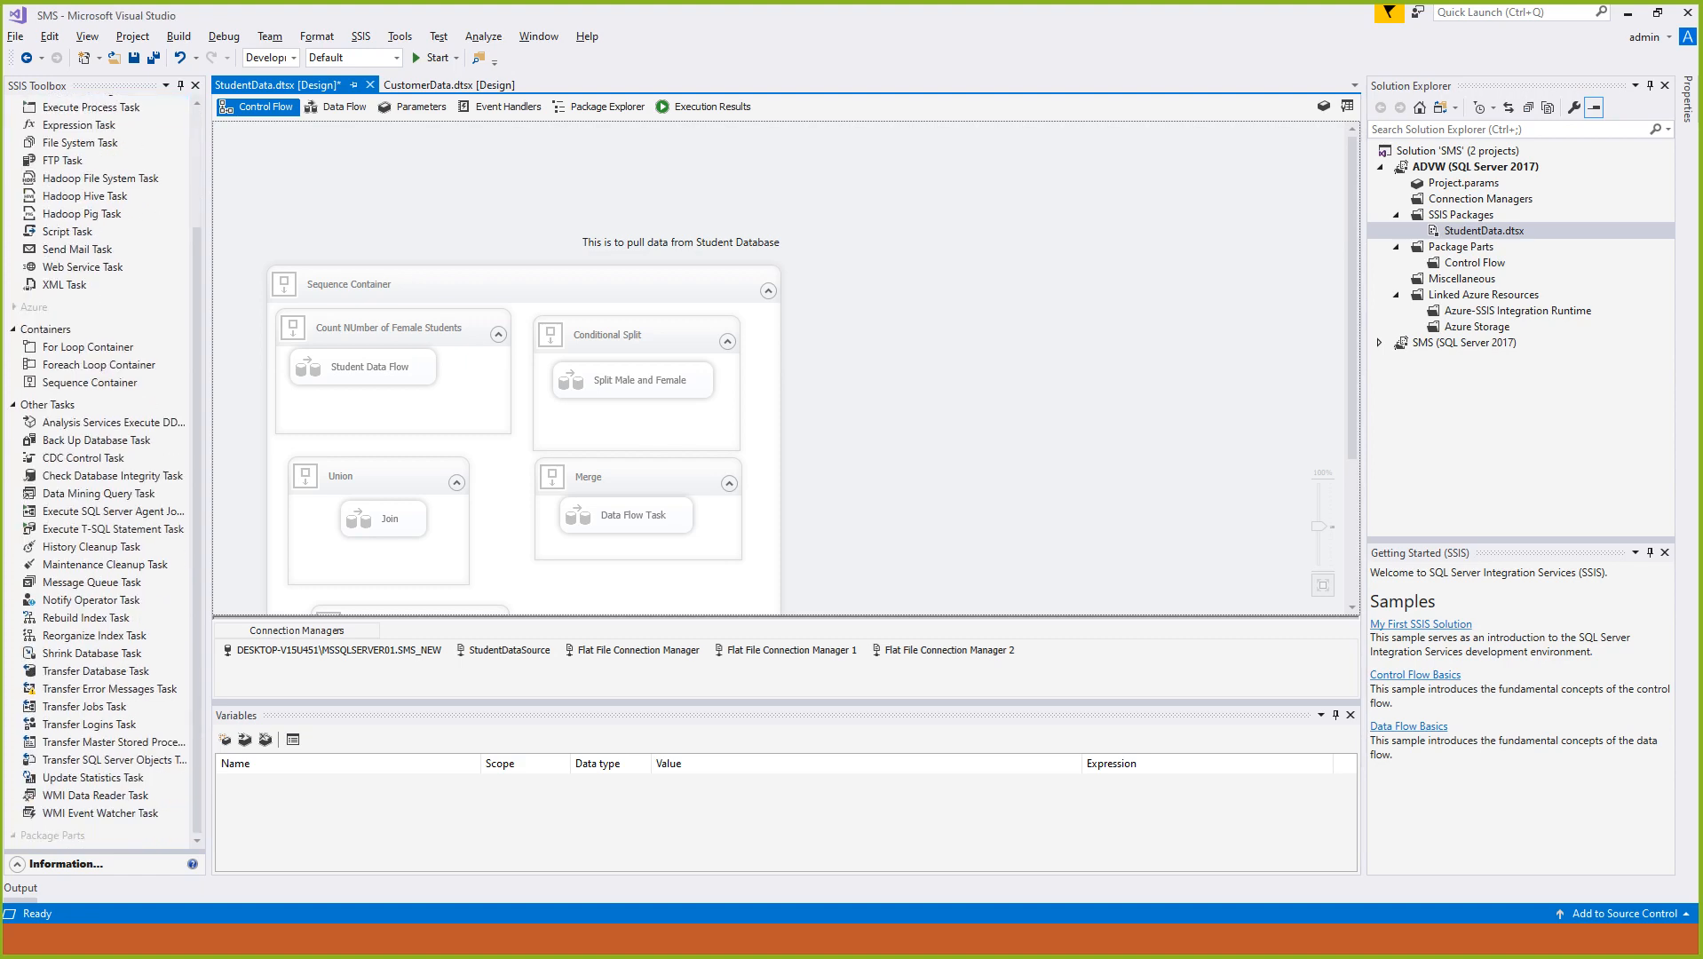
{"action": "double_click", "coordinate": [570, 381]}
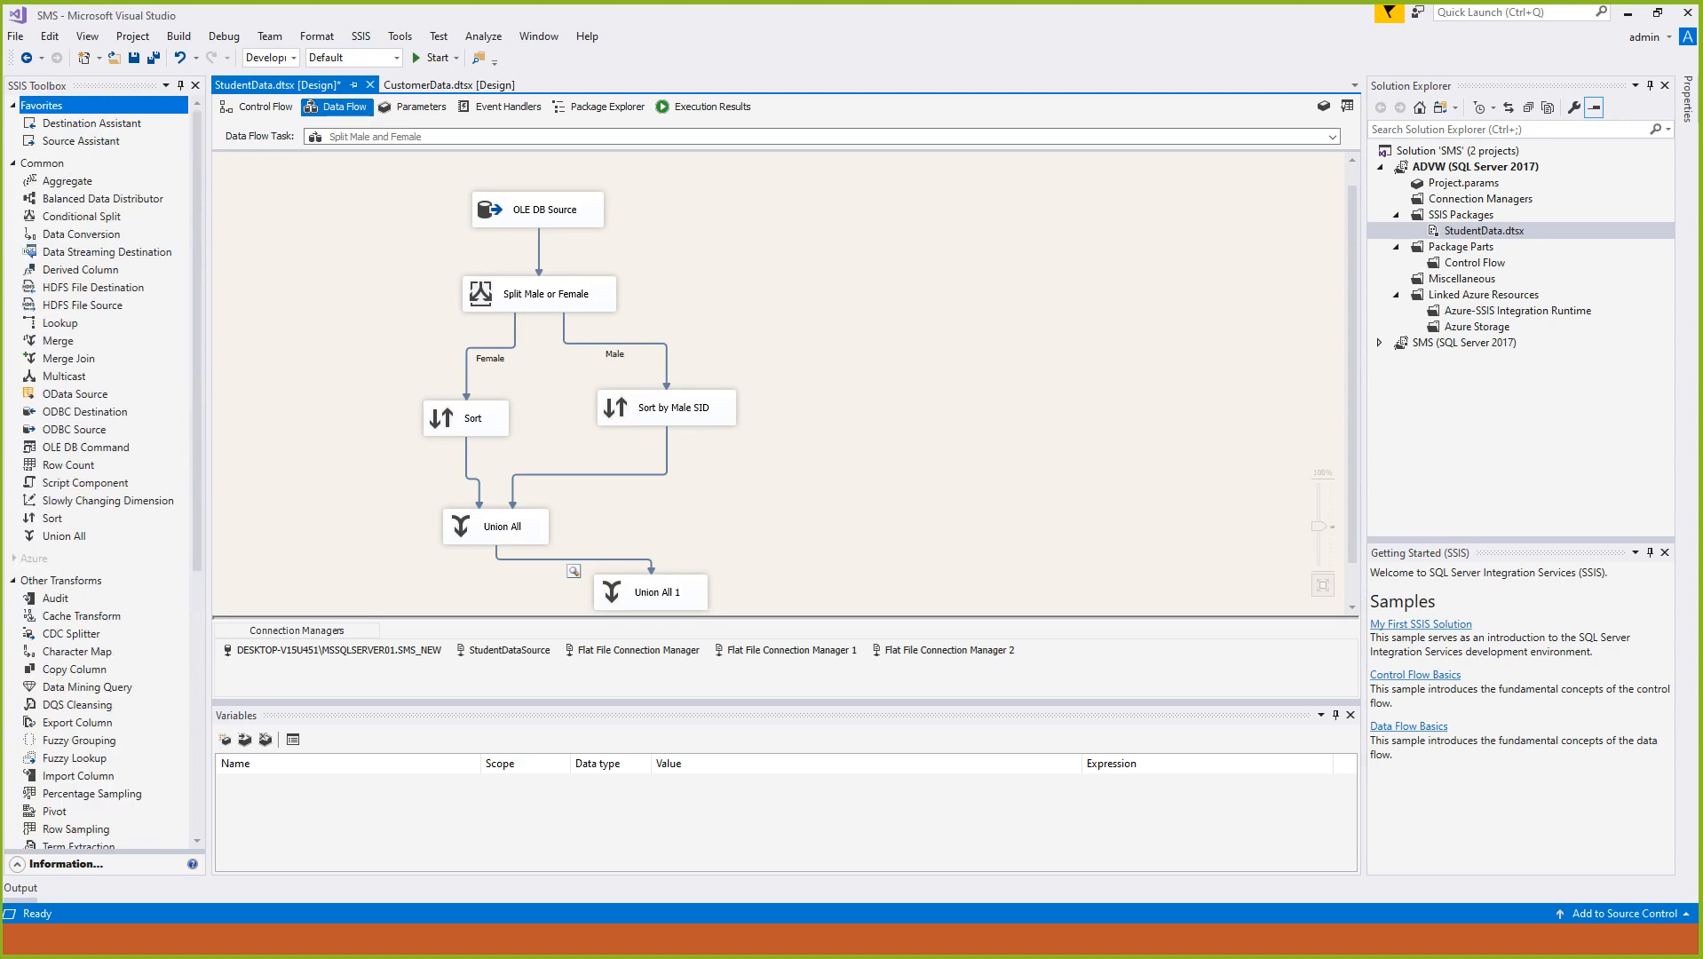
{"action": "left_click", "coordinate": [76, 394]}
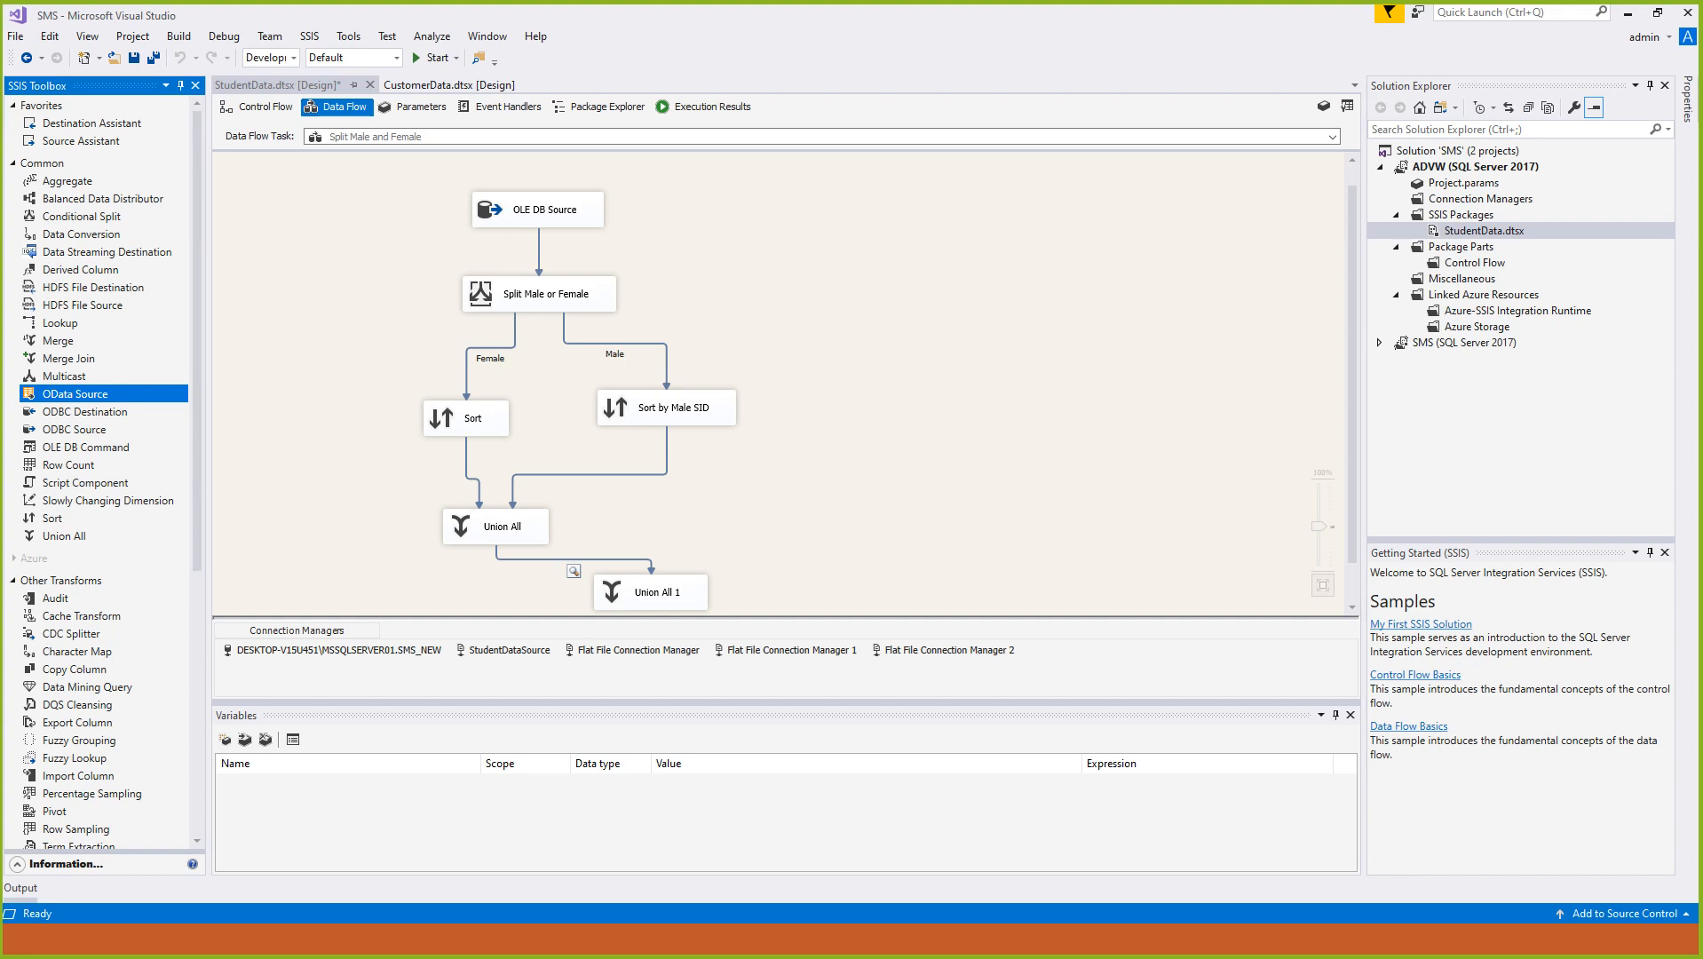
{"action": "left_click", "coordinate": [81, 234]}
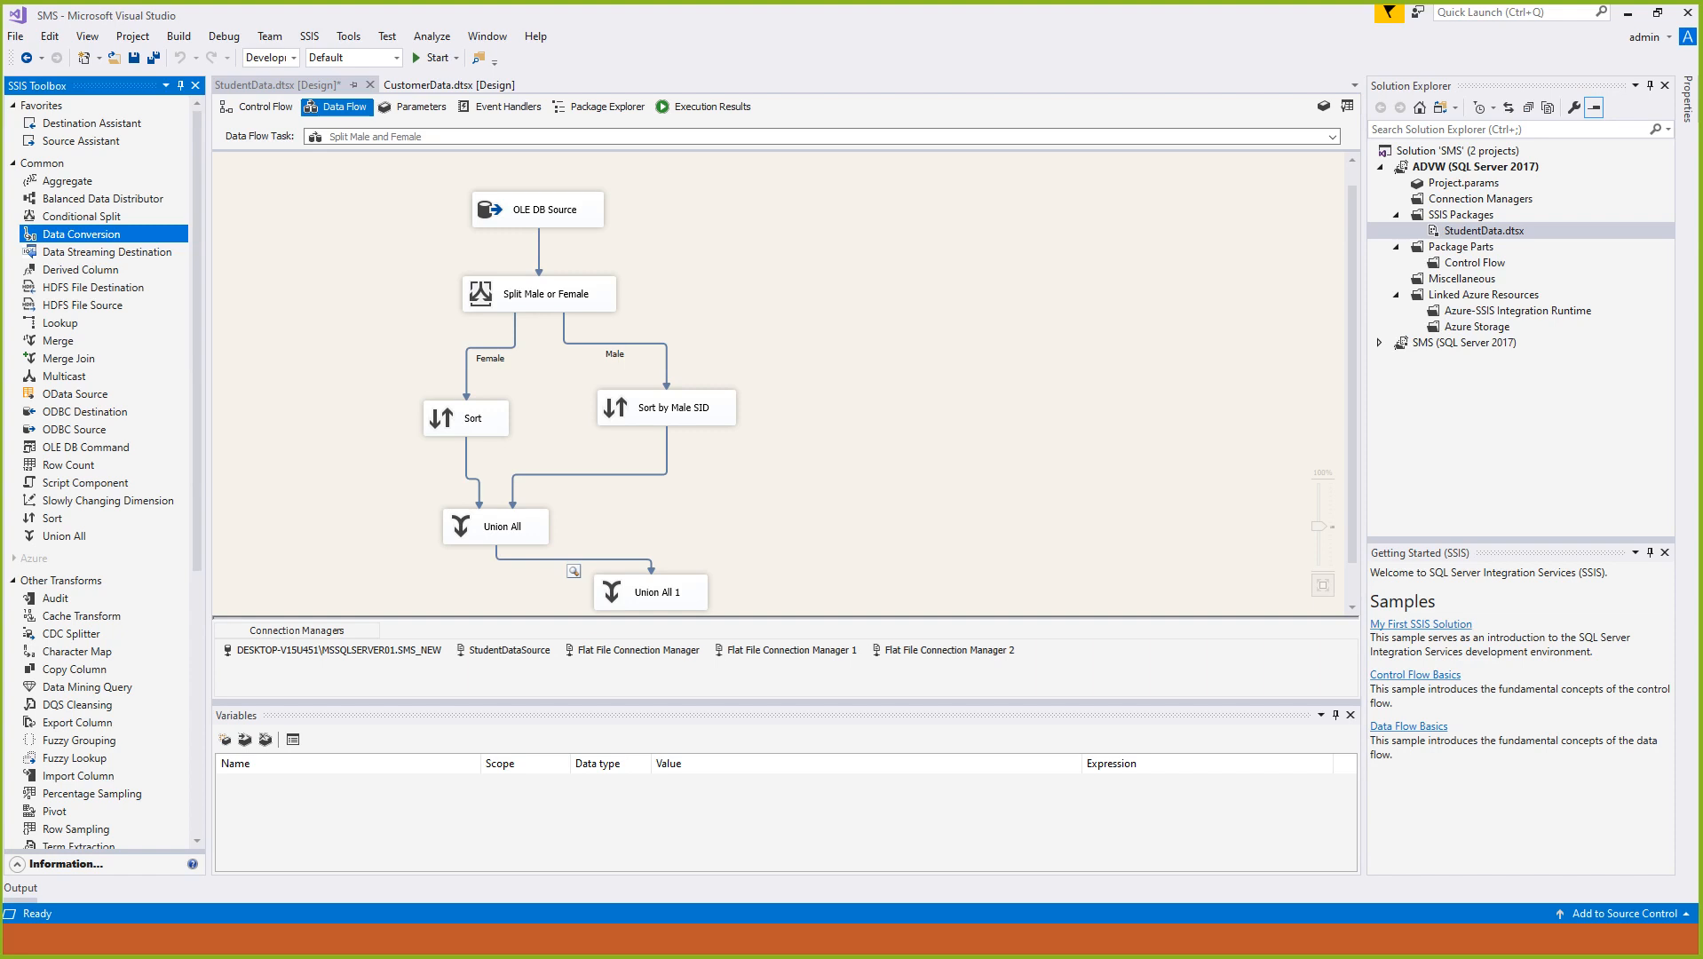
{"action": "scroll", "coordinate": [98, 470], "scroll_direction": "down", "scroll_amount": 4}
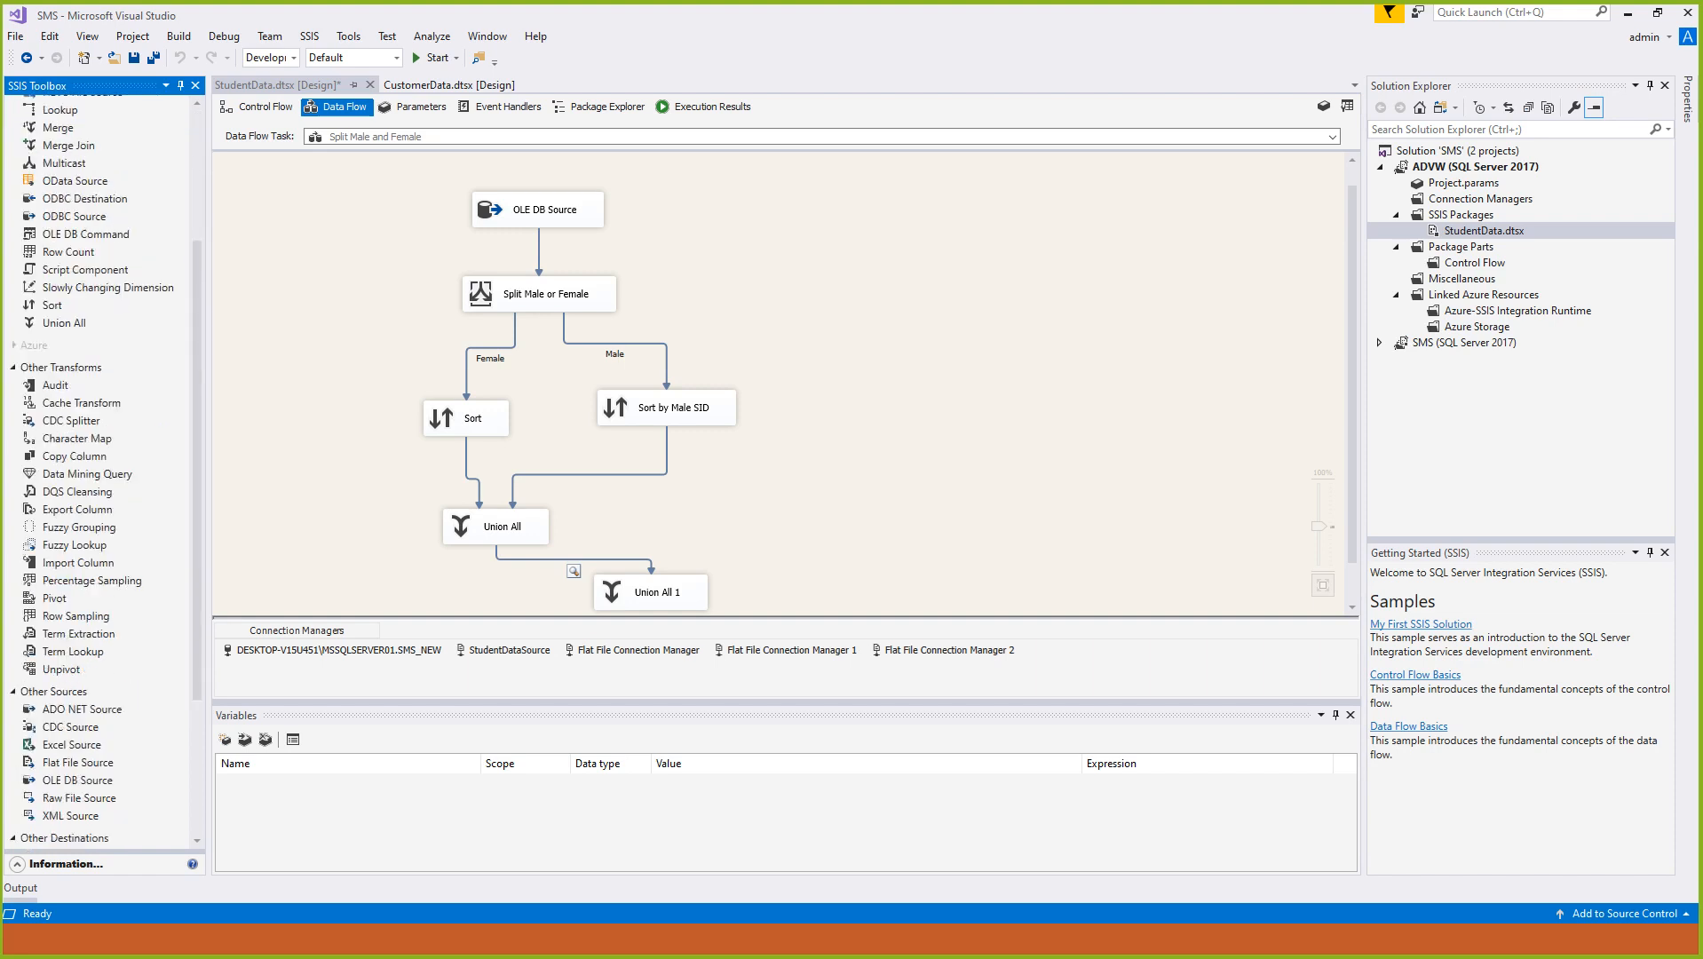
{"action": "left_click", "coordinate": [55, 598]}
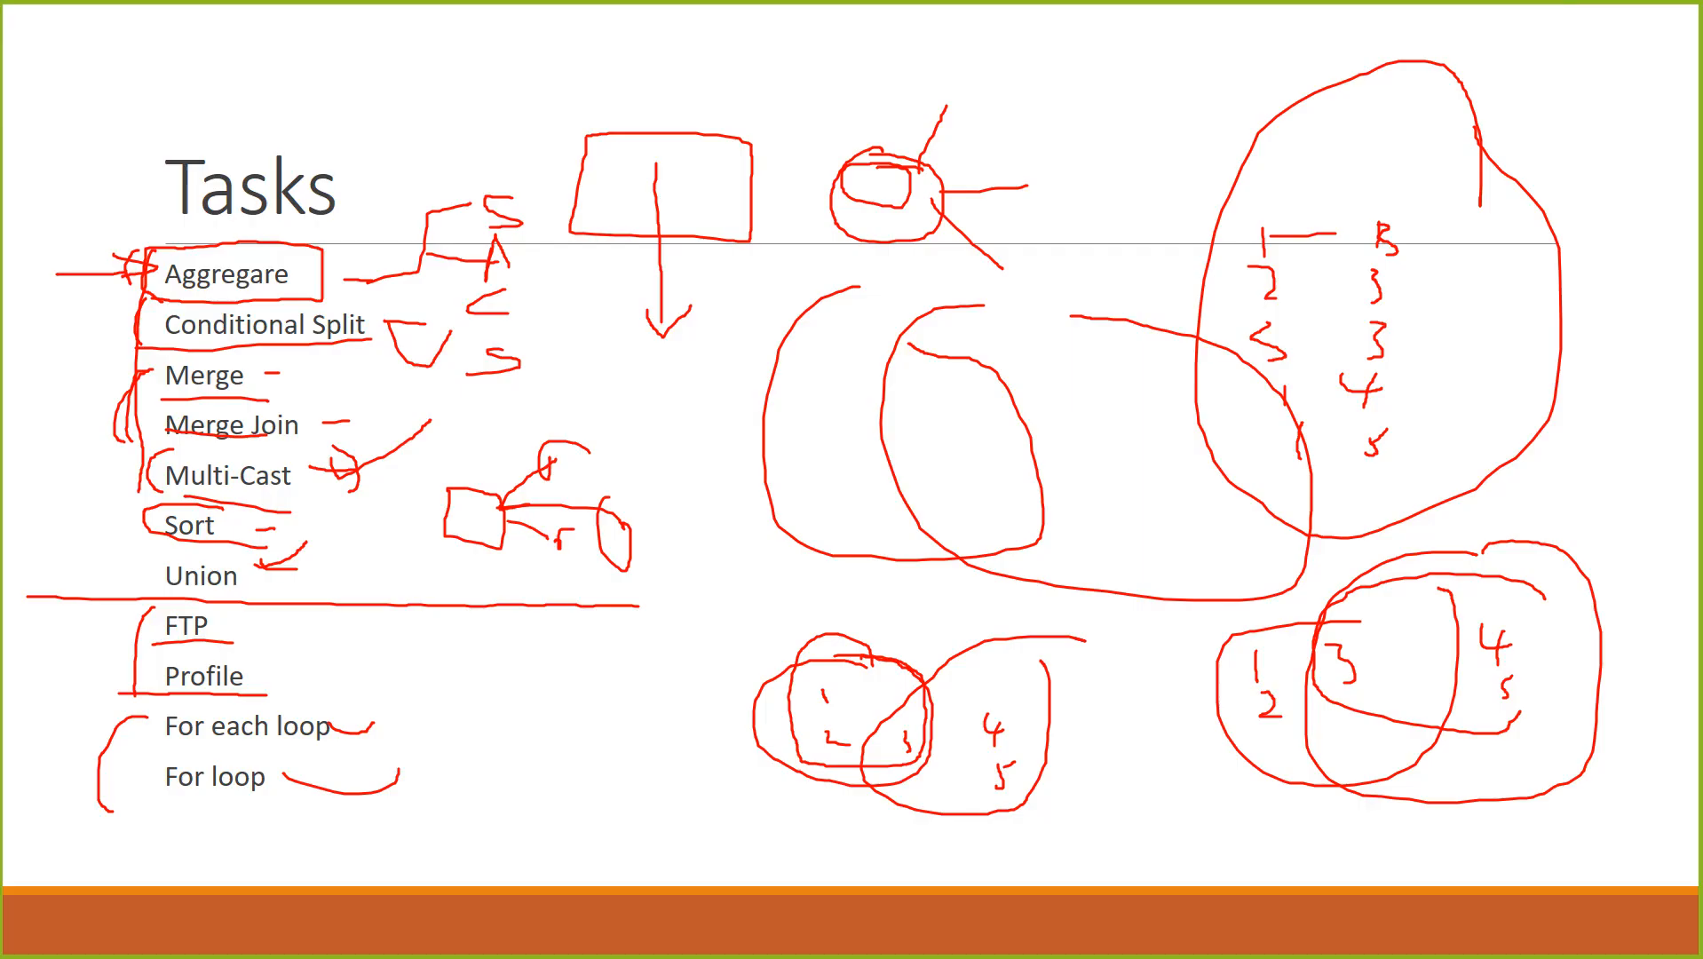
{"action": "key", "text": "Right"}
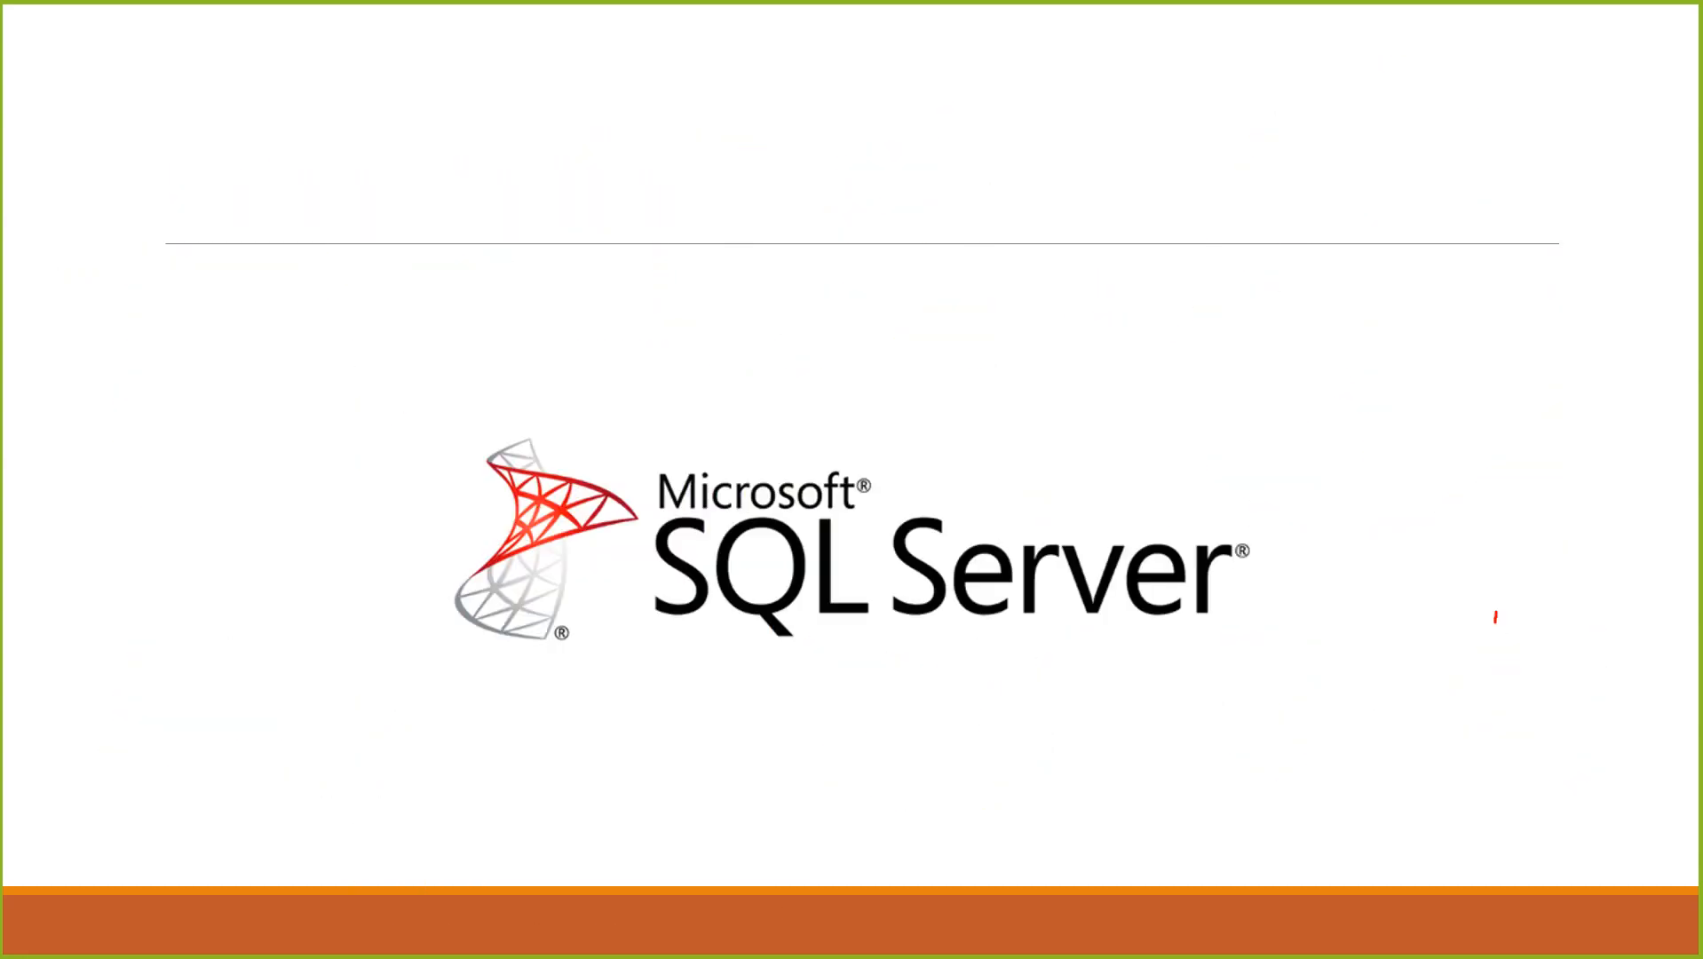
{"action": "mouse_move", "coordinate": [701, 114]}
{"action": "left_mouse_down"}
{"action": "mouse_move", "coordinate": [689, 226]}
{"action": "mouse_move", "coordinate": [932, 311]}
{"action": "mouse_move", "coordinate": [994, 95]}
{"action": "mouse_move", "coordinate": [689, 110]}
{"action": "mouse_move", "coordinate": [1058, 177]}
{"action": "left_mouse_up"}
{"action": "left_click_drag", "start_coordinate": [788, 98], "coordinate": [785, 287]}
{"action": "mouse_move", "coordinate": [728, 124]}
{"action": "left_mouse_down"}
{"action": "mouse_move", "coordinate": [728, 169]}
{"action": "mouse_move", "coordinate": [747, 125]}
{"action": "mouse_move", "coordinate": [832, 160]}
{"action": "mouse_move", "coordinate": [1020, 142]}
{"action": "mouse_move", "coordinate": [982, 210]}
{"action": "mouse_move", "coordinate": [982, 313]}
{"action": "left_mouse_up"}
{"action": "left_click", "coordinate": [983, 335]}
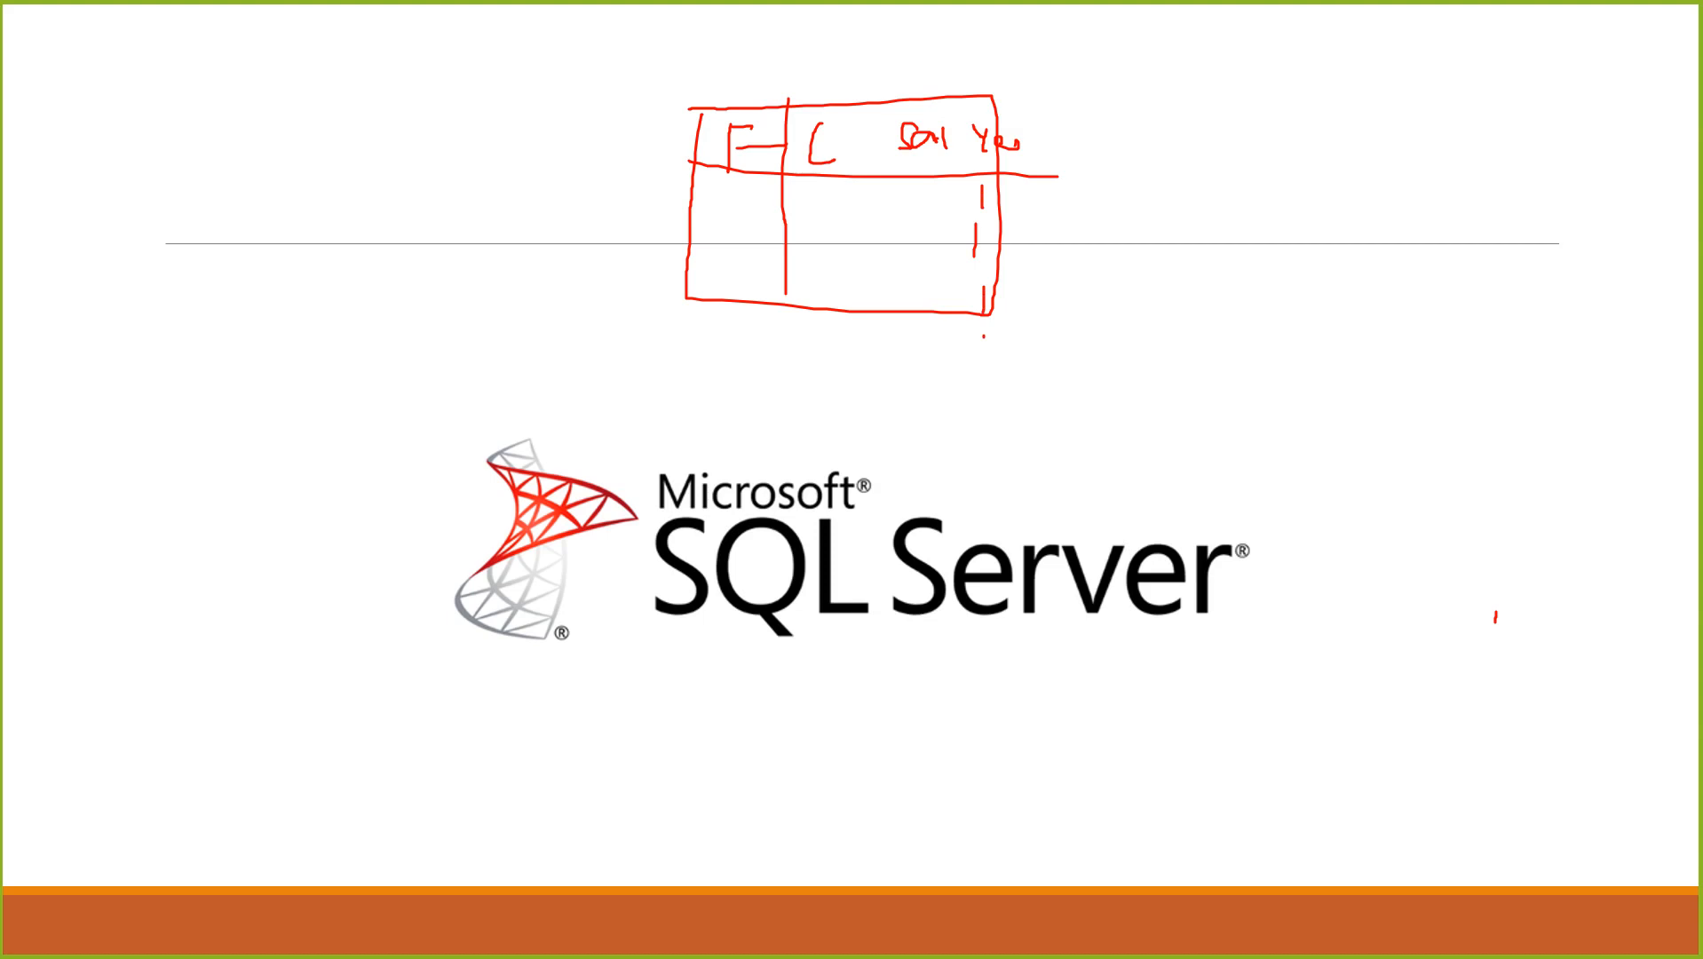
{"action": "mouse_move", "coordinate": [595, 323]}
{"action": "left_mouse_down"}
{"action": "mouse_move", "coordinate": [833, 339]}
{"action": "mouse_move", "coordinate": [835, 317]}
{"action": "mouse_move", "coordinate": [943, 322]}
{"action": "left_mouse_up"}
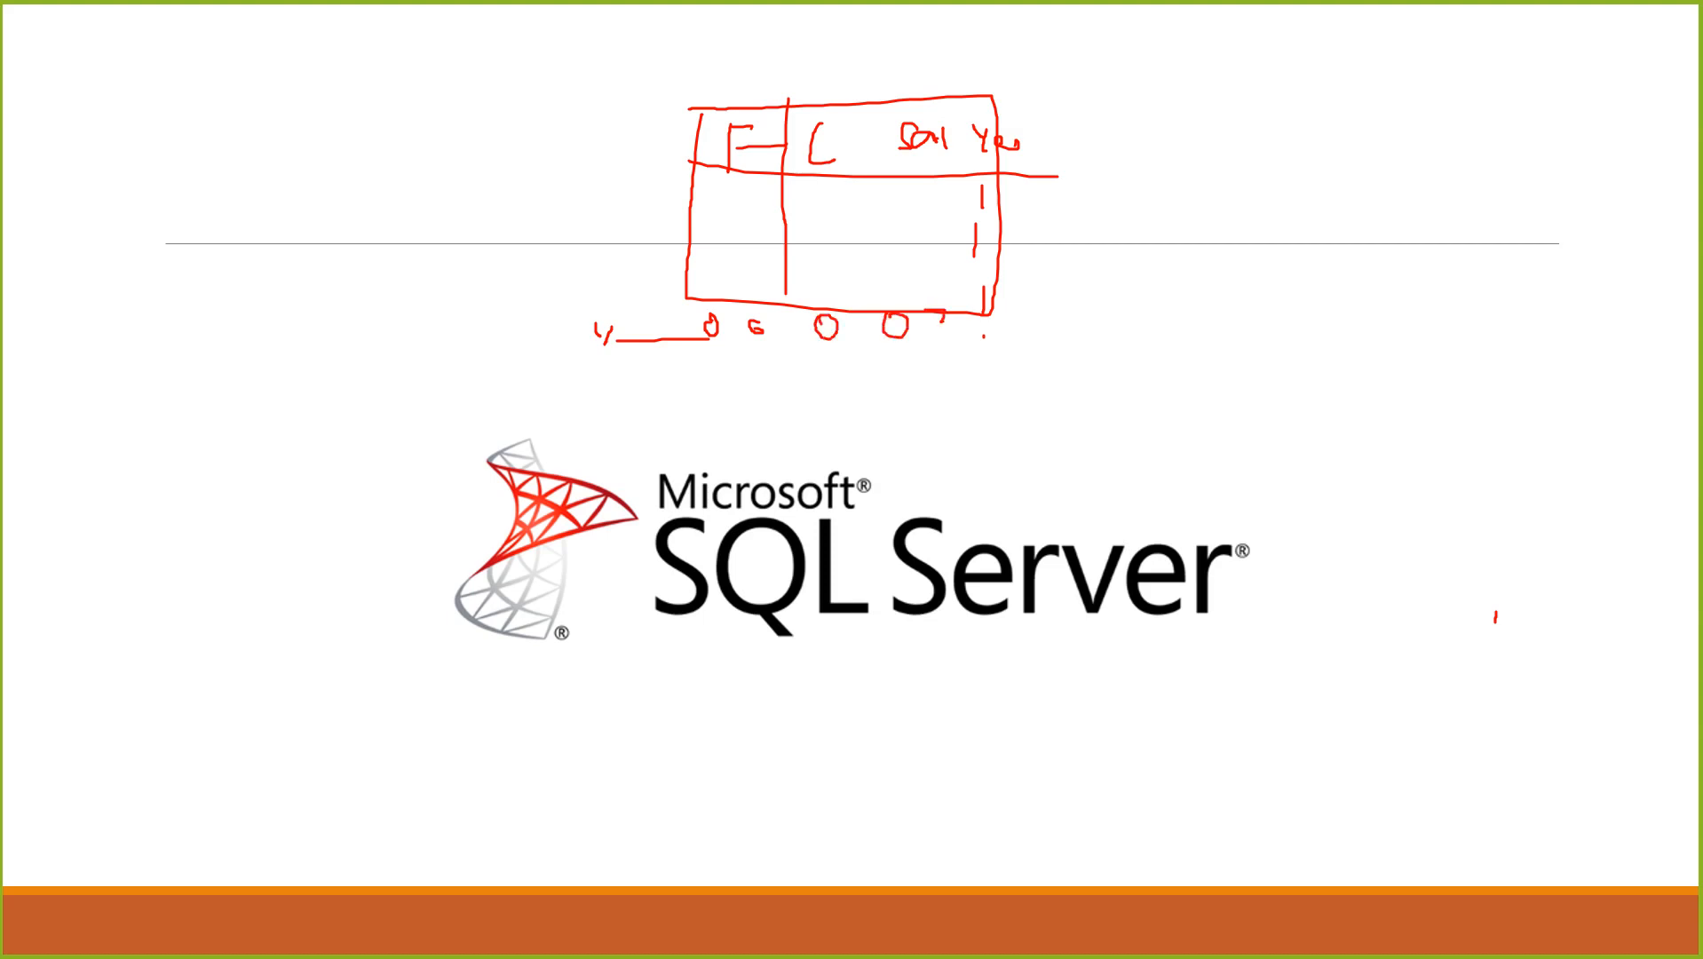
{"action": "left_click_drag", "start_coordinate": [716, 361], "coordinate": [904, 361]}
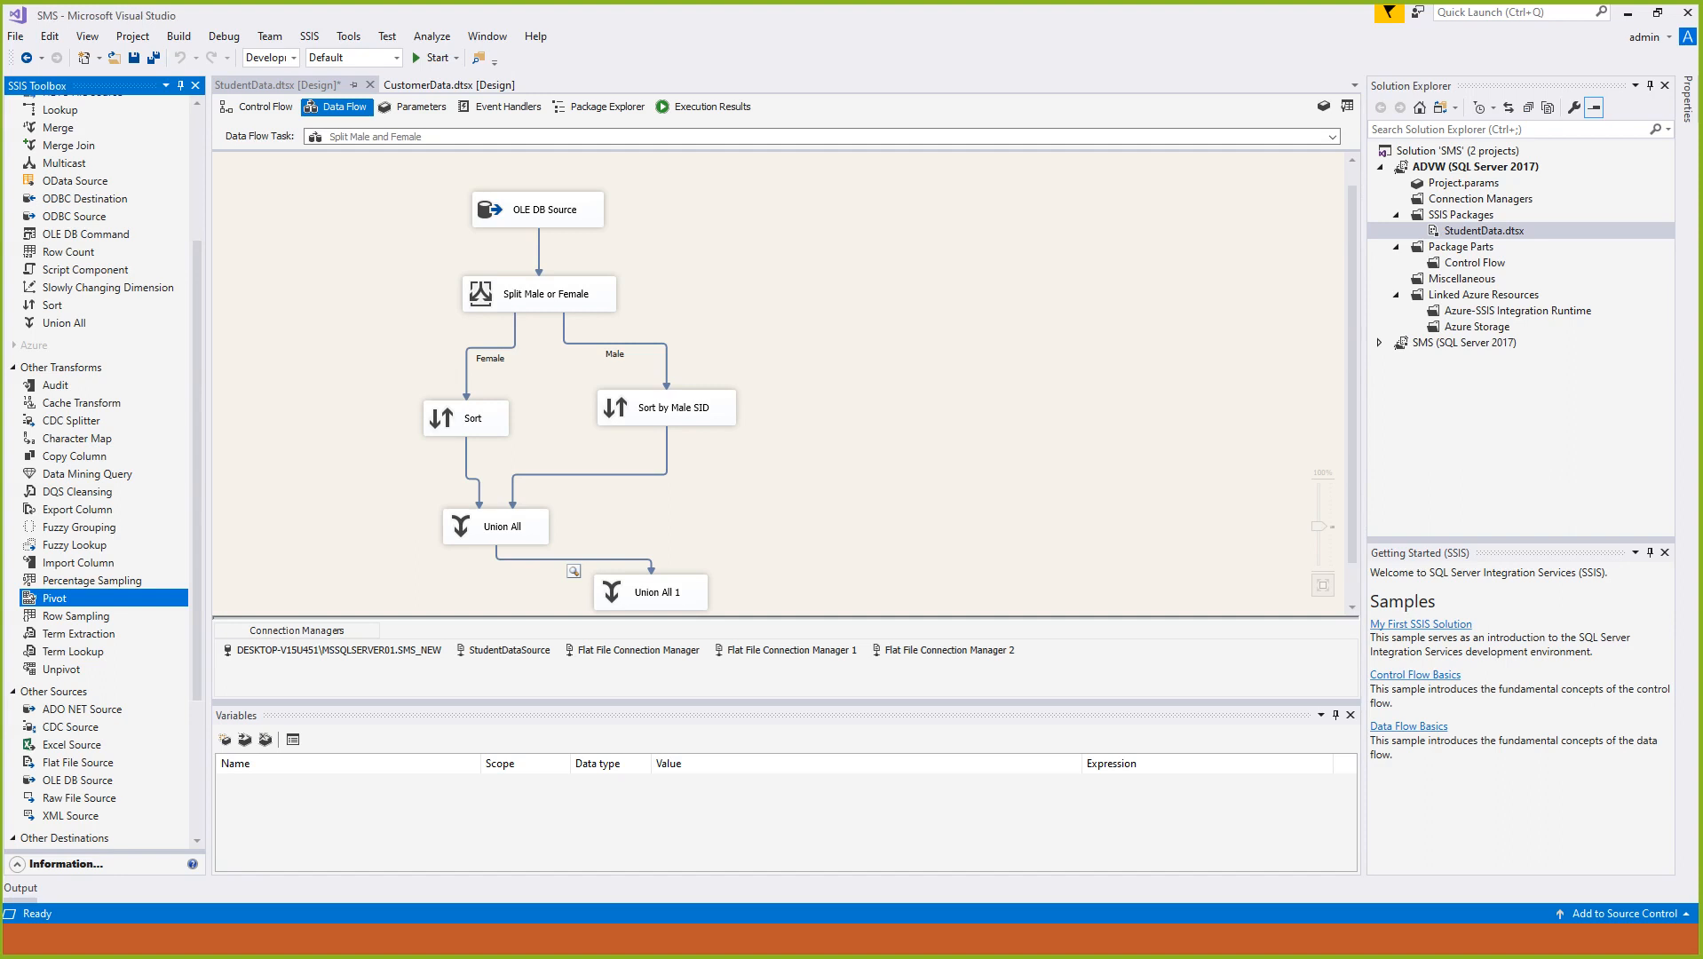
Add a Data Flow Task to the control flow, outside the Sequence Container, and open its data flow.
{"action": "left_click", "coordinate": [77, 616]}
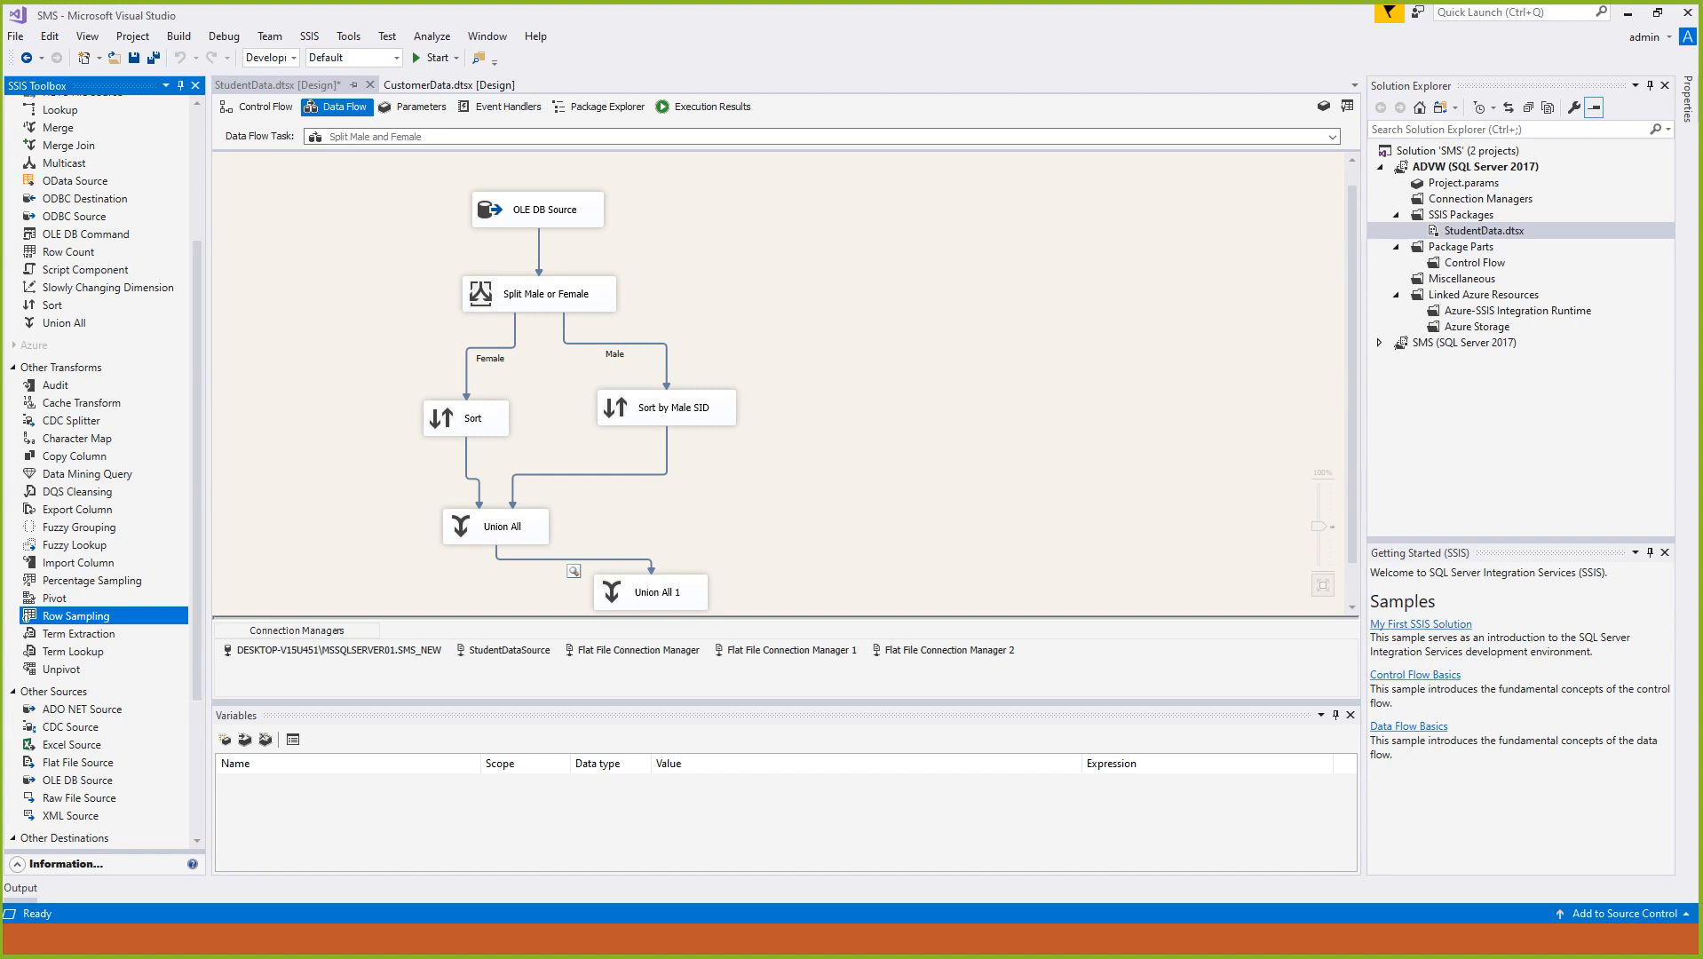
{"action": "left_click", "coordinate": [264, 107]}
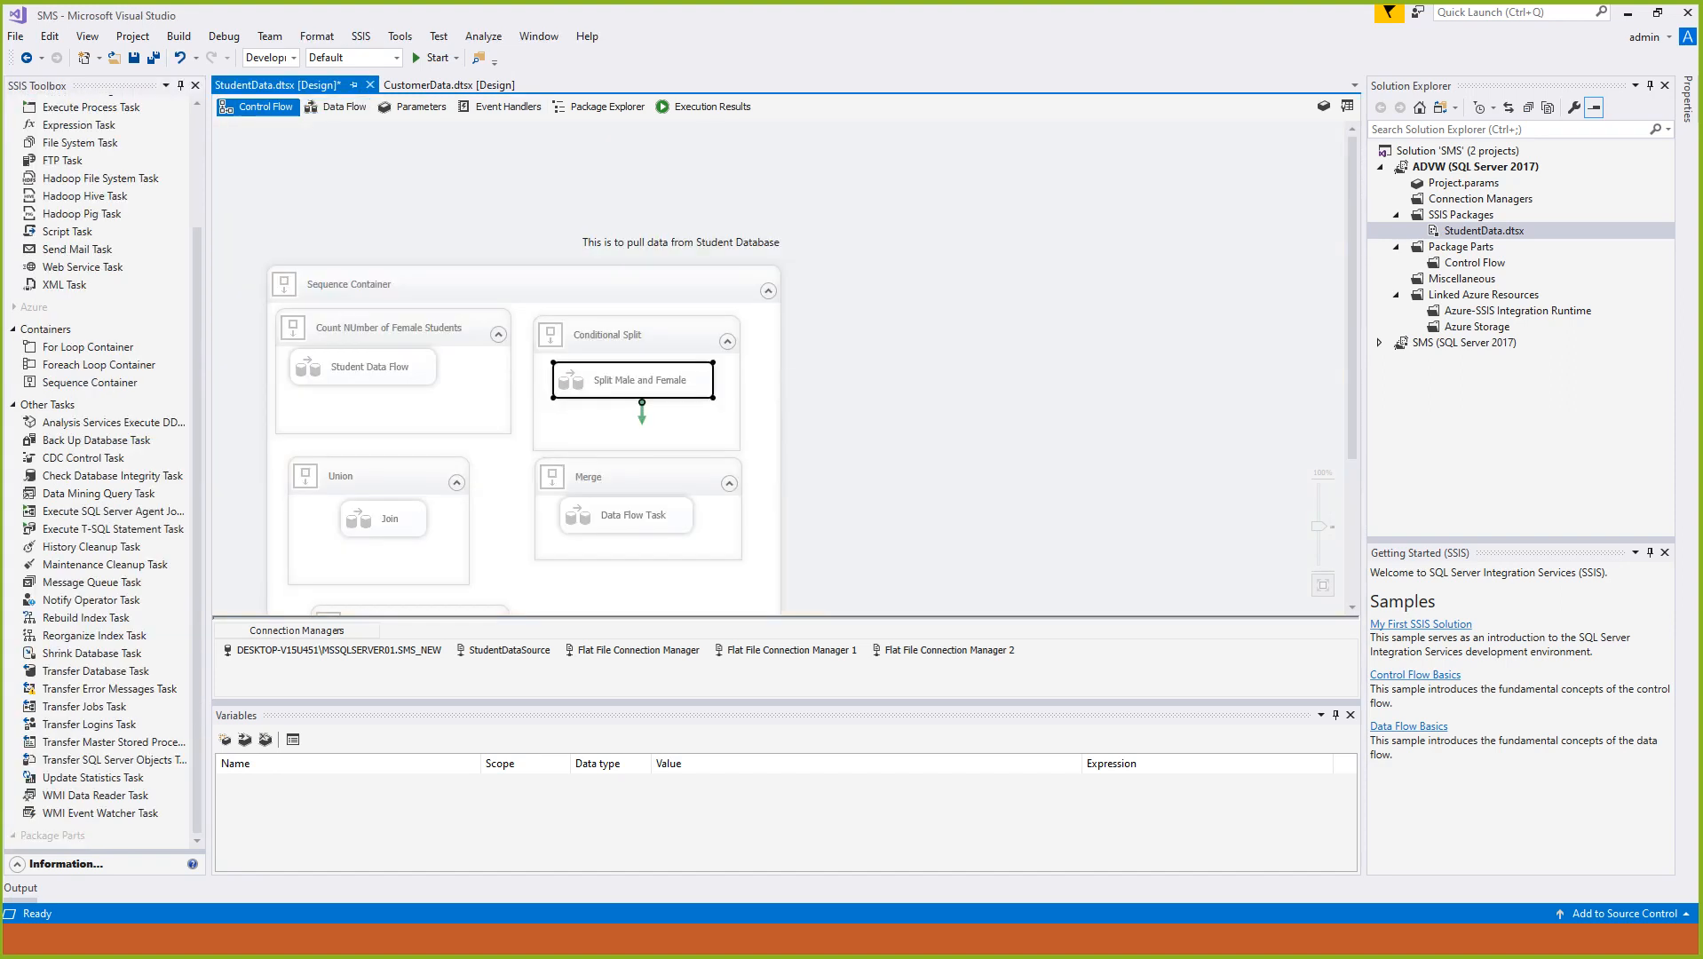
{"action": "scroll", "coordinate": [99, 391], "scroll_direction": "up", "scroll_amount": 3}
{"action": "left_click", "coordinate": [78, 124]}
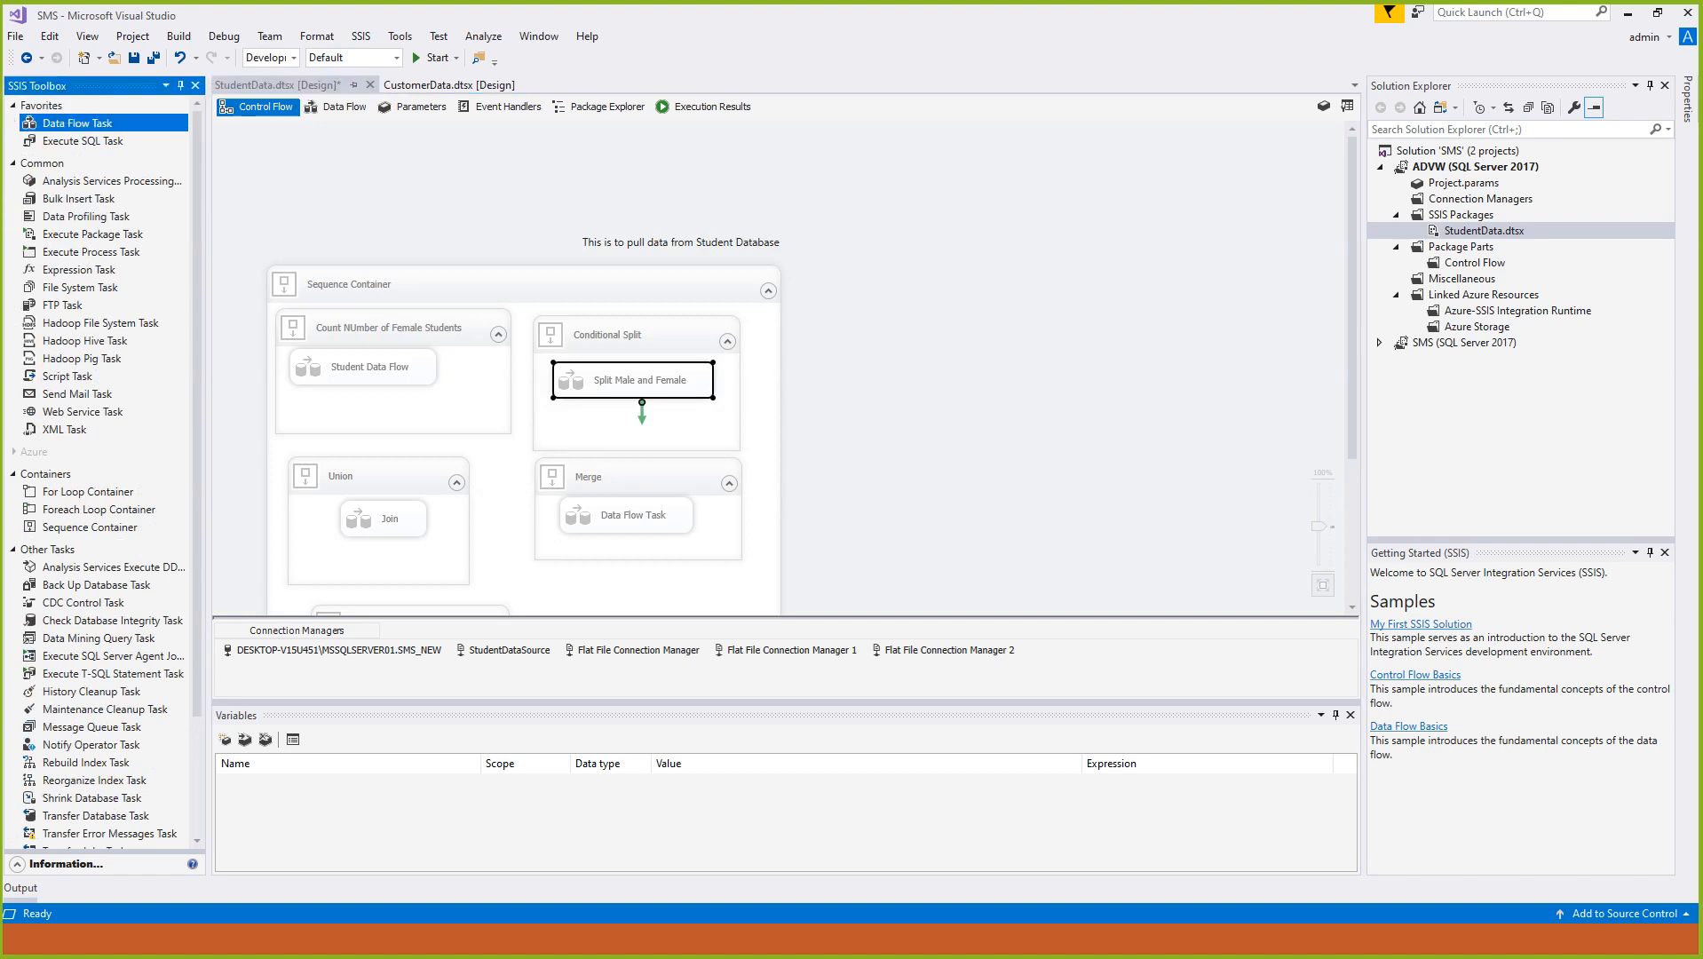
{"action": "left_click_drag", "start_coordinate": [77, 123], "coordinate": [826, 315]}
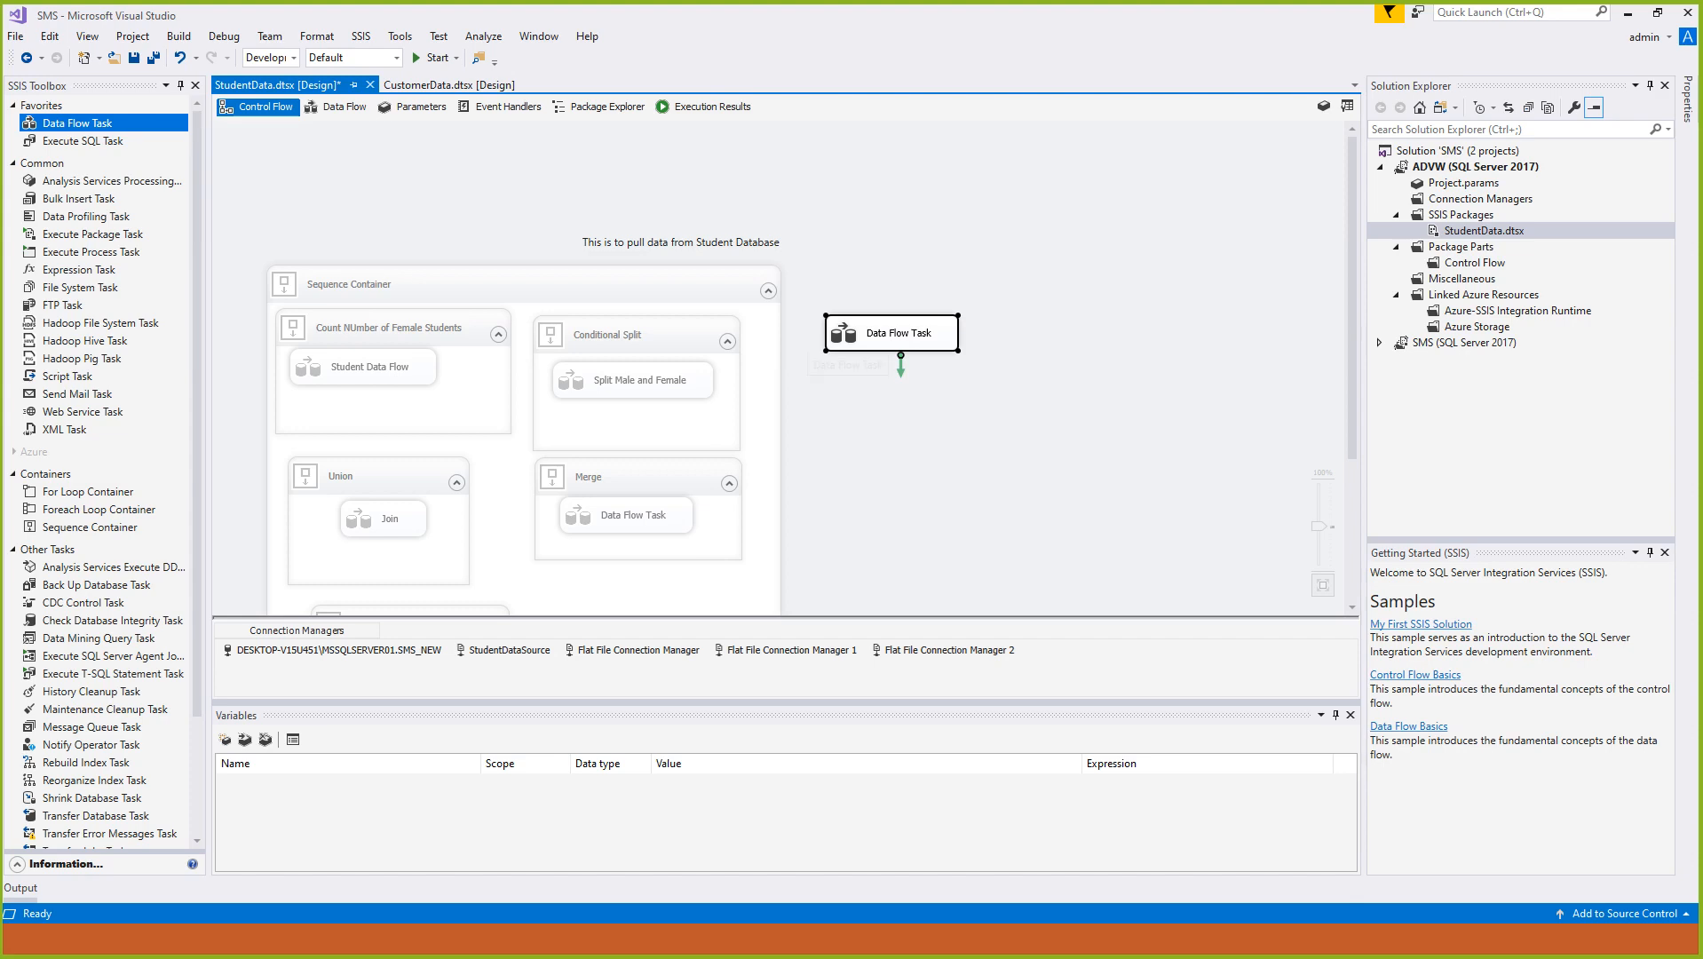
{"action": "double_click", "coordinate": [887, 335]}
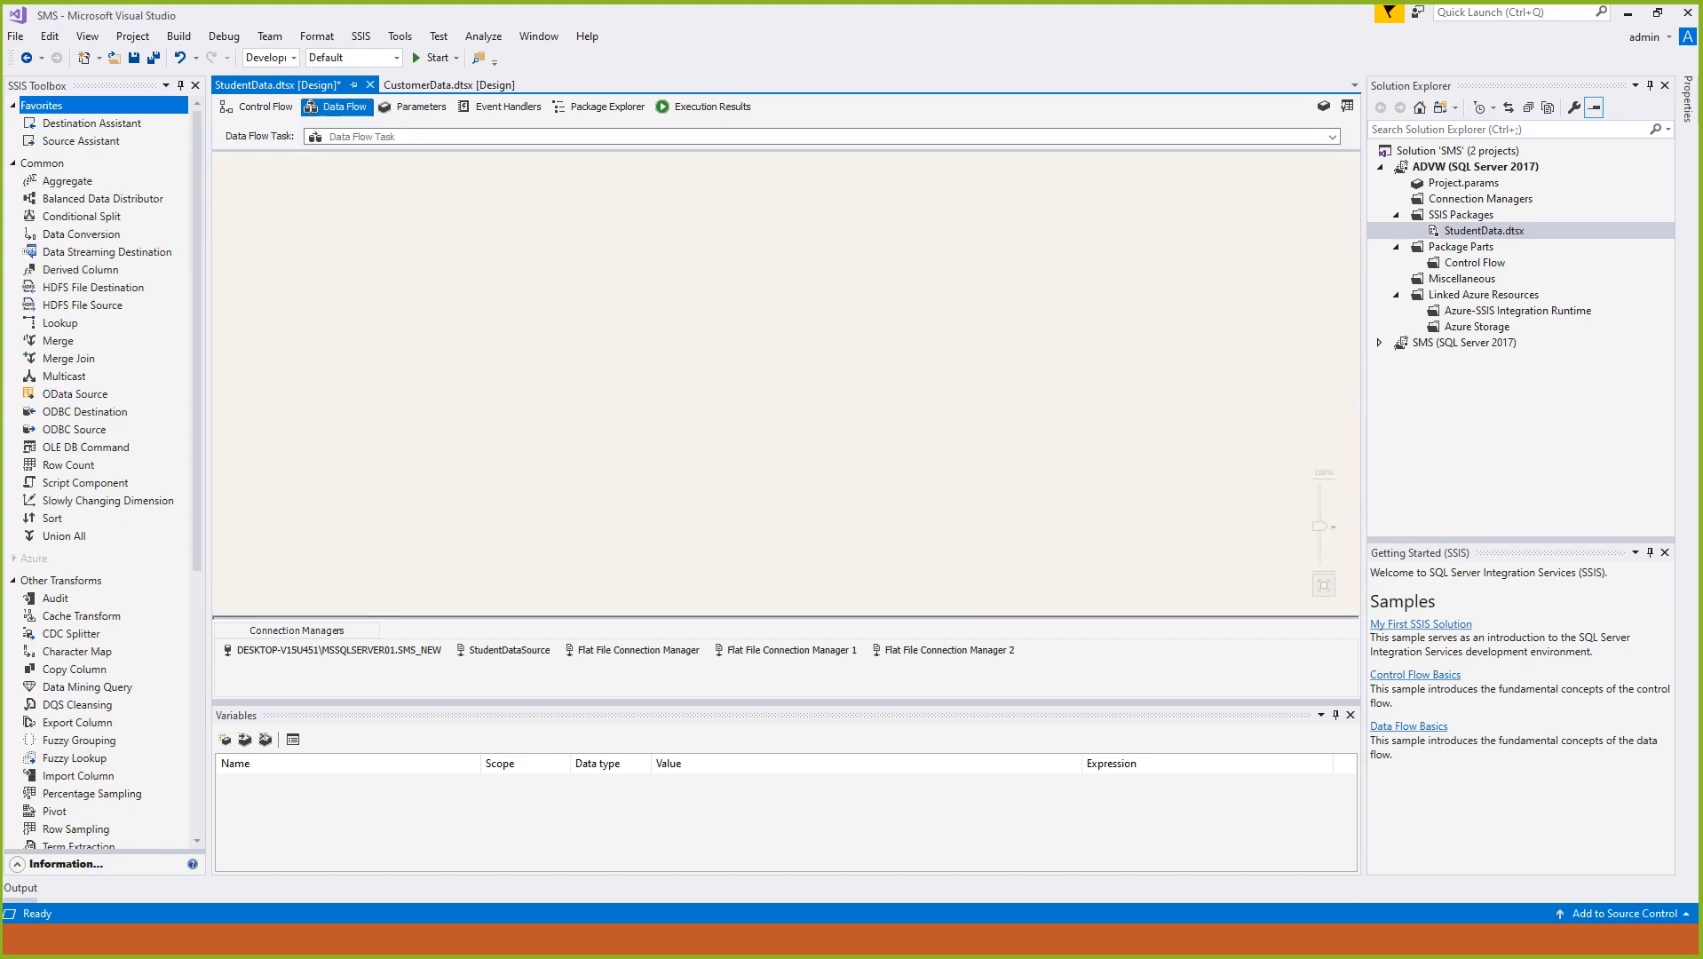
Add an OLE DB Source that reads the [dbo].[Student] table and place it near the top of the data flow.
{"action": "scroll", "coordinate": [98, 471], "scroll_direction": "down", "scroll_amount": 8}
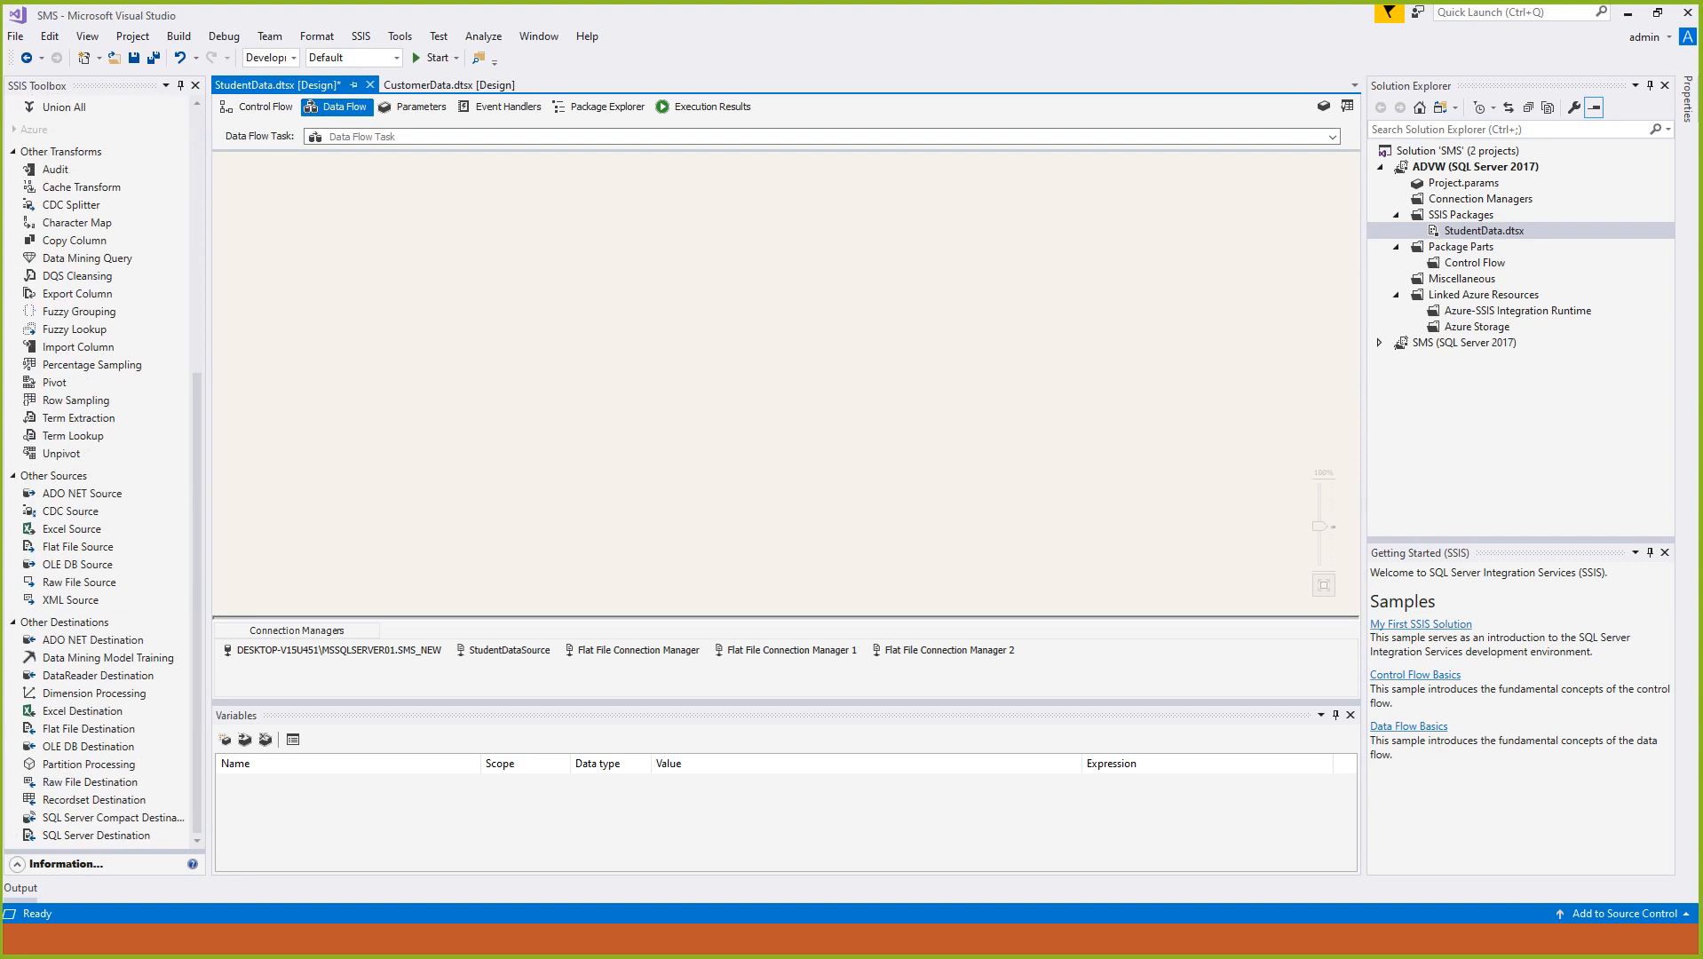
{"action": "left_click", "coordinate": [78, 565]}
{"action": "left_click_drag", "start_coordinate": [78, 565], "coordinate": [355, 342]}
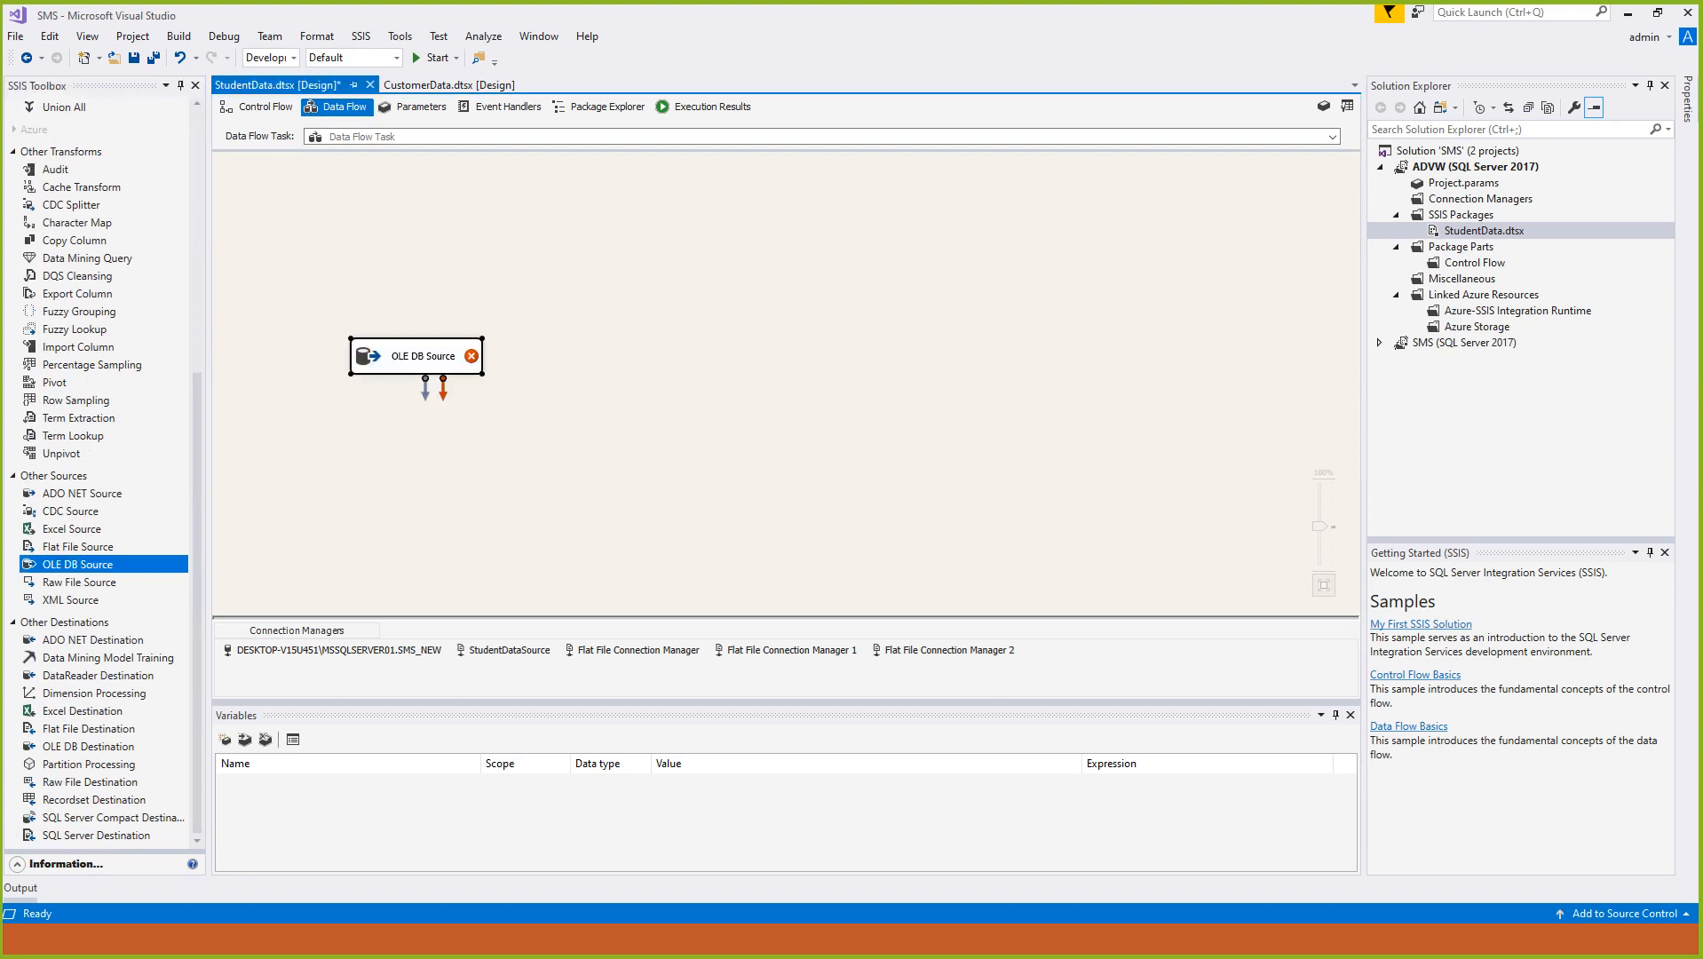
{"action": "double_click", "coordinate": [416, 357]}
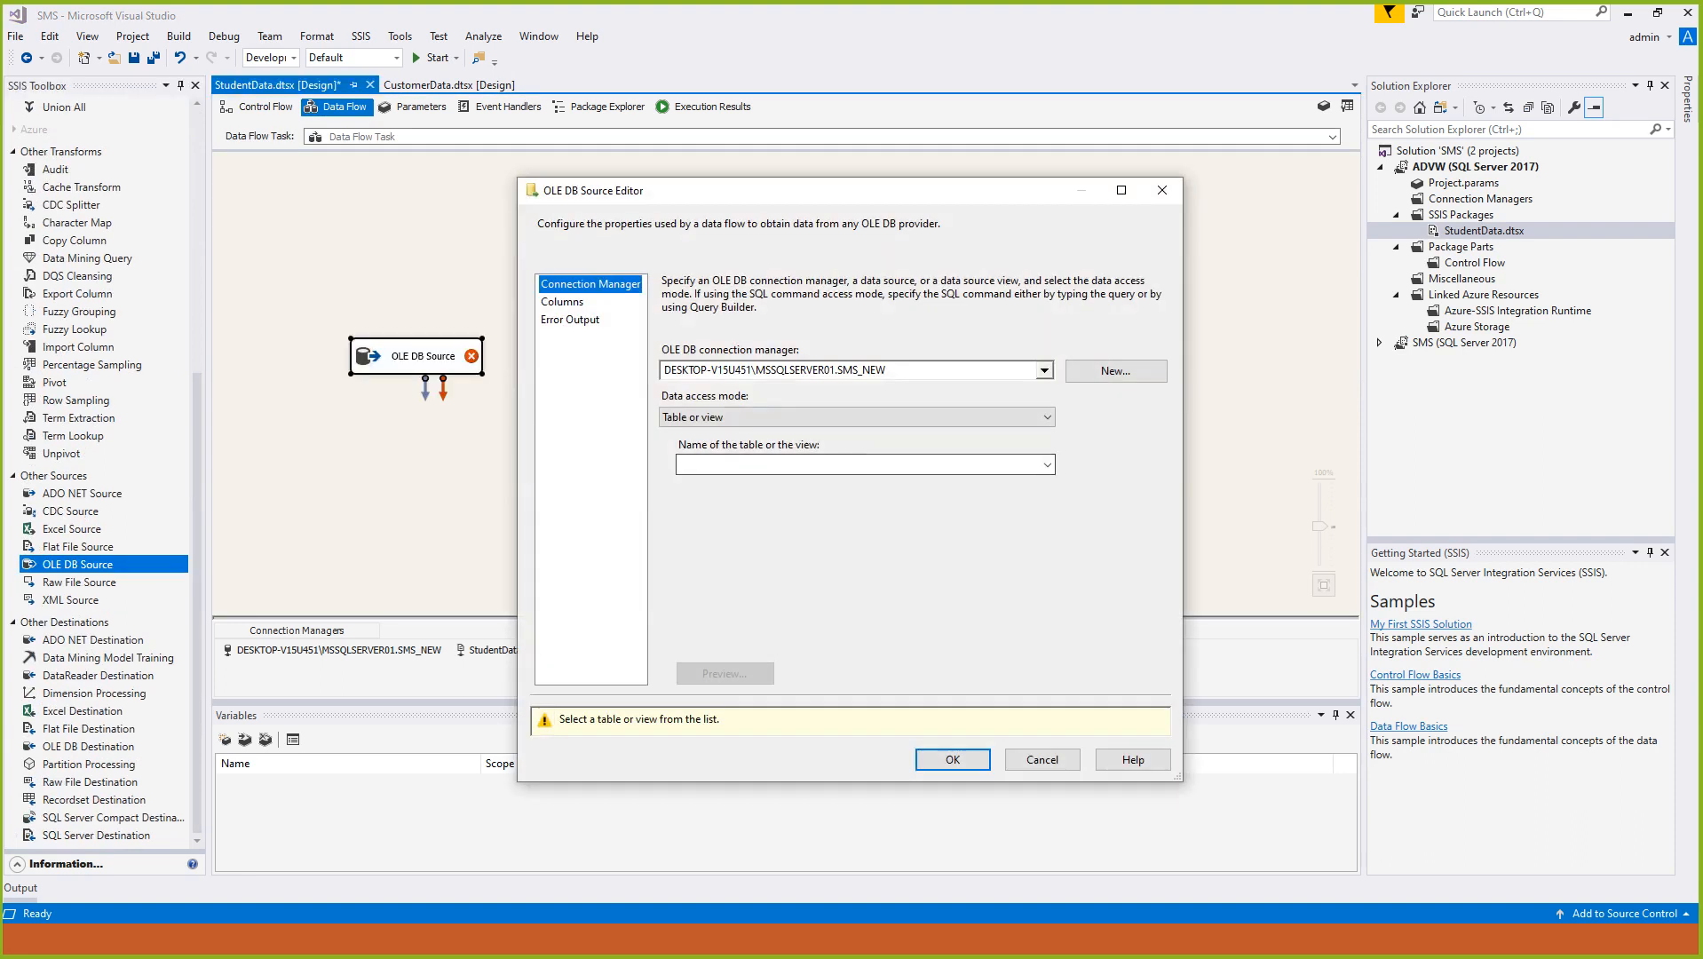
{"action": "left_click", "coordinate": [1048, 464]}
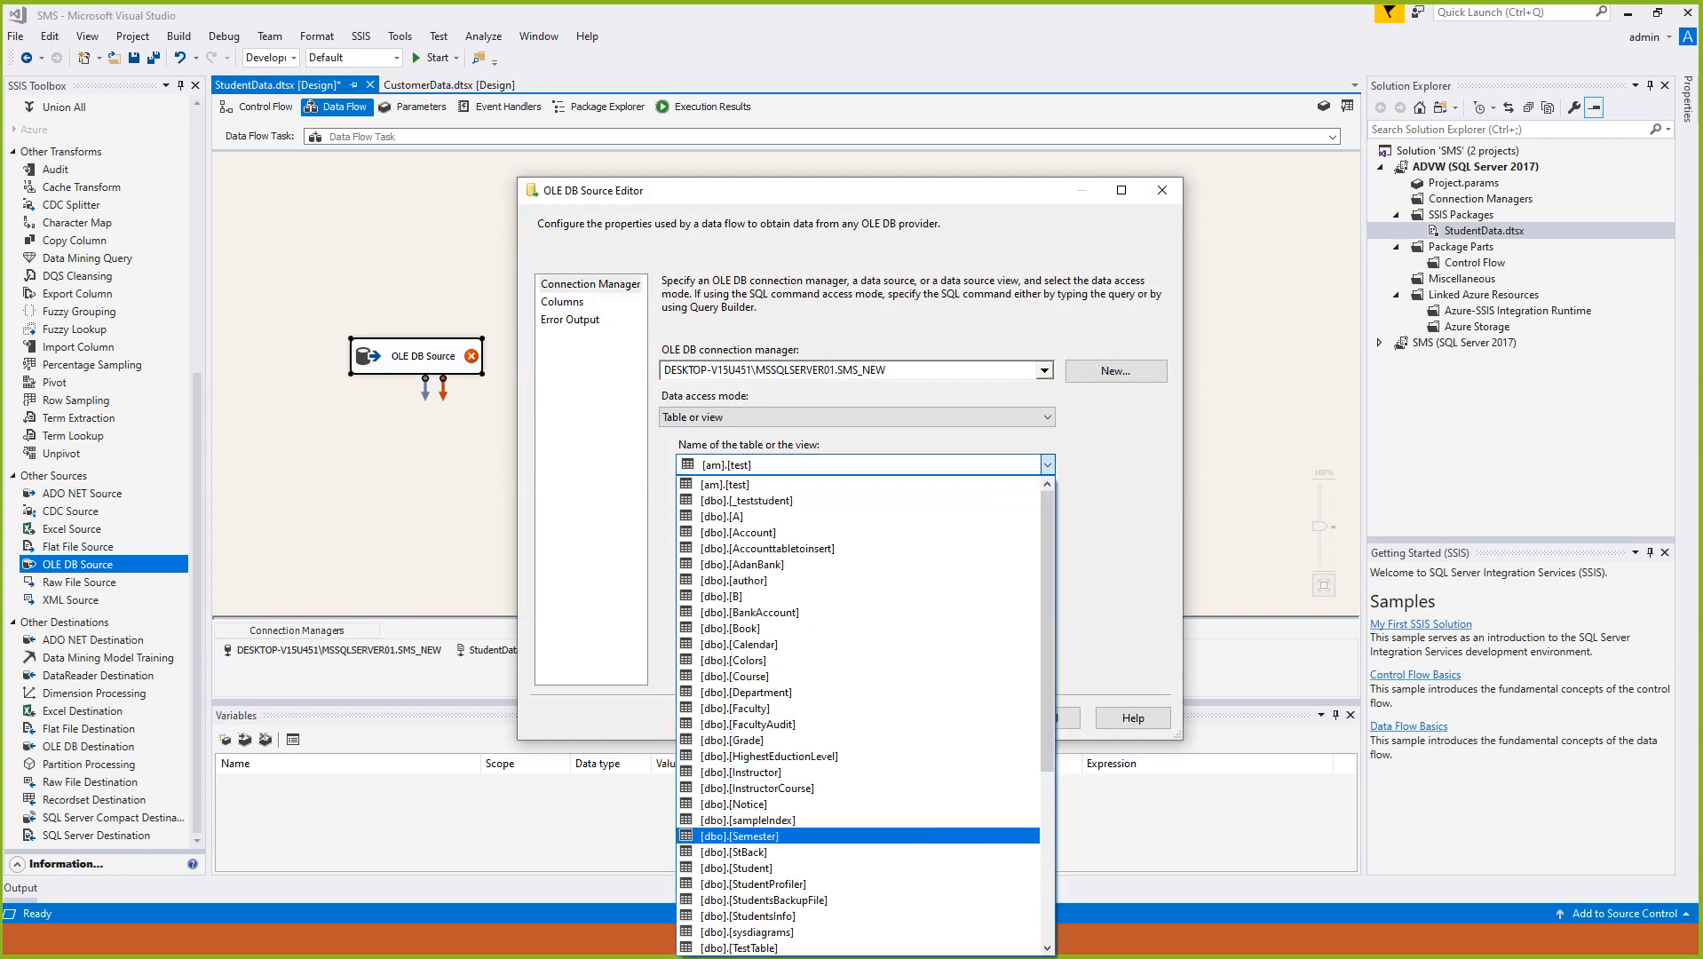
{"action": "left_click", "coordinate": [737, 868]}
{"action": "left_click", "coordinate": [953, 719]}
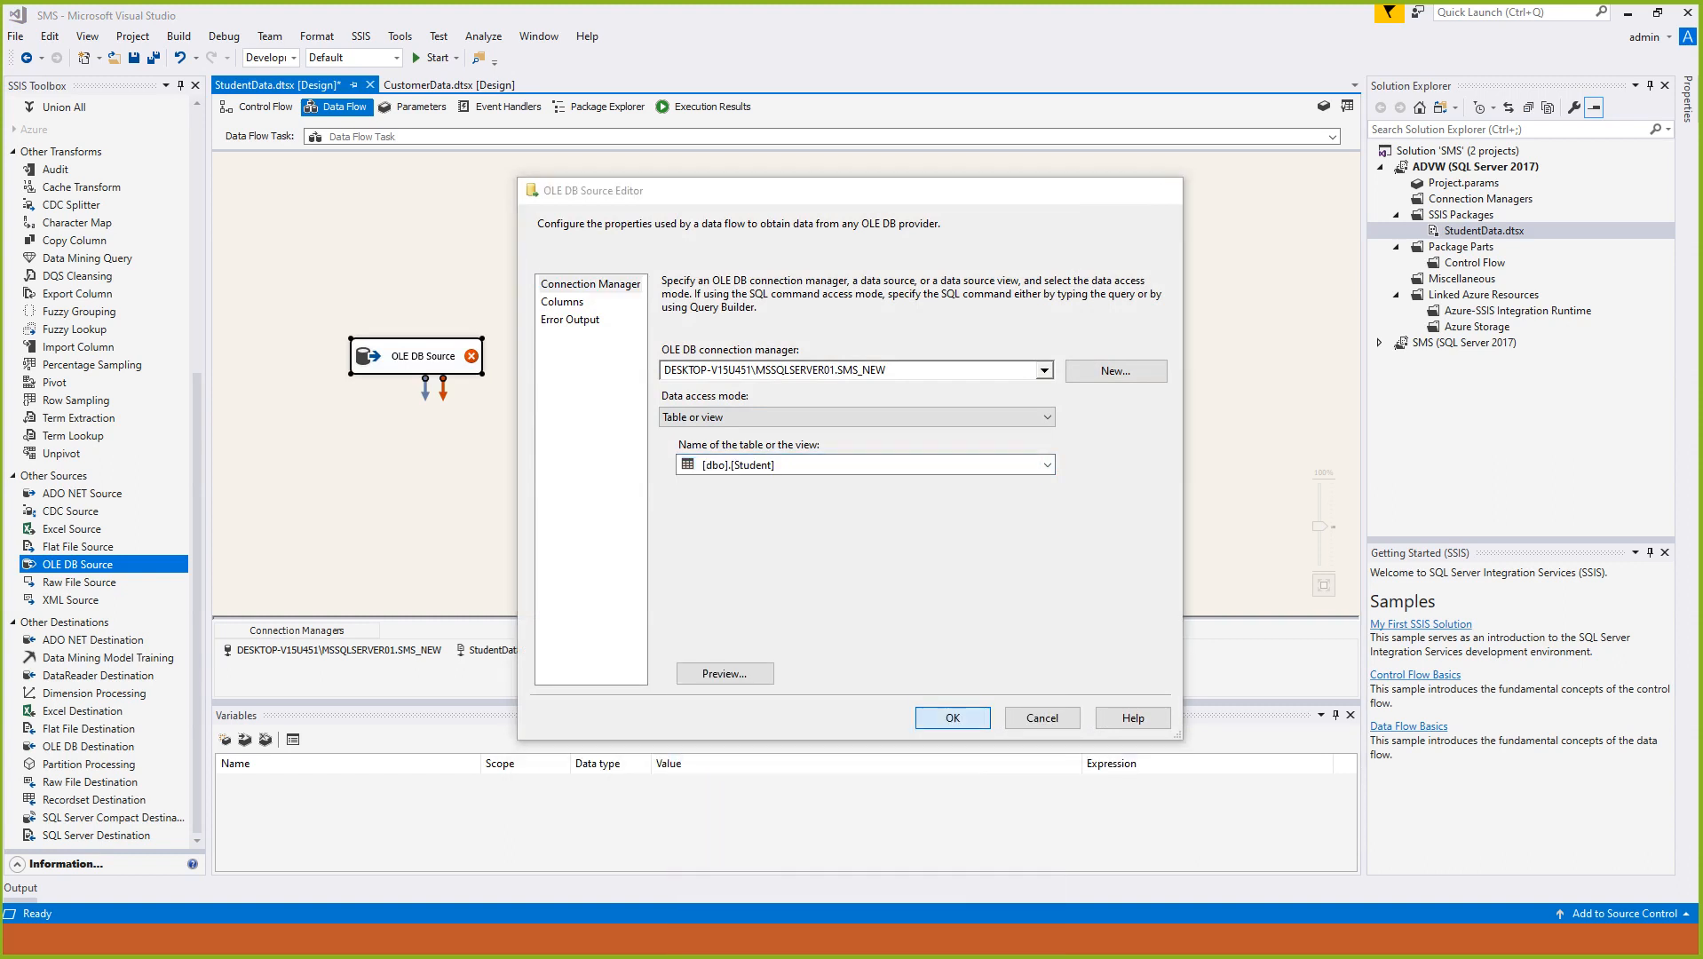
{"action": "left_click_drag", "start_coordinate": [417, 356], "coordinate": [379, 224]}
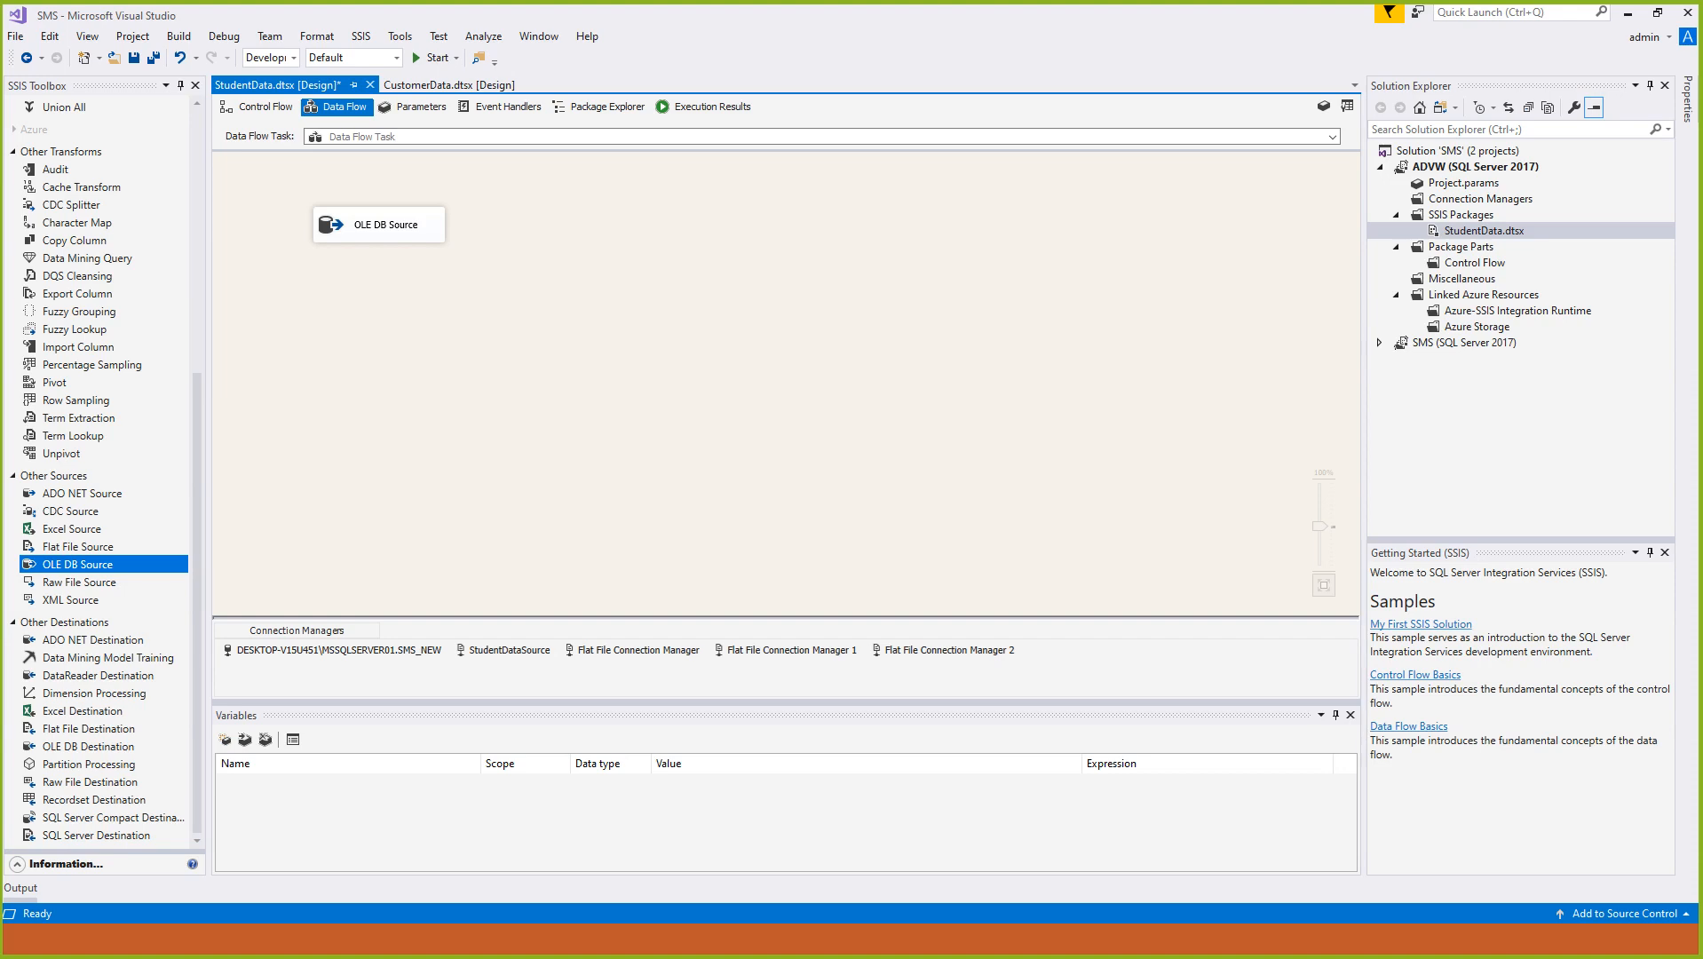
Add a Row Sampling transformation below the OLE DB Source and connect the source's output to it.
{"action": "scroll", "coordinate": [102, 471], "scroll_direction": "up", "scroll_amount": 4}
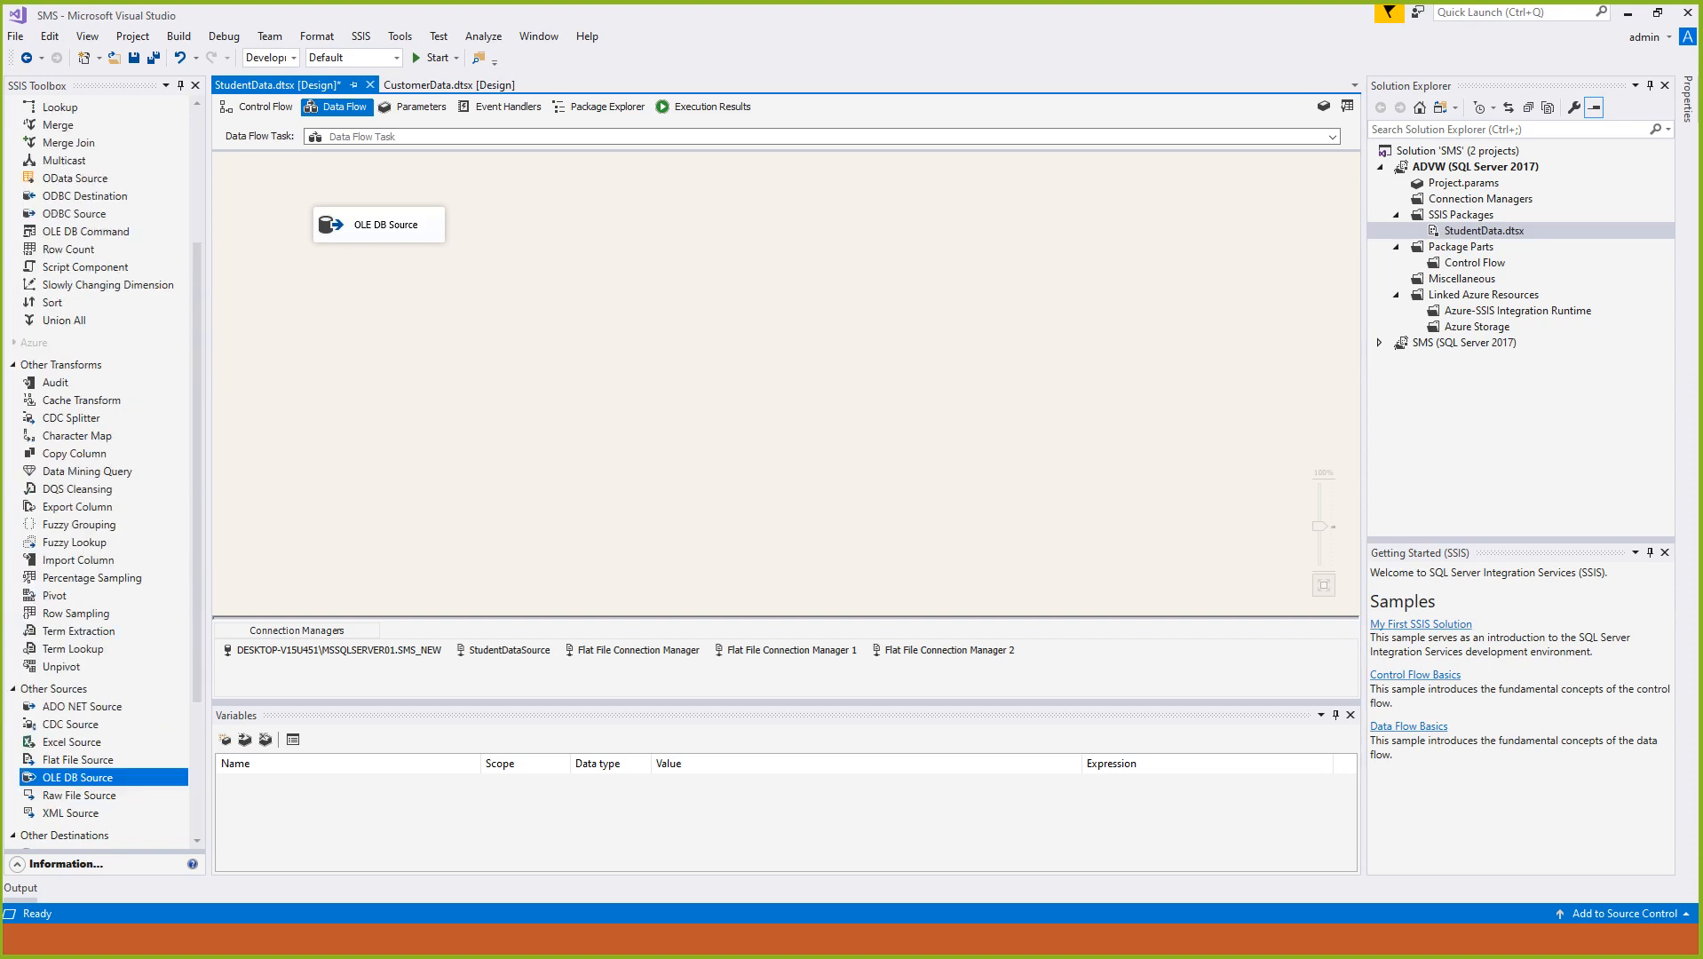
{"action": "scroll", "coordinate": [102, 470], "scroll_direction": "up", "scroll_amount": 2}
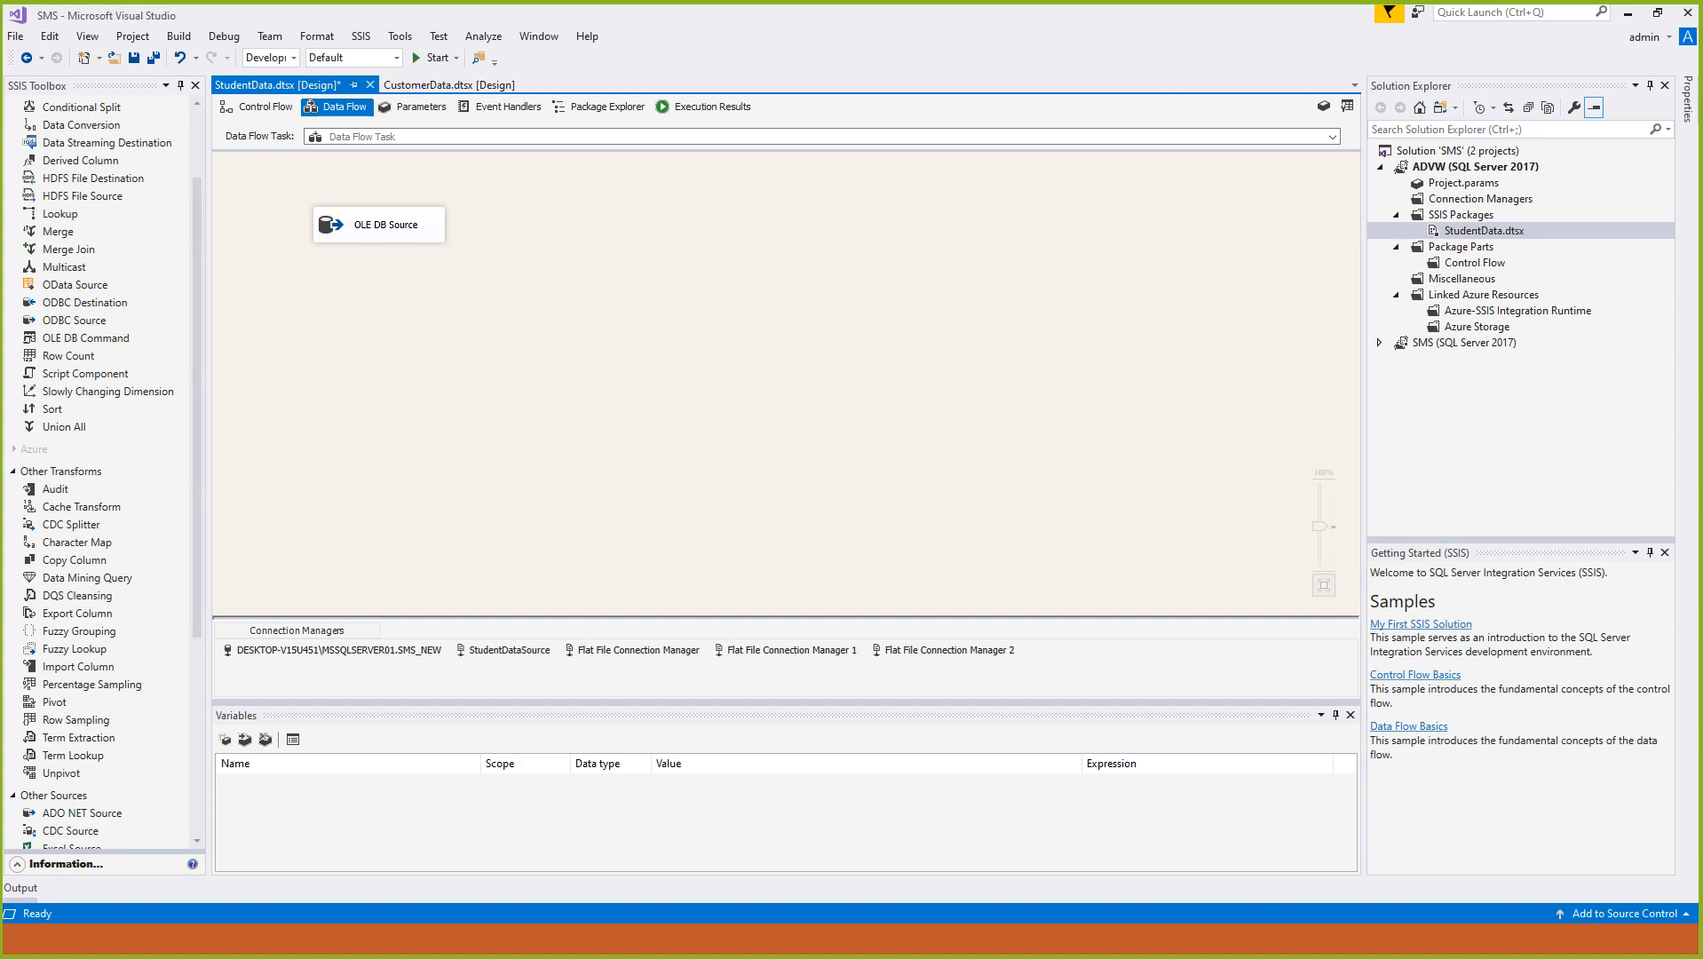
{"action": "left_click", "coordinate": [76, 720]}
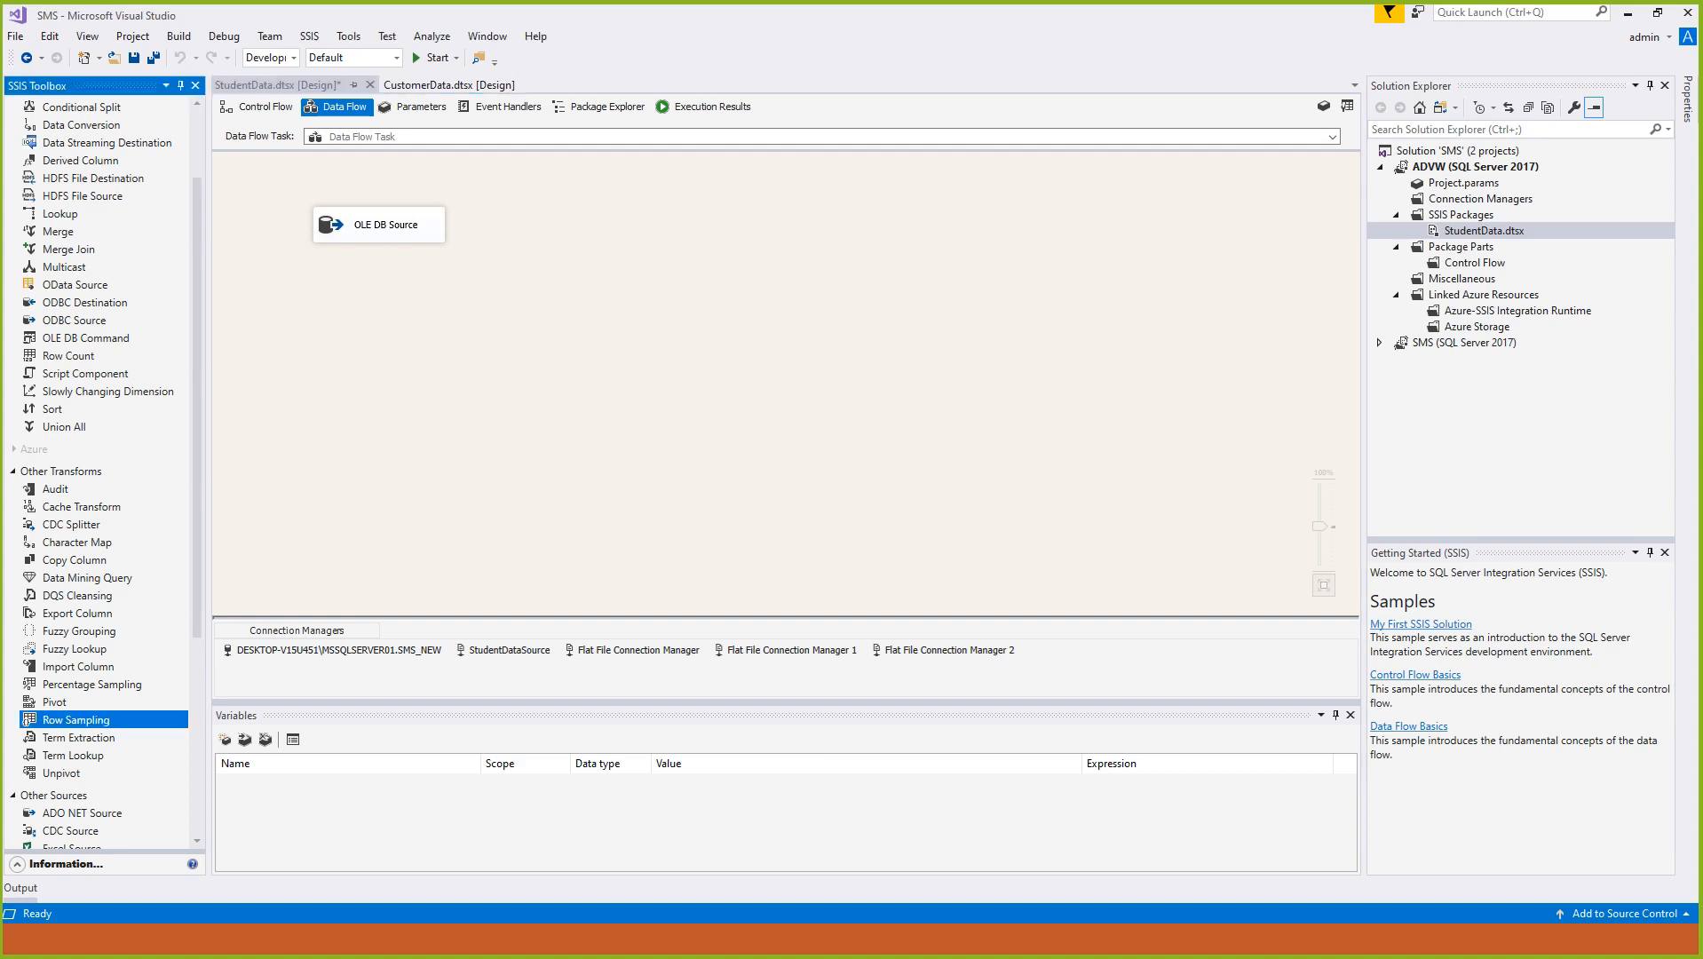
{"action": "left_click", "coordinate": [92, 684]}
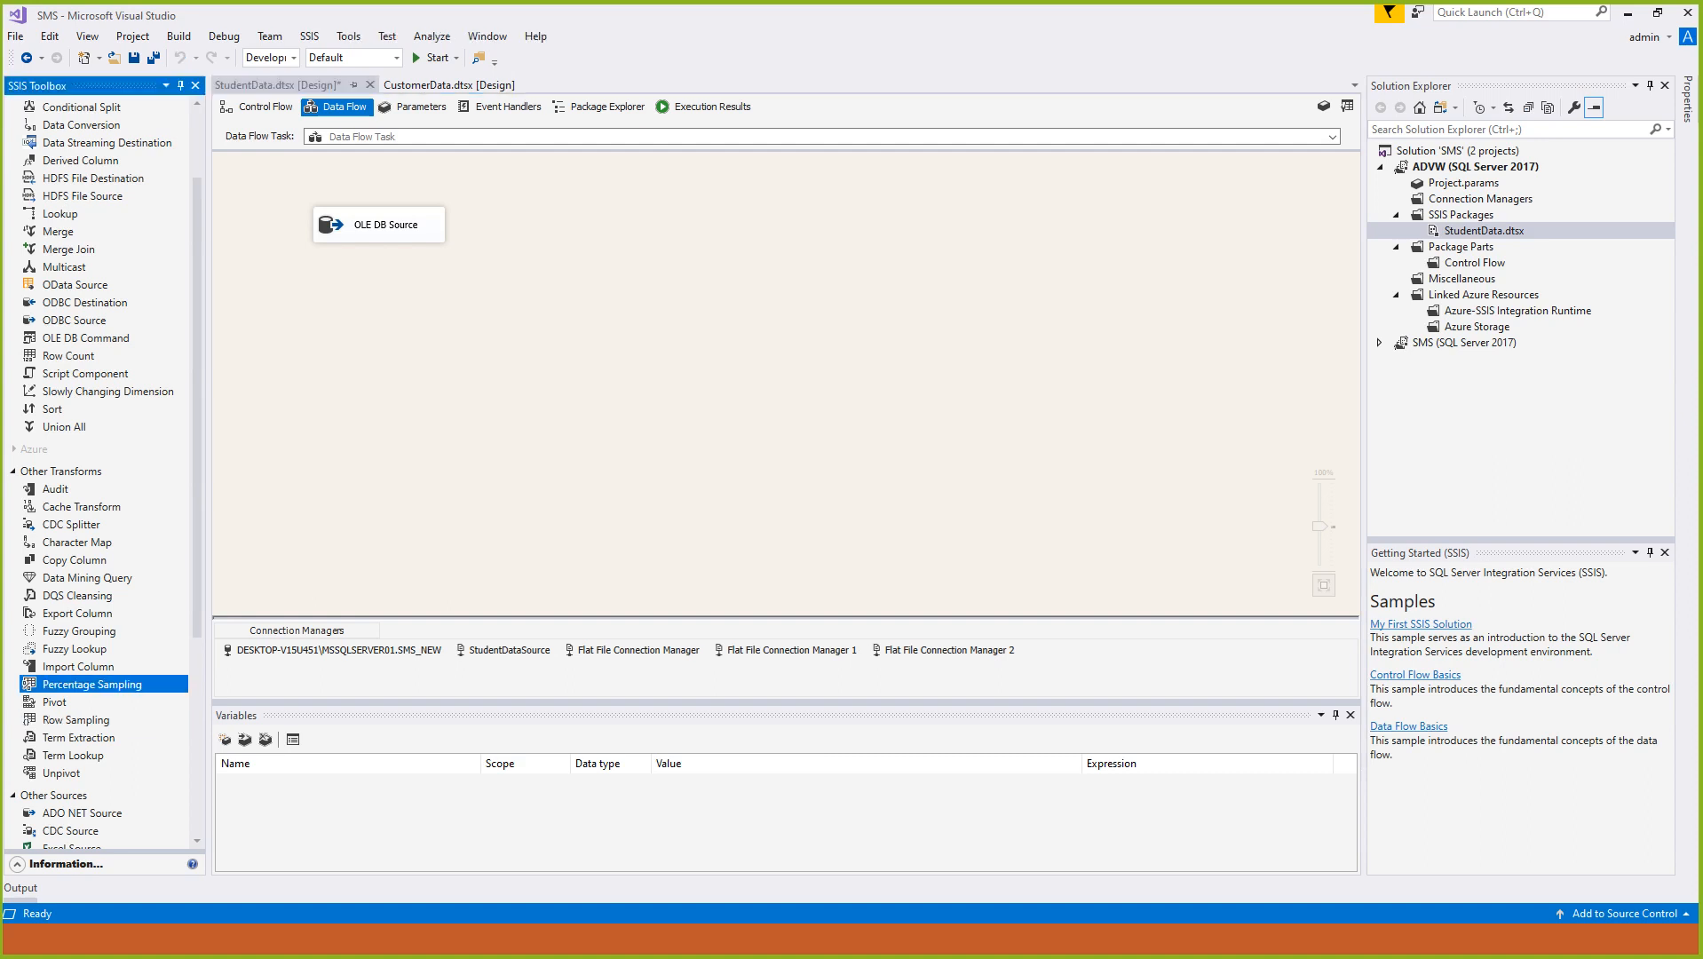
{"action": "left_click", "coordinate": [76, 720]}
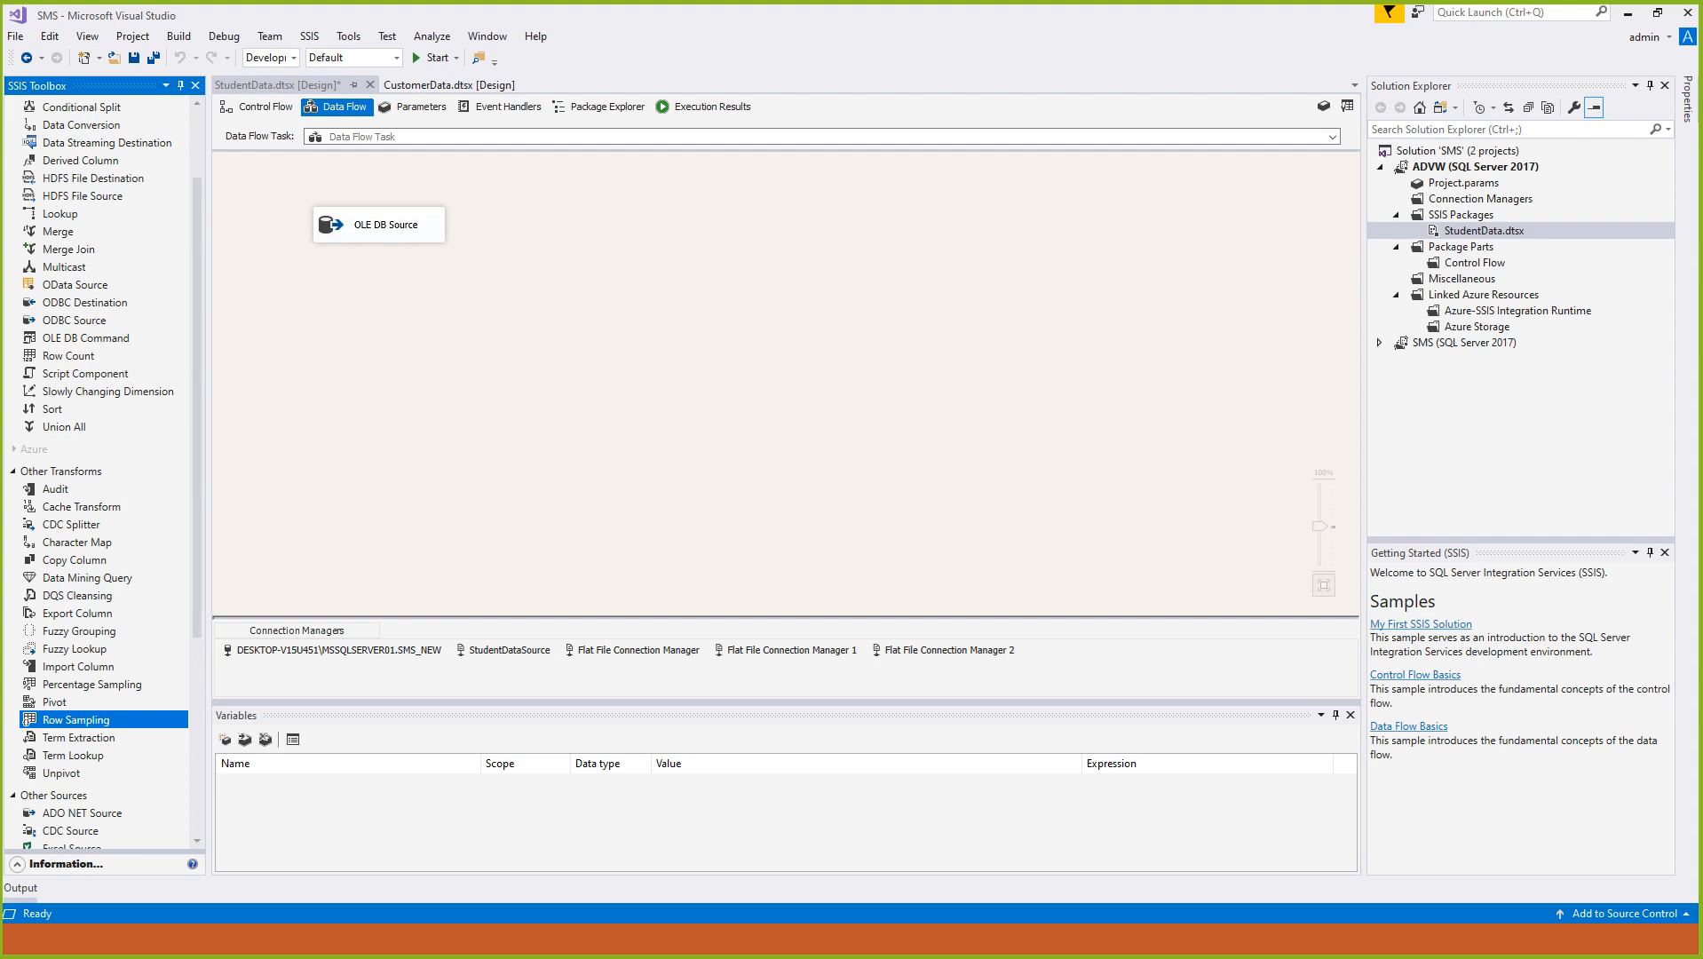
{"action": "mouse_move", "coordinate": [76, 720]}
{"action": "left_mouse_down"}
{"action": "mouse_move", "coordinate": [355, 293]}
{"action": "mouse_move", "coordinate": [422, 292]}
{"action": "mouse_move", "coordinate": [418, 306]}
{"action": "left_mouse_up"}
{"action": "left_click", "coordinate": [382, 225]}
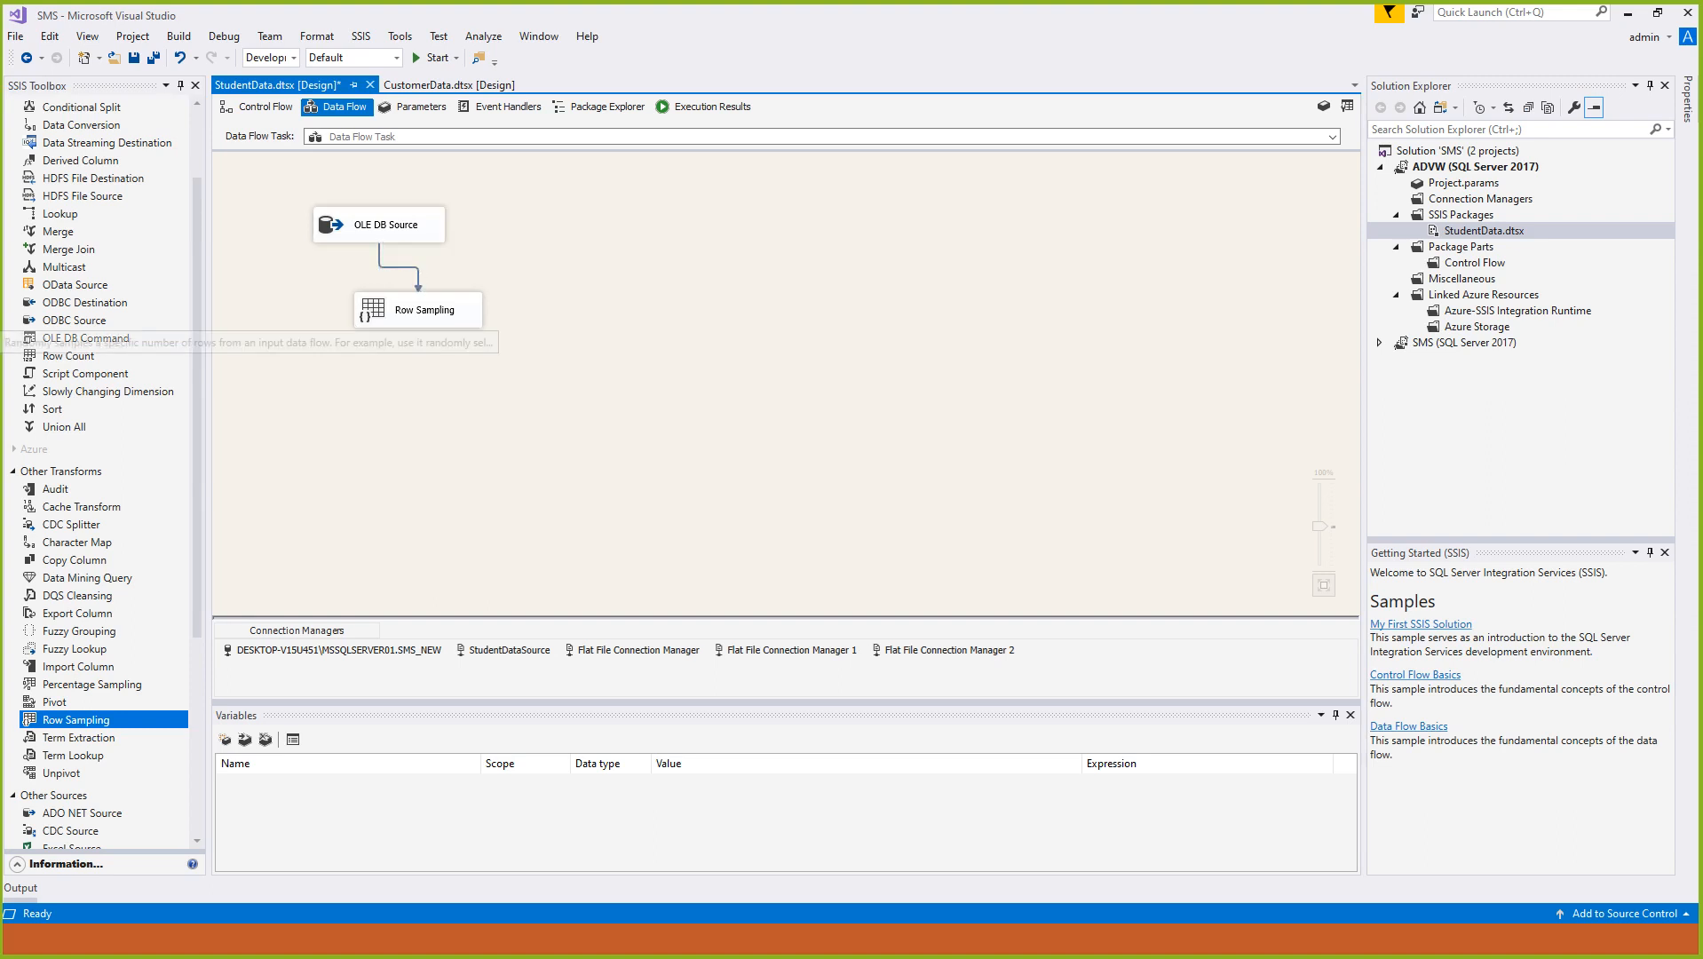
{"action": "left_click", "coordinate": [420, 310]}
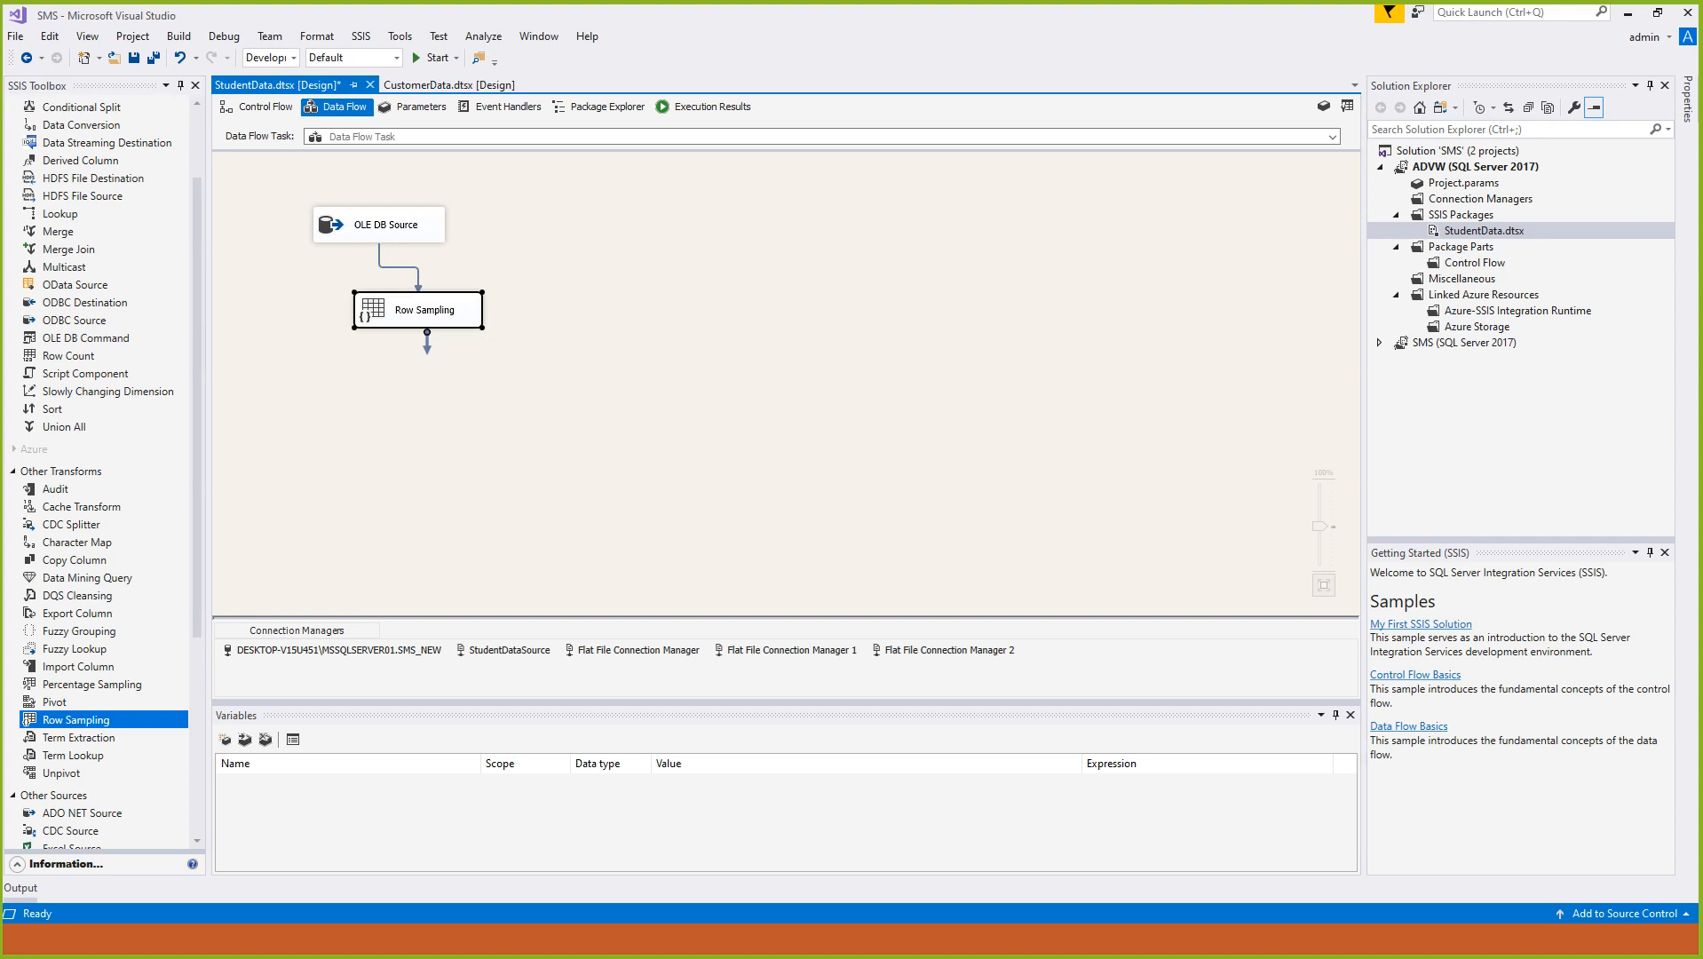
{"action": "left_click", "coordinate": [382, 226]}
Set the Row Sampling transformation's number of rows to 15.
{"action": "left_click", "coordinate": [420, 310]}
{"action": "double_click", "coordinate": [420, 310]}
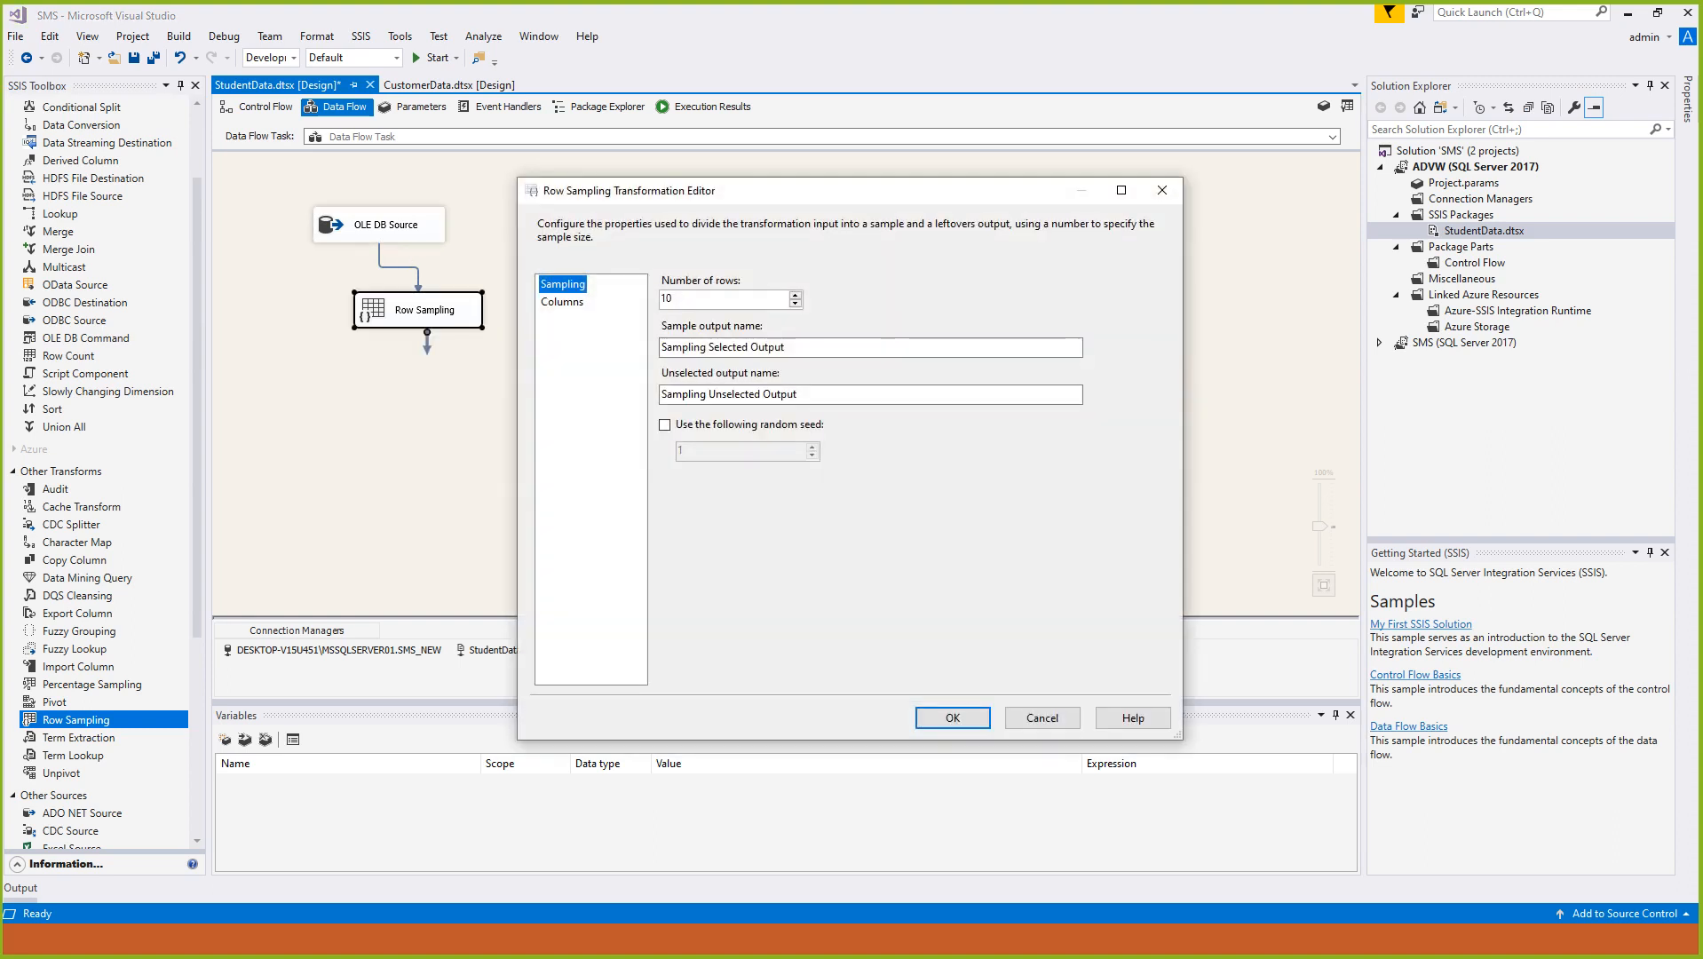
{"action": "left_click", "coordinate": [710, 299]}
{"action": "double_click", "coordinate": [667, 299]}
{"action": "type", "text": "15"}
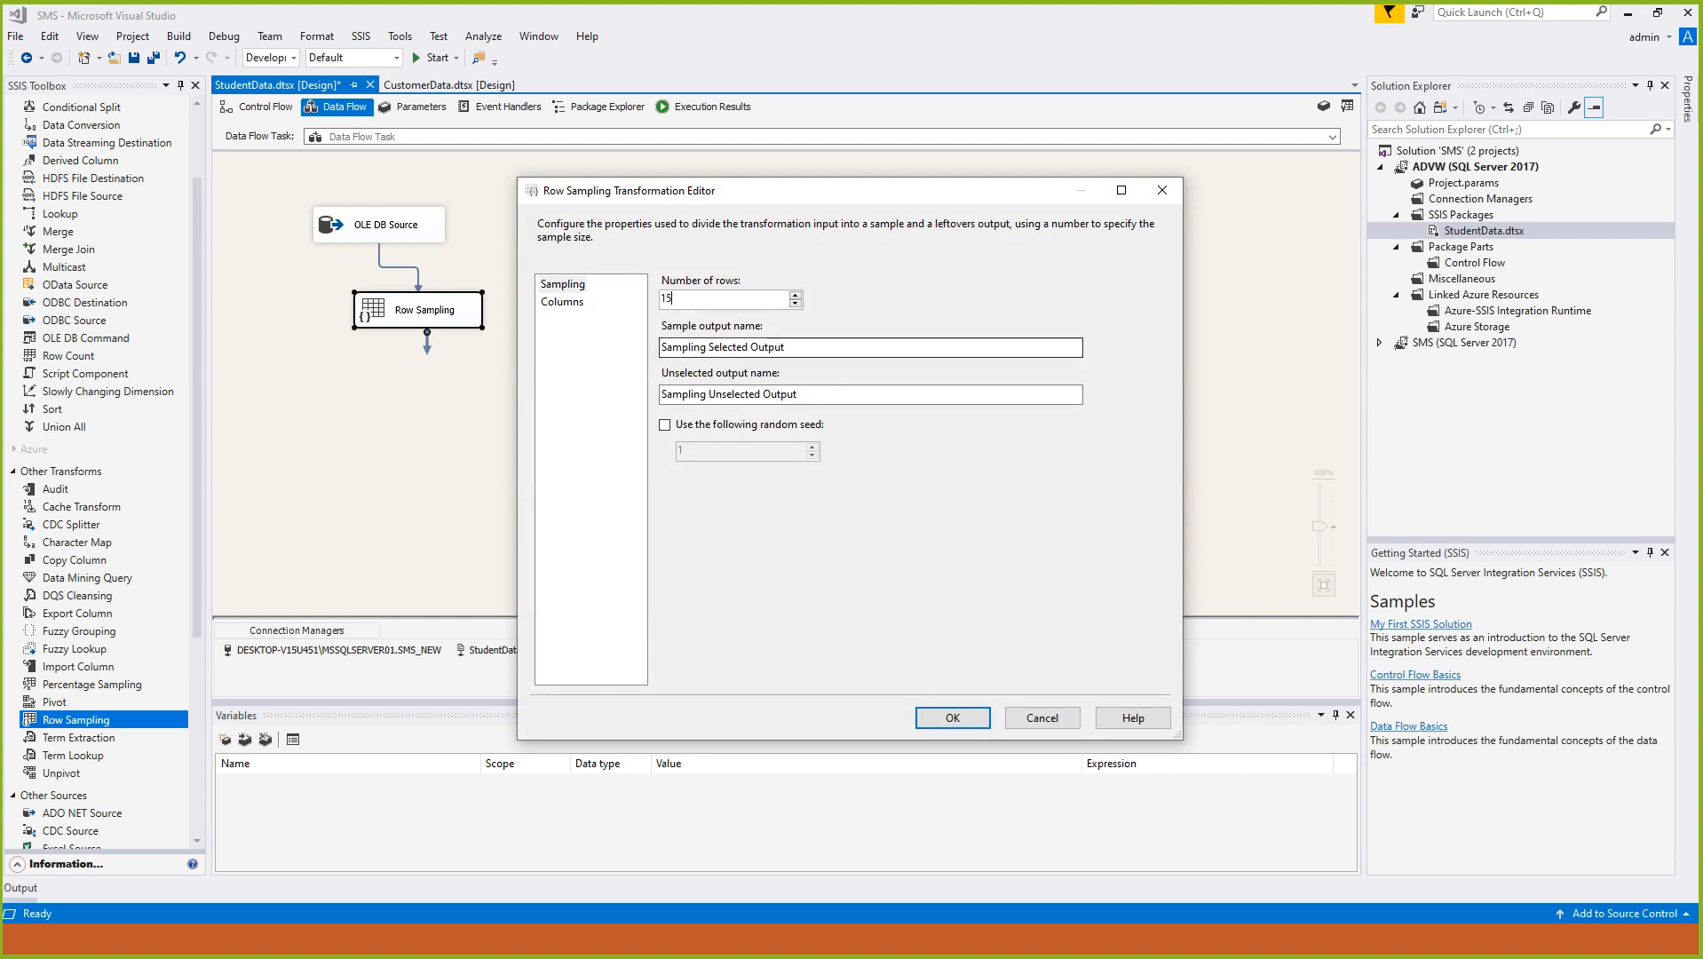
Name the sample output Selected and the unselected output Unselected, check the input columns, and accept the Row Sampling settings.
{"action": "left_click_drag", "start_coordinate": [787, 347], "coordinate": [660, 347]}
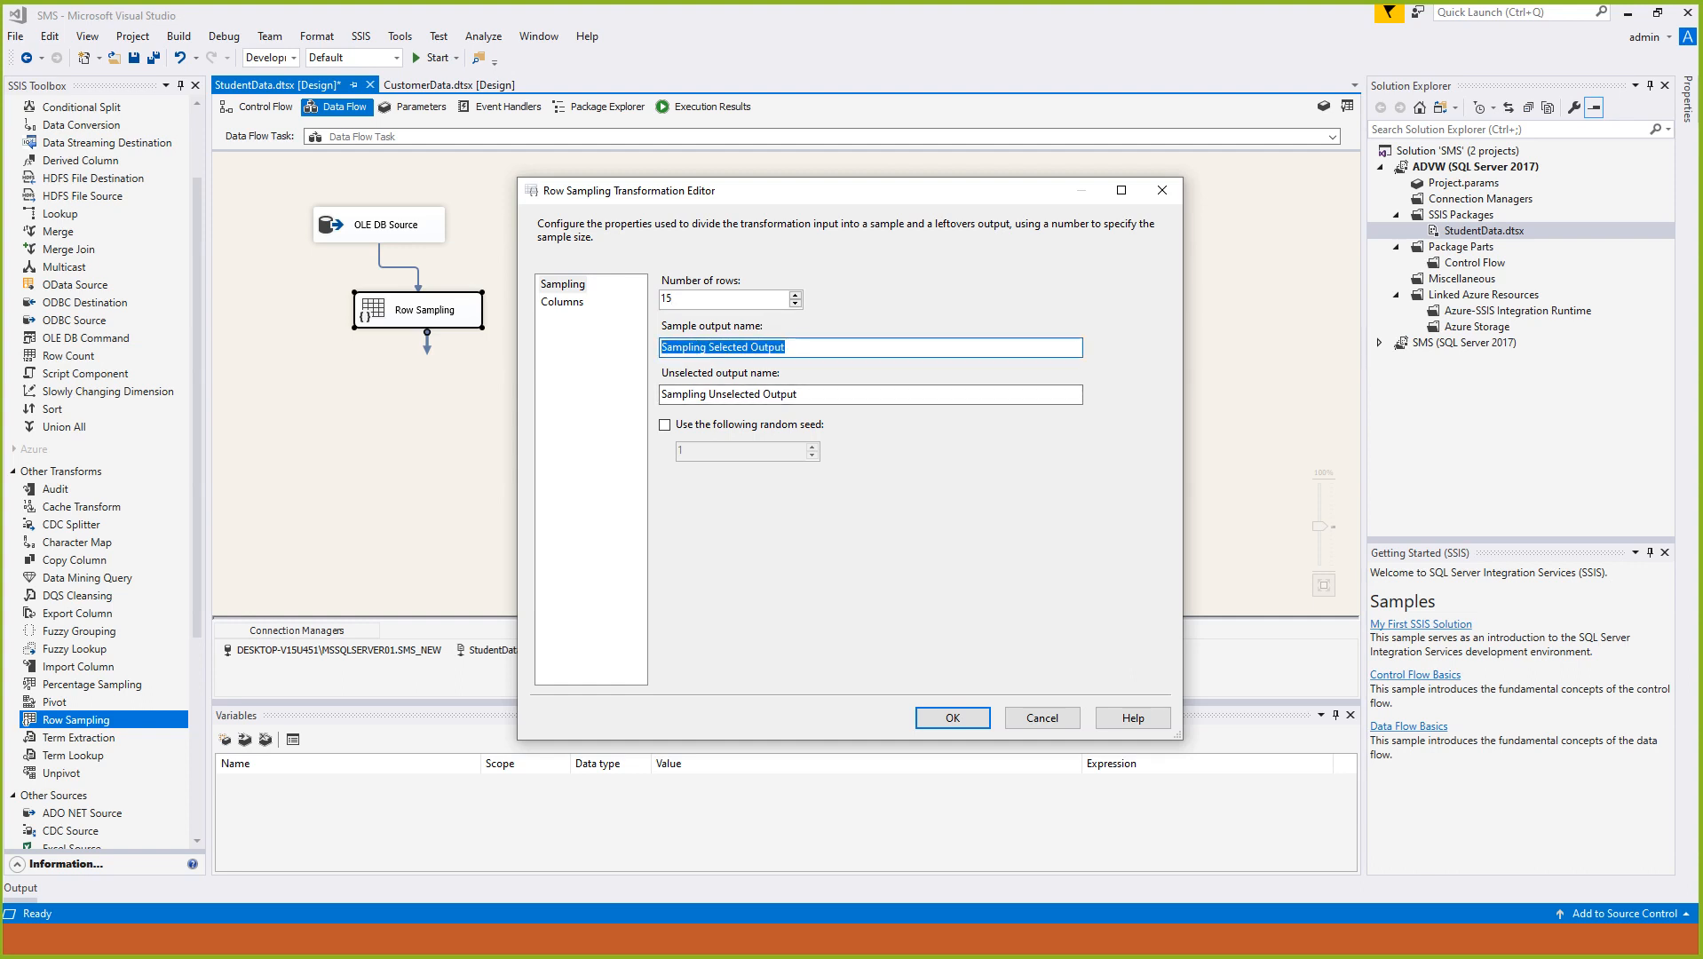
{"action": "type", "text": "Selected"}
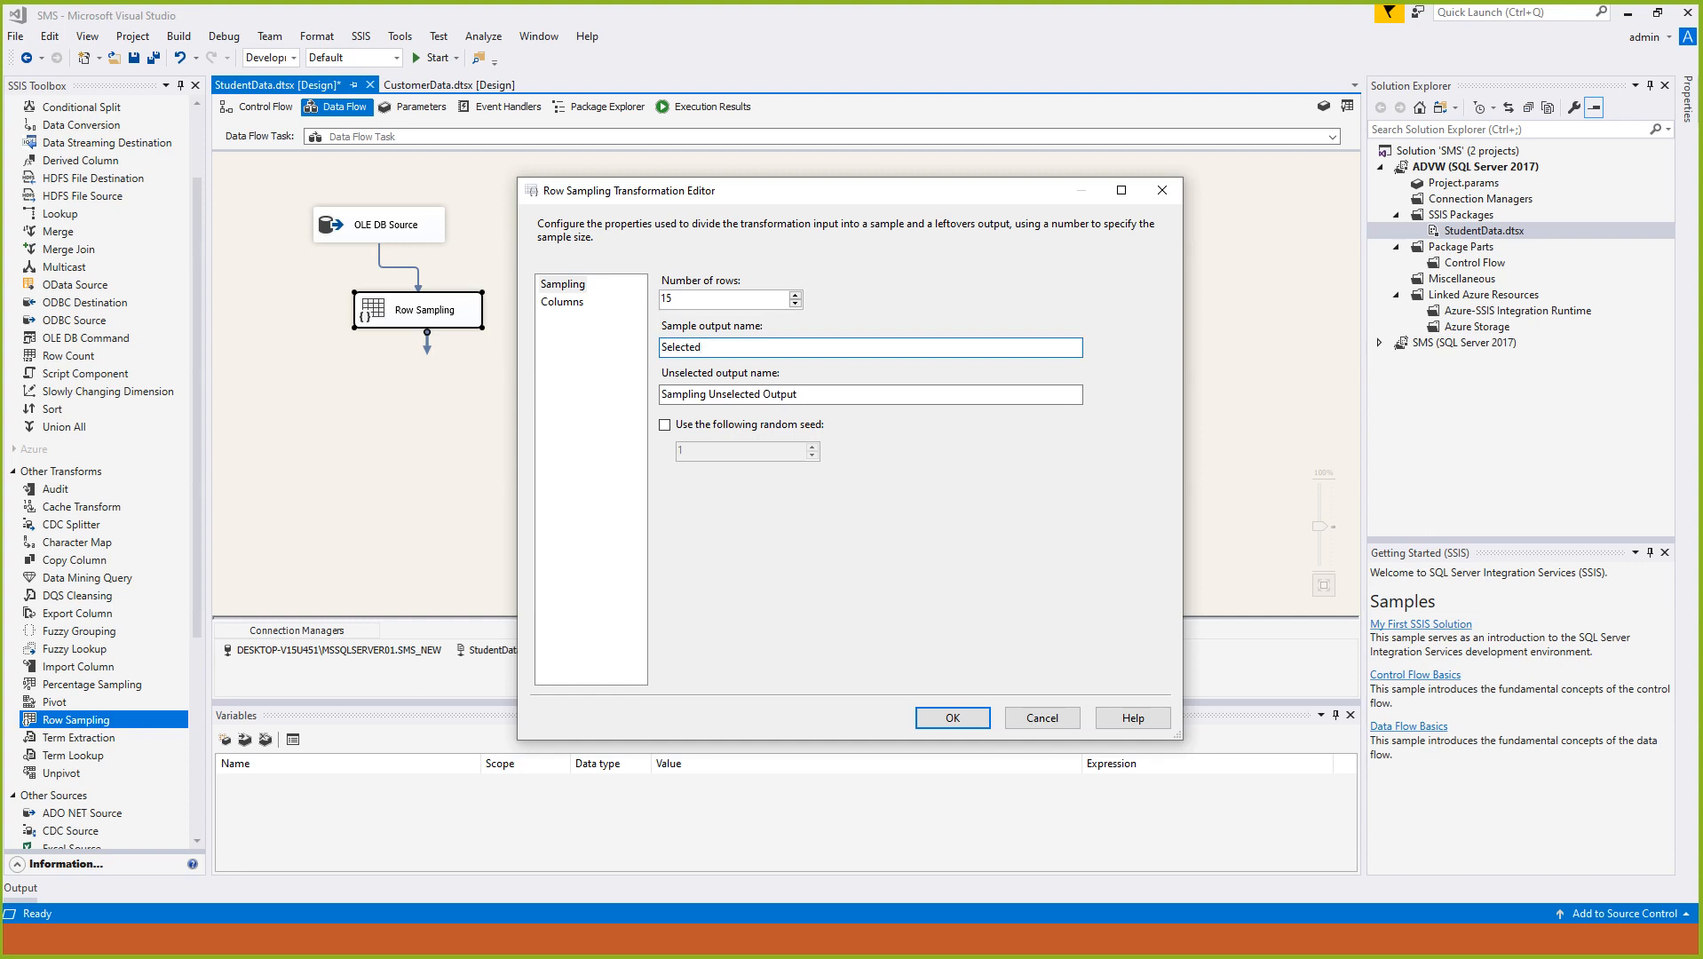
{"action": "key", "text": "Tab"}
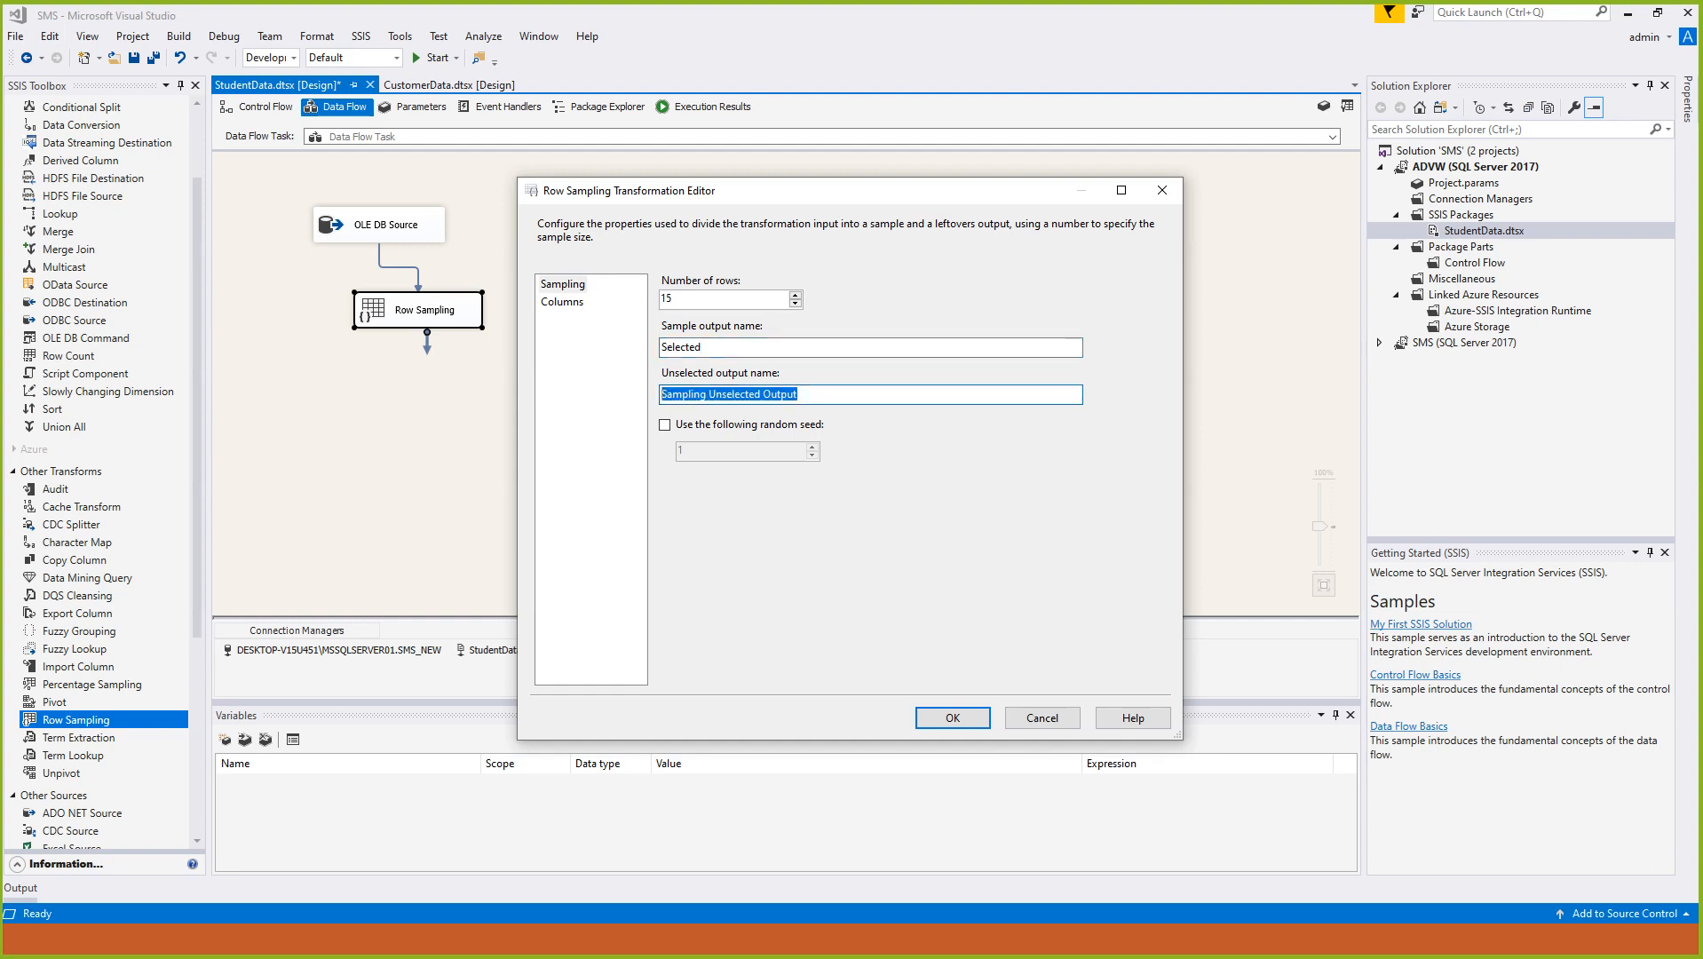
{"action": "type", "text": "Unselected"}
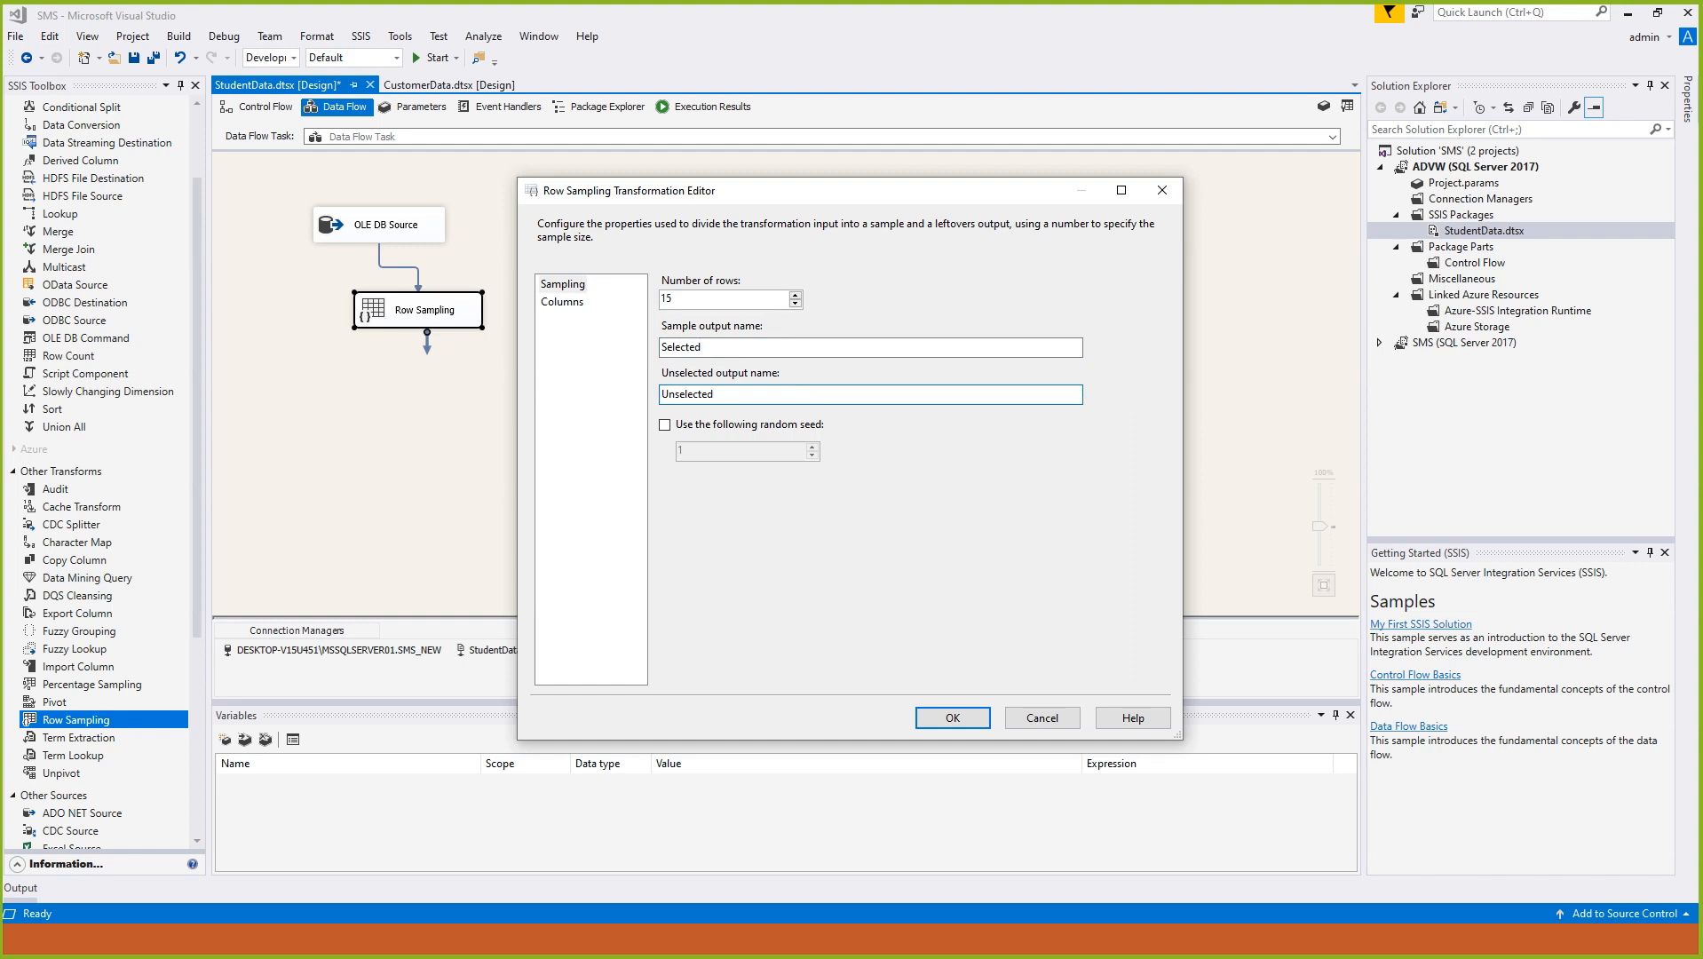
{"action": "left_click", "coordinate": [953, 717]}
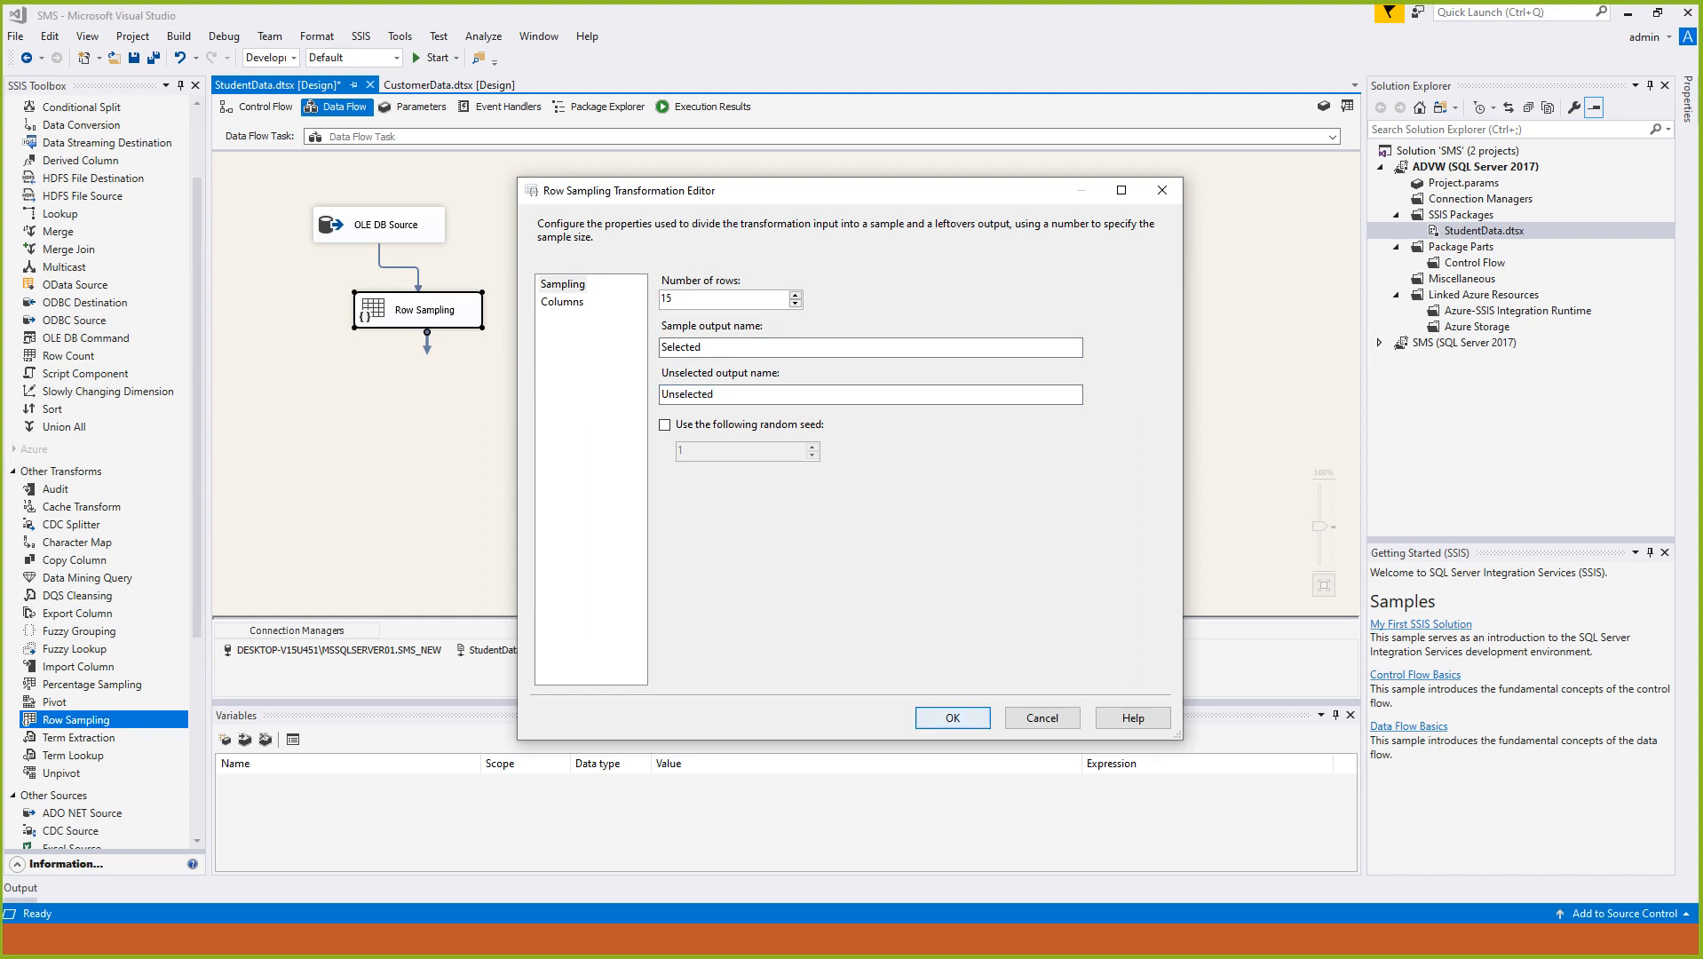
{"action": "left_click", "coordinate": [563, 302]}
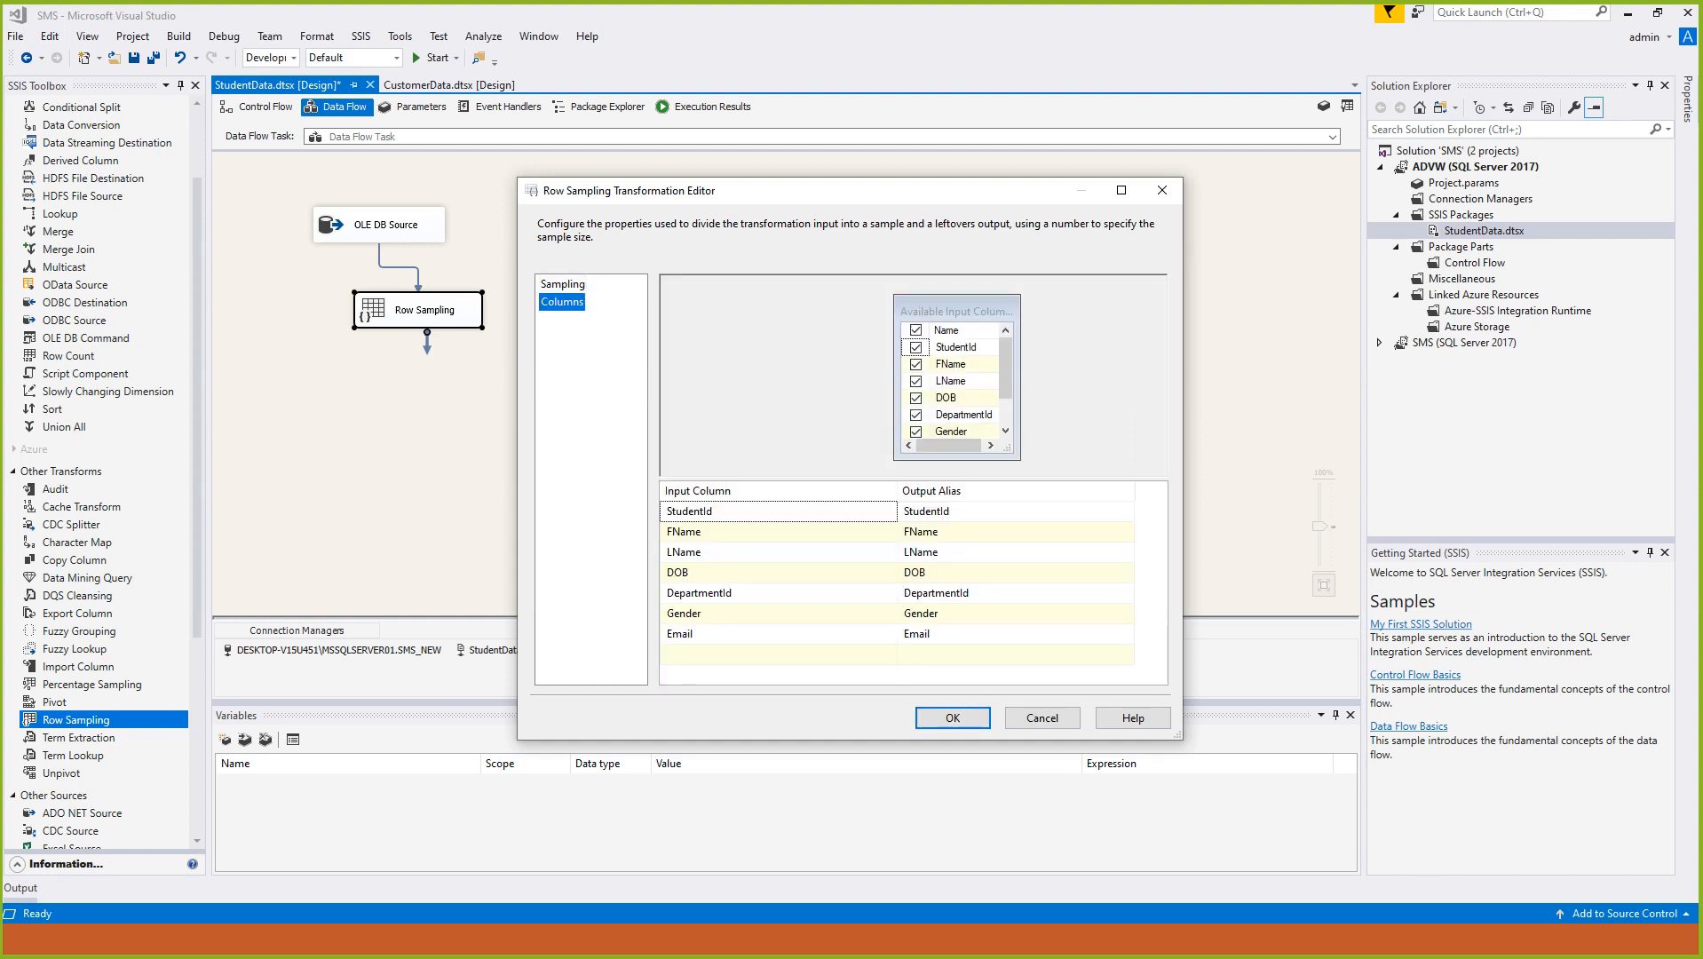
{"action": "left_click", "coordinate": [952, 717]}
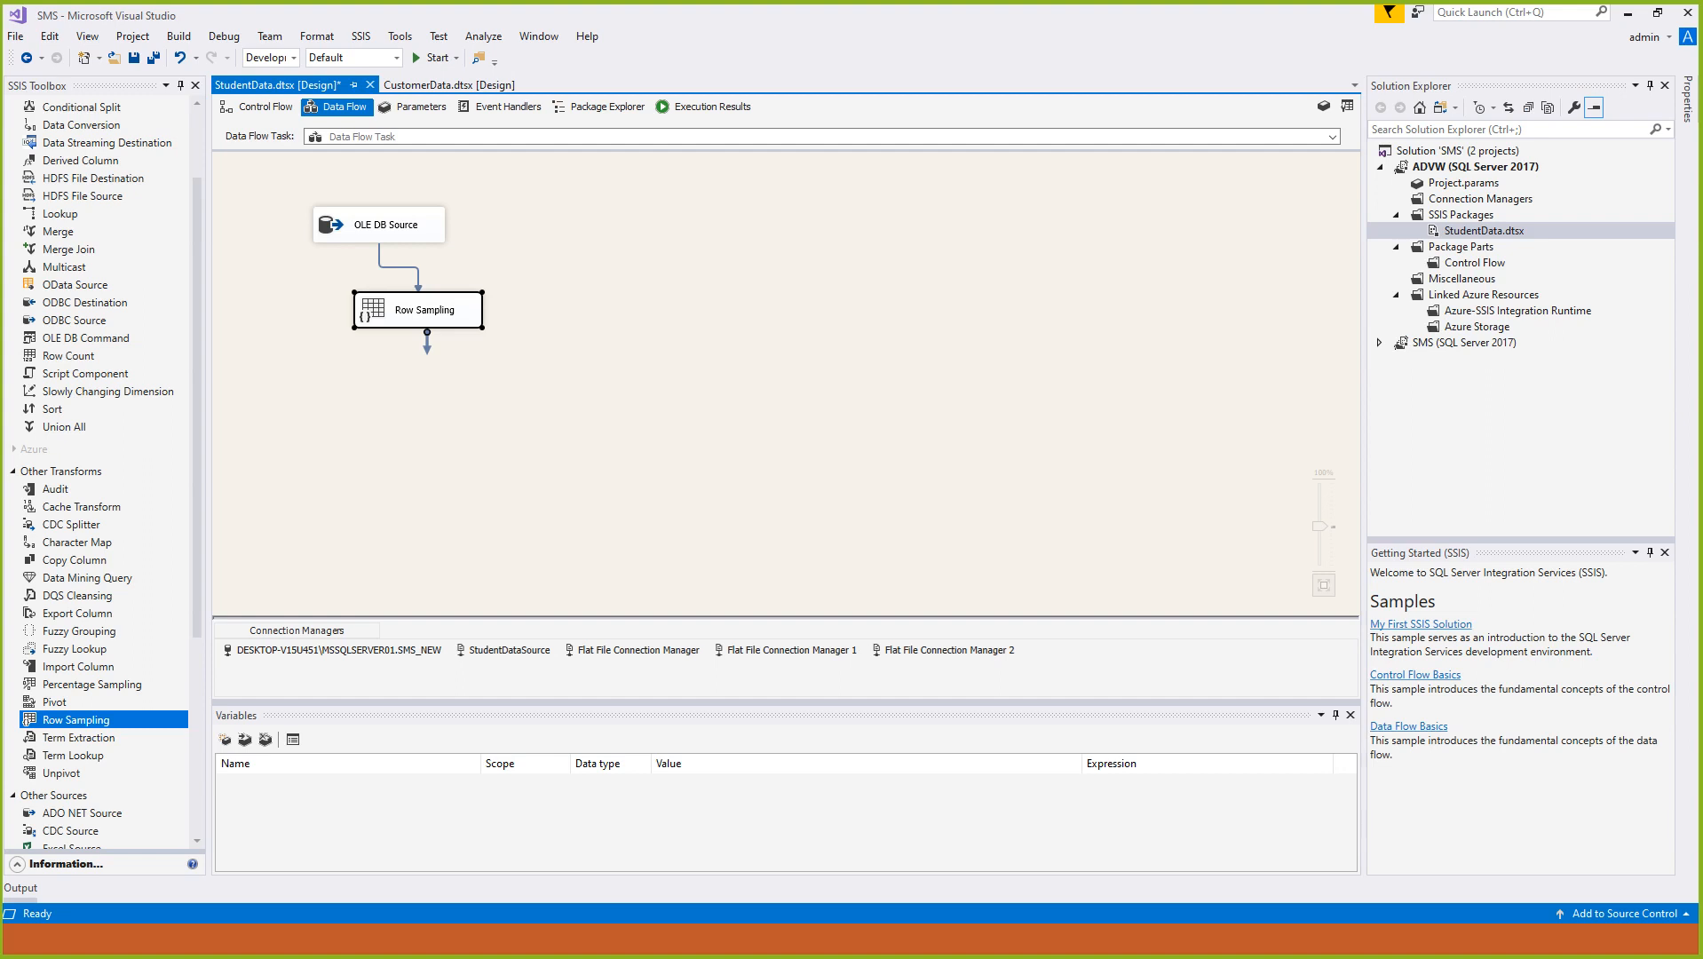
Add two Union All transformations side by side below Row Sampling and connect its Selected output to the first one.
{"action": "left_click_drag", "start_coordinate": [64, 427], "coordinate": [375, 403]}
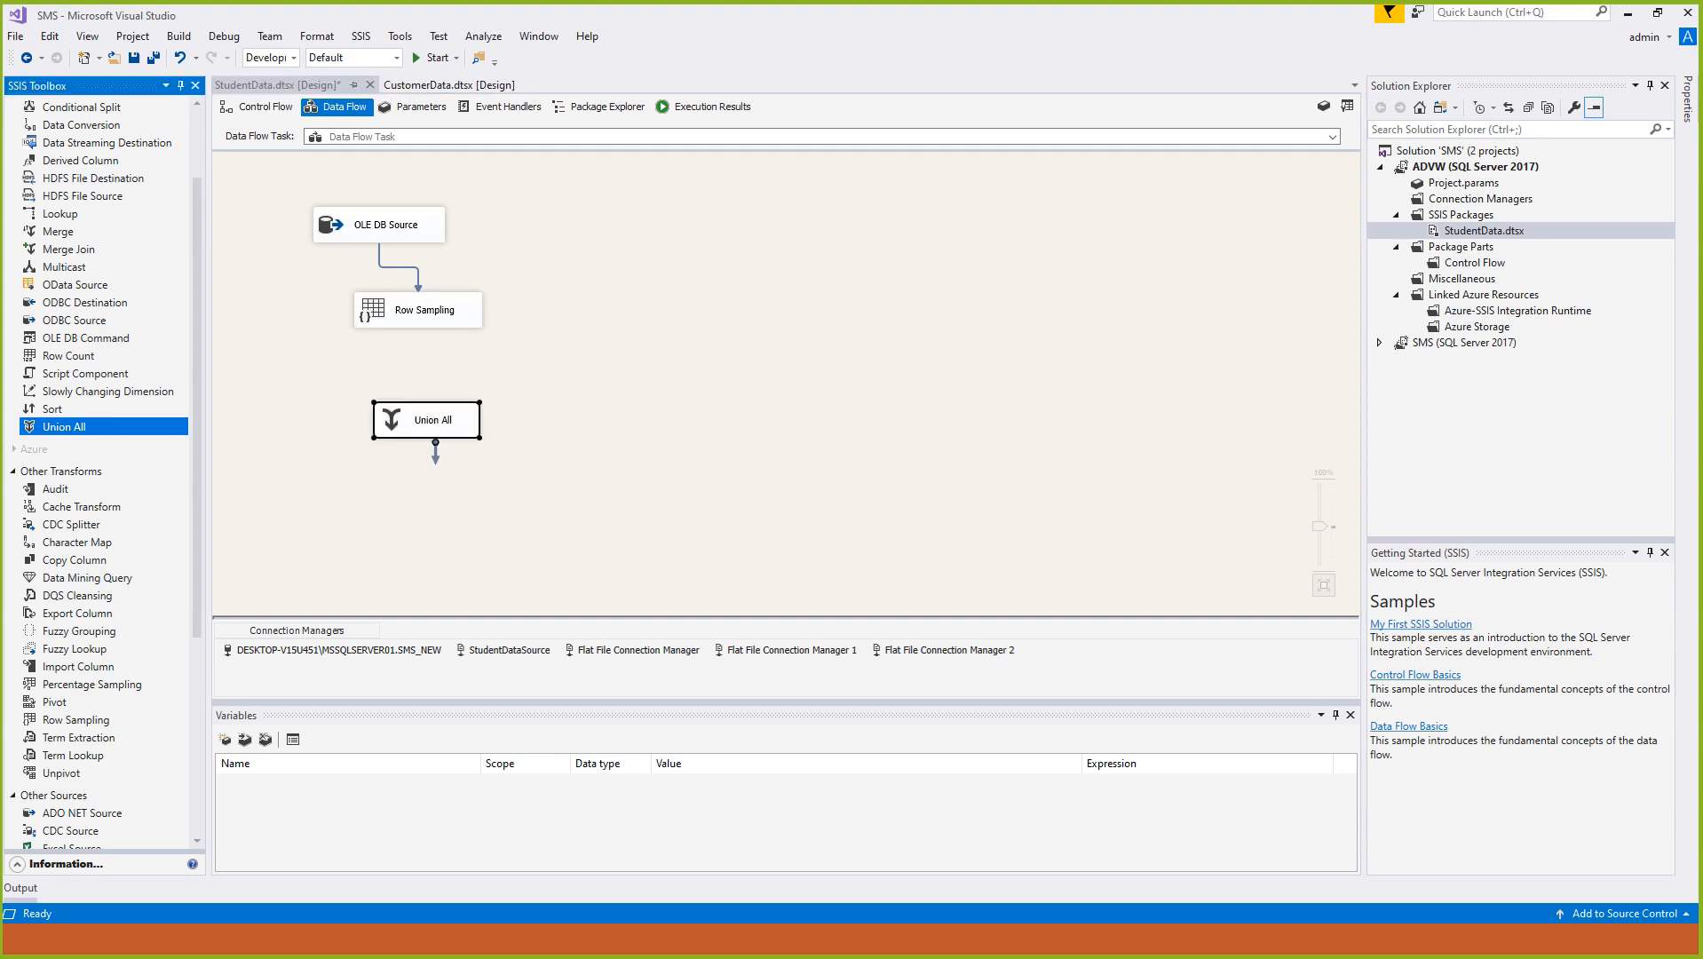
{"action": "left_click_drag", "start_coordinate": [63, 427], "coordinate": [609, 408]}
{"action": "left_click", "coordinate": [422, 311]}
{"action": "left_click_drag", "start_coordinate": [427, 337], "coordinate": [430, 419]}
{"action": "left_click", "coordinate": [1049, 471]}
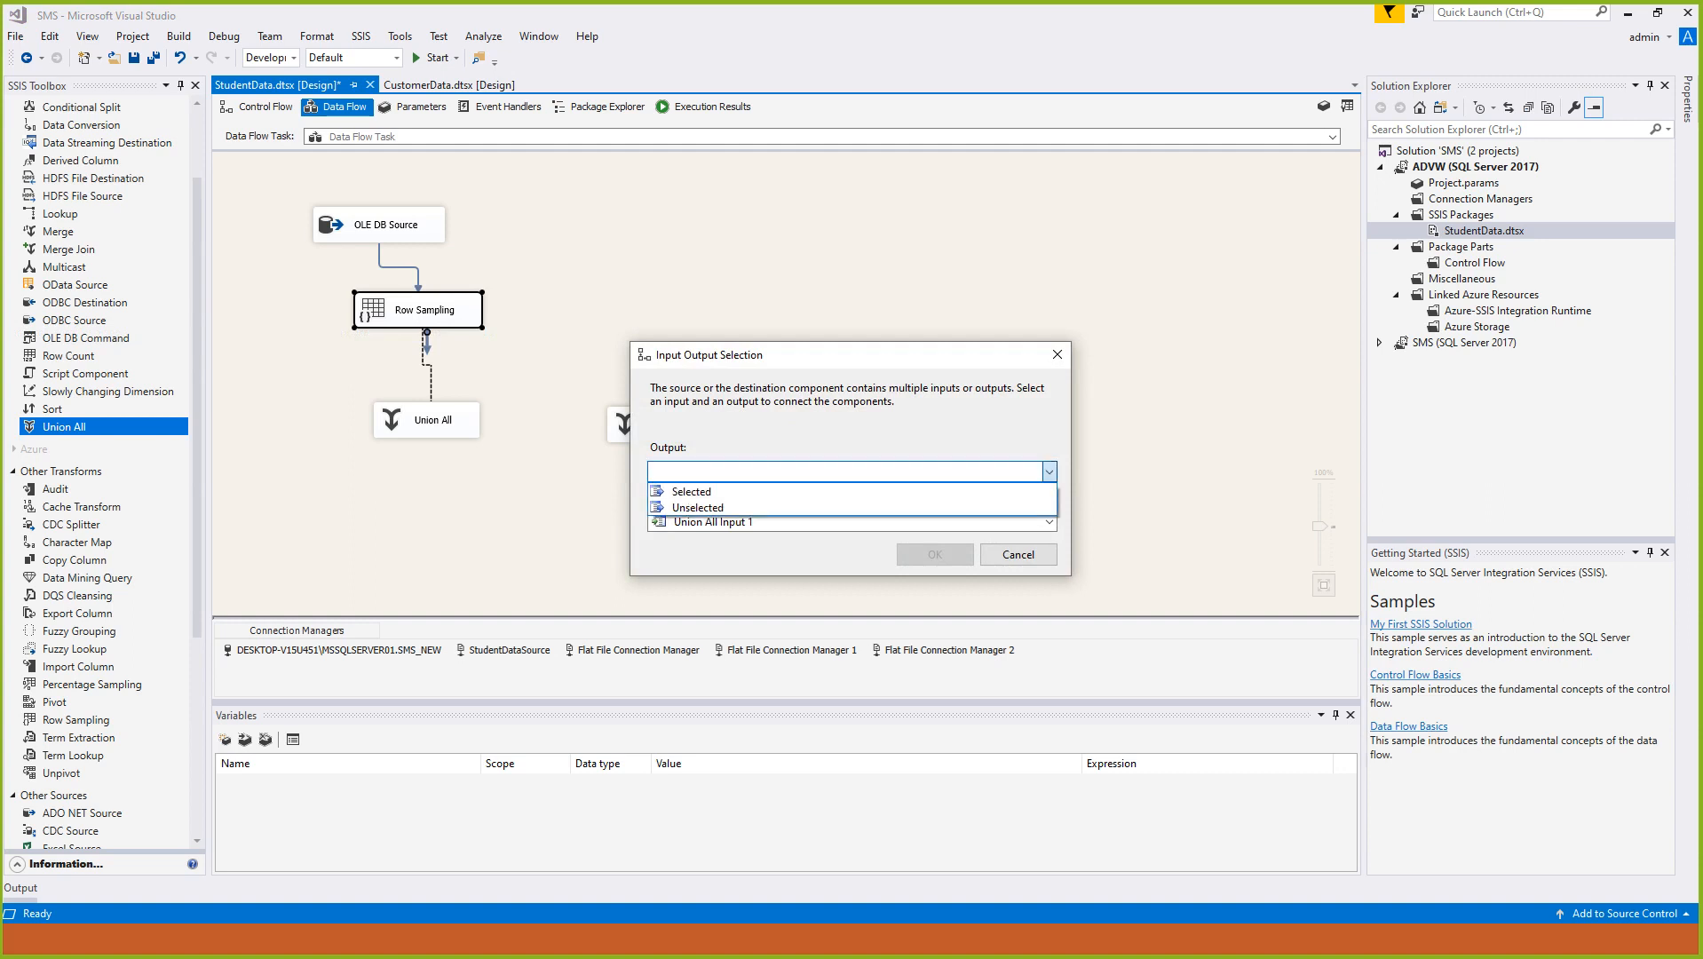
{"action": "left_click", "coordinate": [692, 492]}
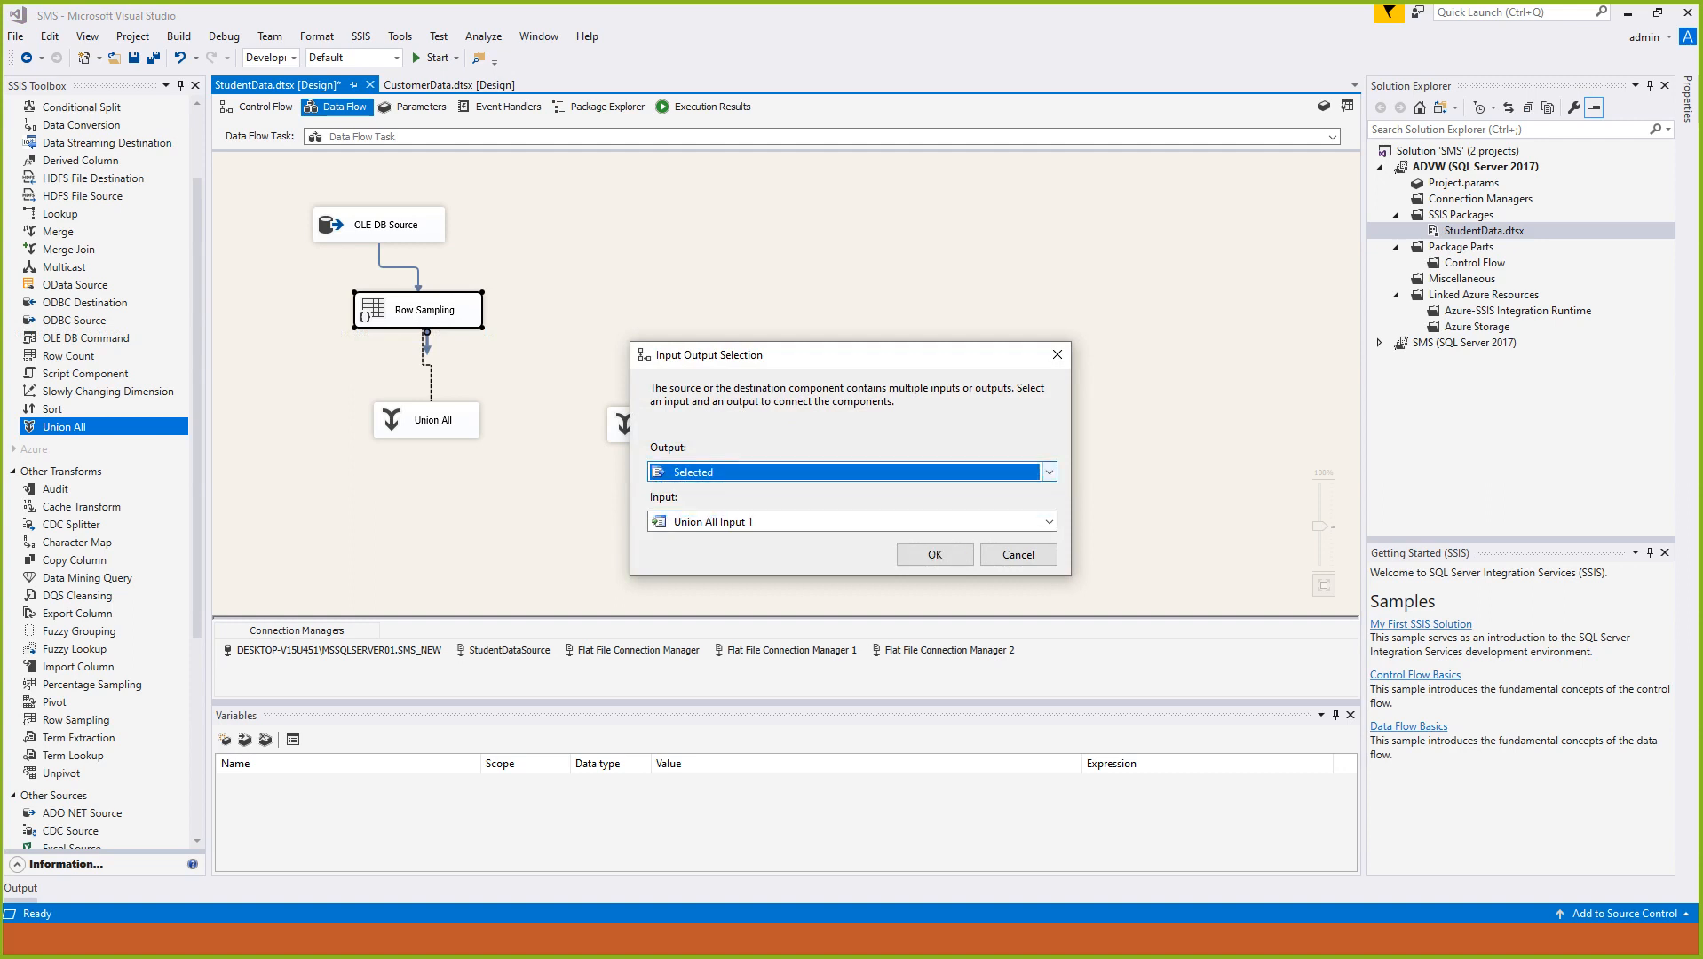
{"action": "left_click", "coordinate": [935, 555]}
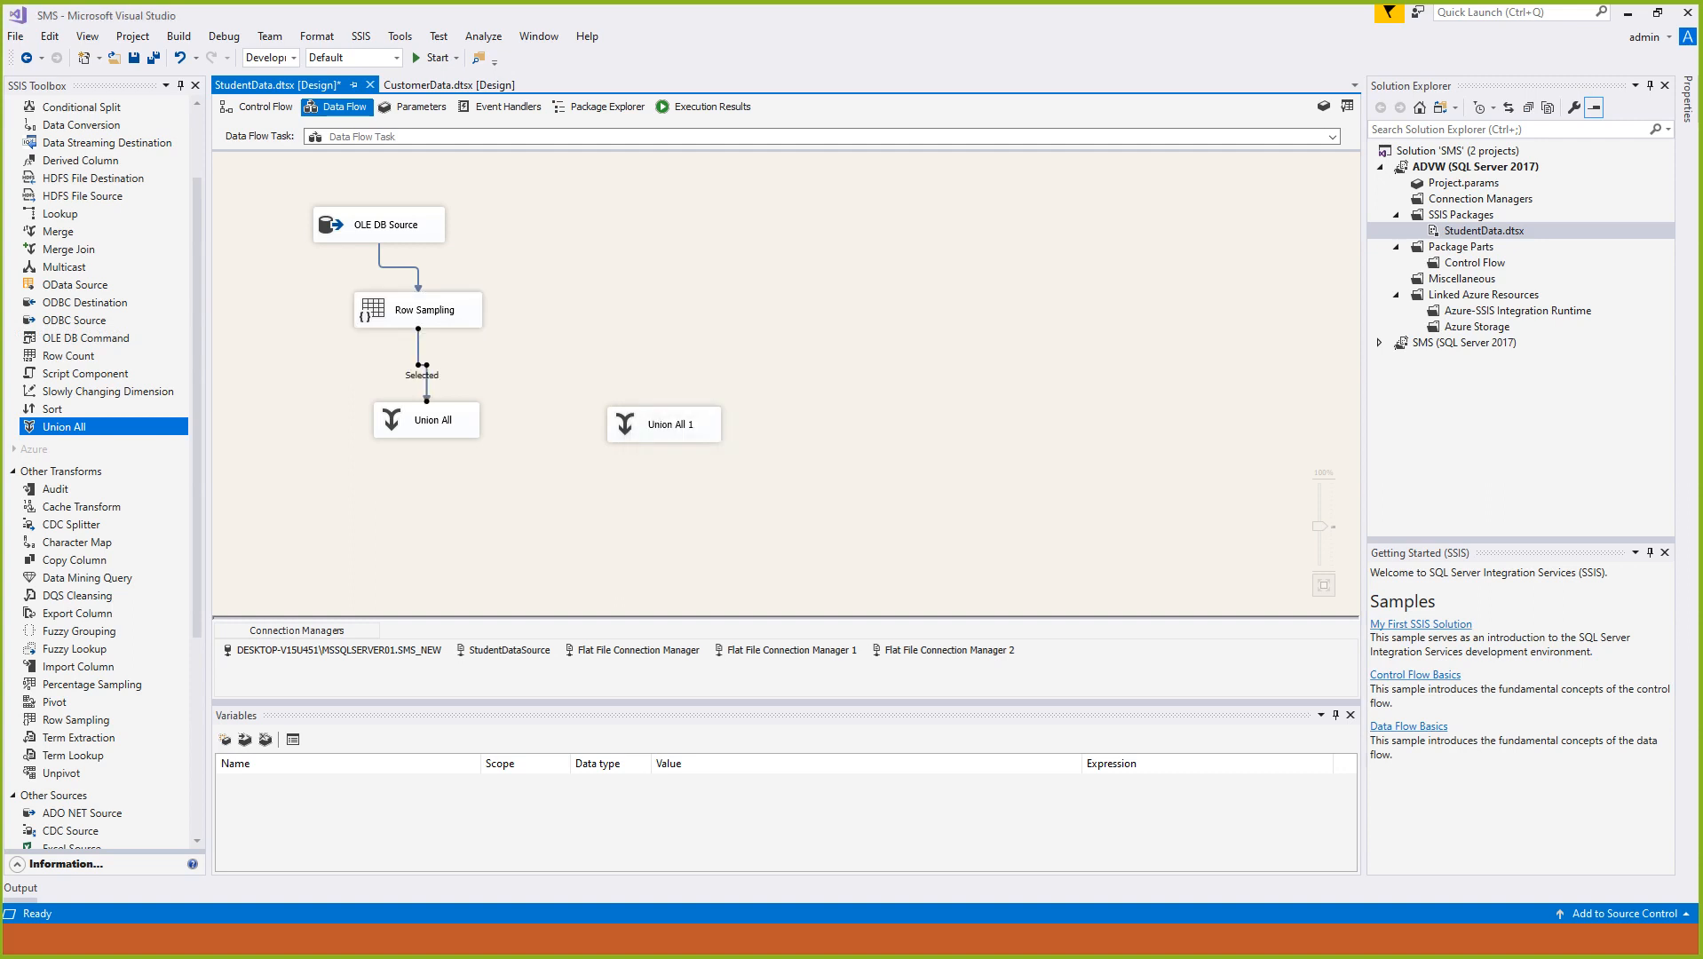
Connect Row Sampling's Unselected output to Union All 1 and shift the first Union All further left.
{"action": "left_click", "coordinate": [425, 310]}
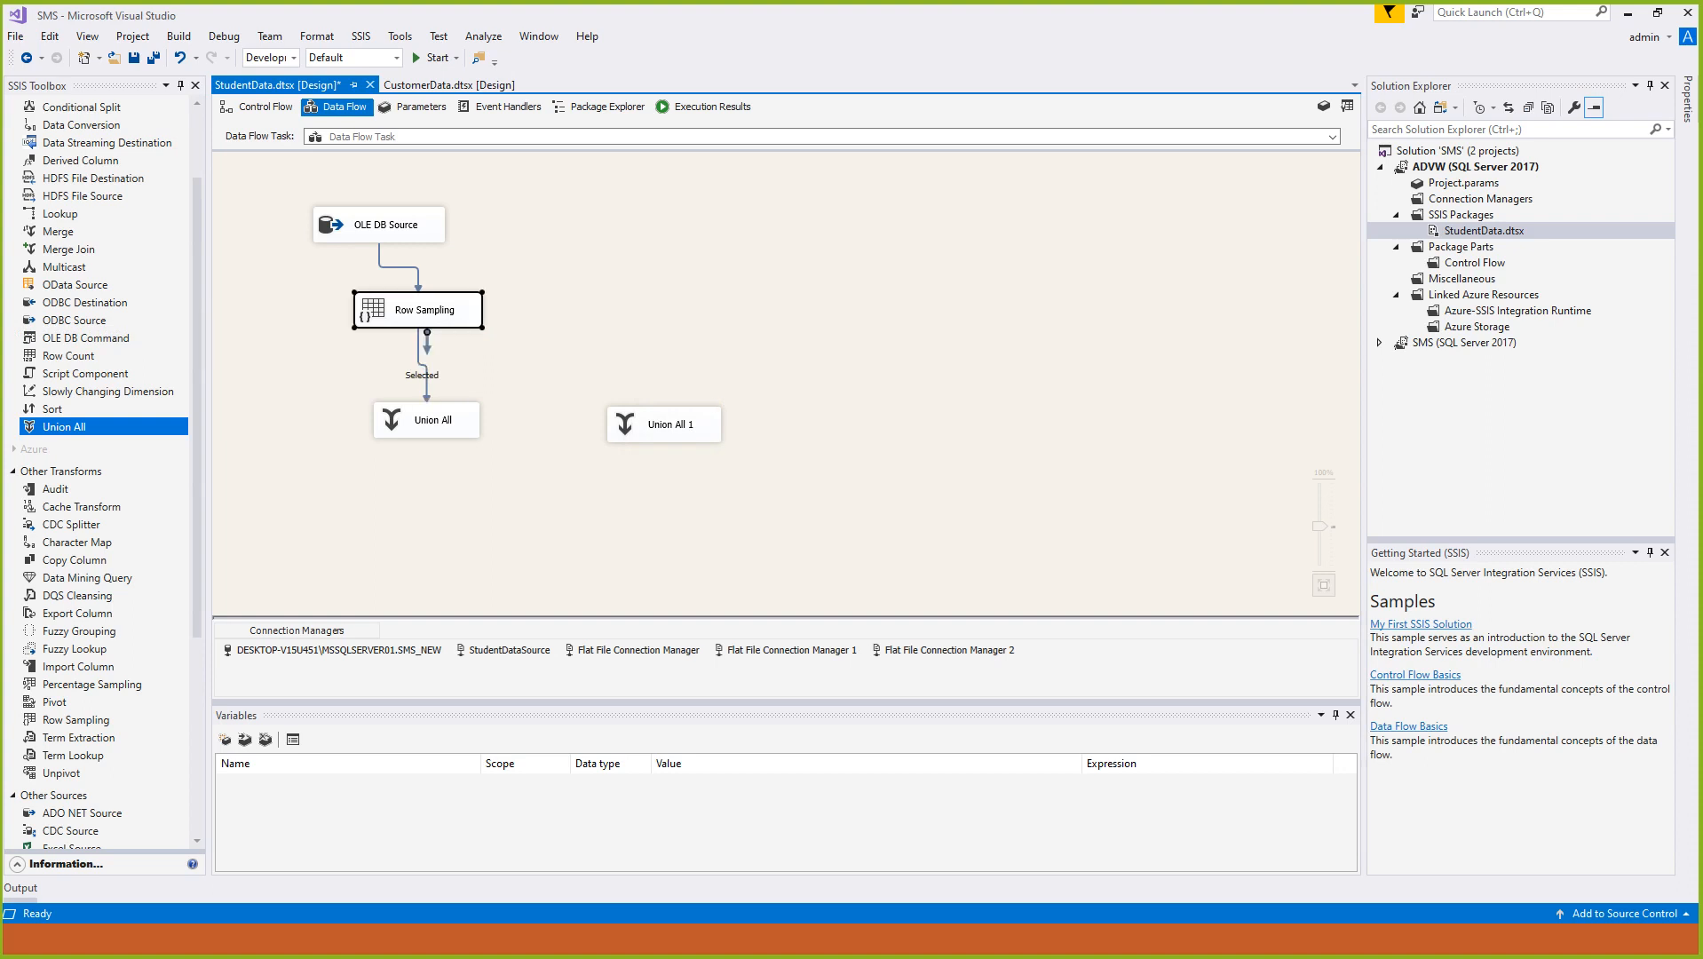
{"action": "left_click_drag", "start_coordinate": [427, 342], "coordinate": [664, 406]}
{"action": "left_click_drag", "start_coordinate": [434, 420], "coordinate": [359, 431]}
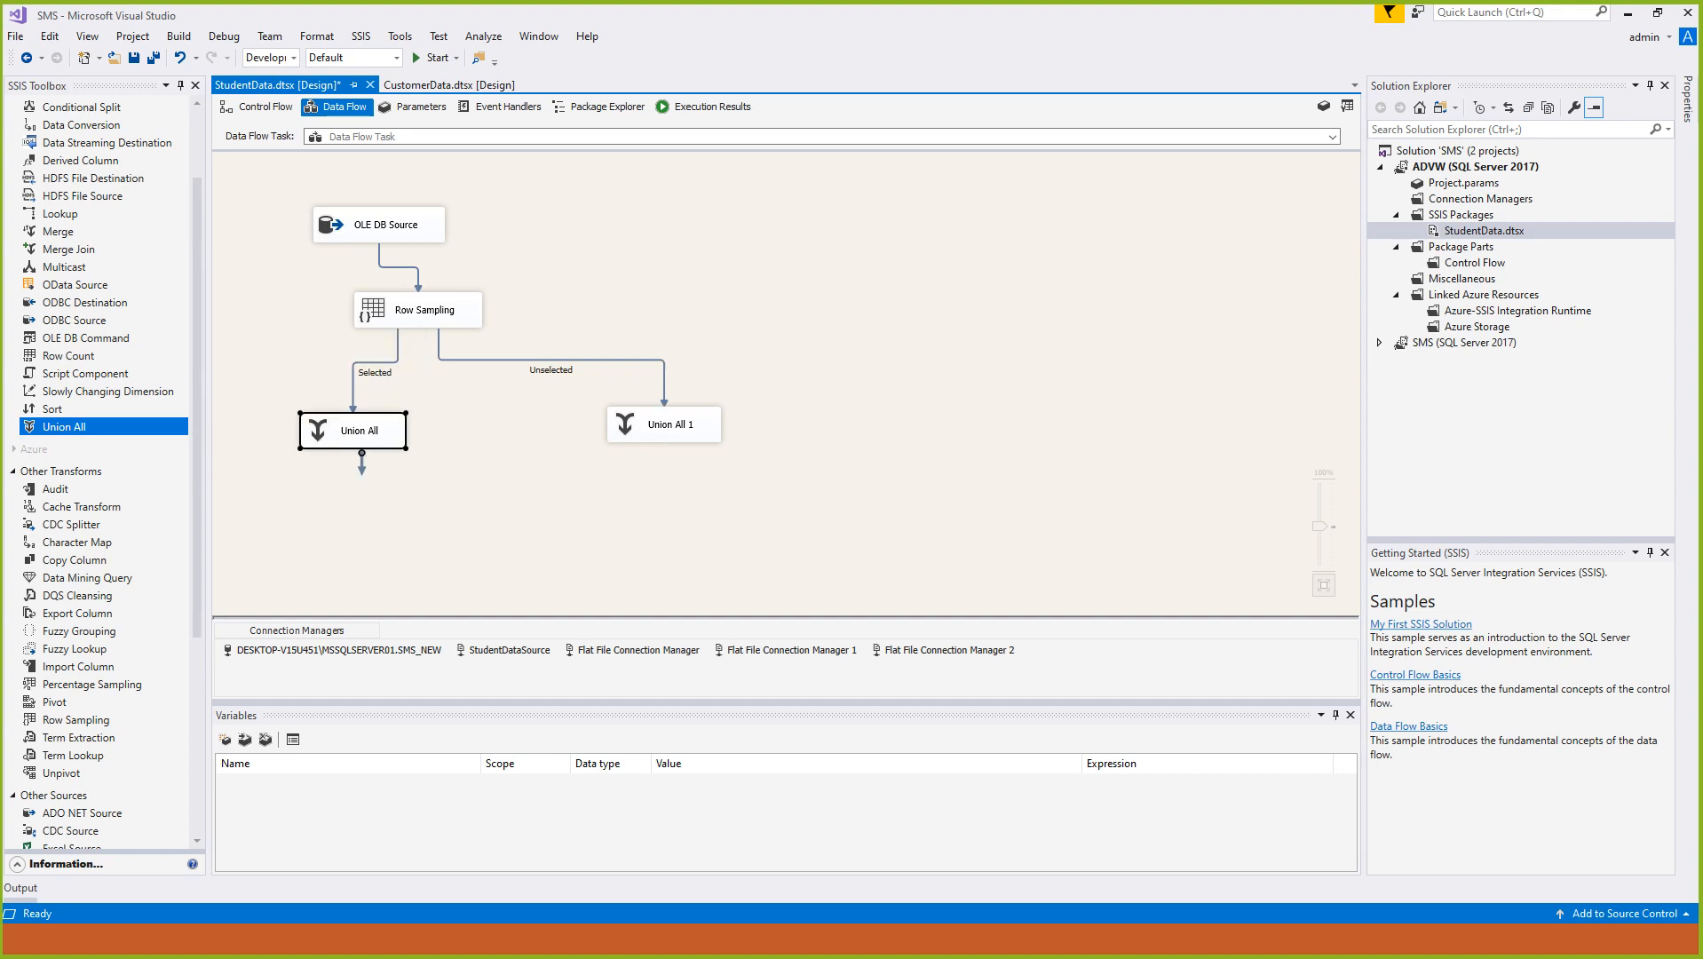
Enable a data viewer on the Selected path between Row Sampling and Union All, and run the package.
{"action": "right_click", "coordinate": [353, 387]}
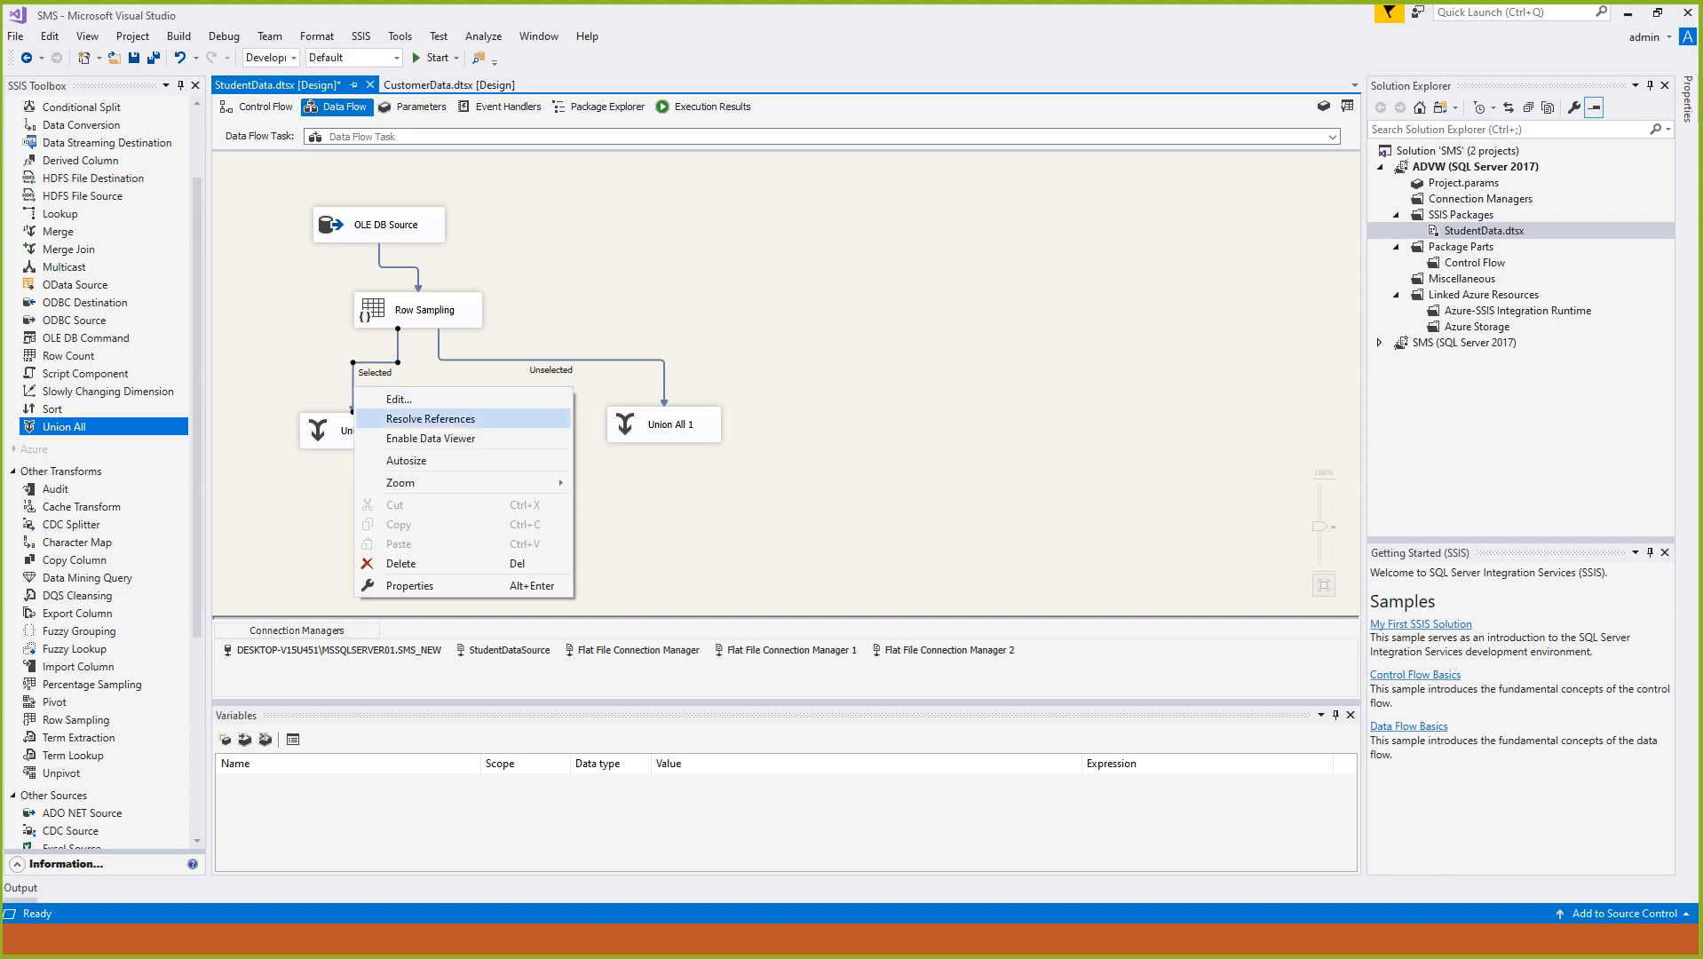
{"action": "left_click", "coordinate": [431, 438]}
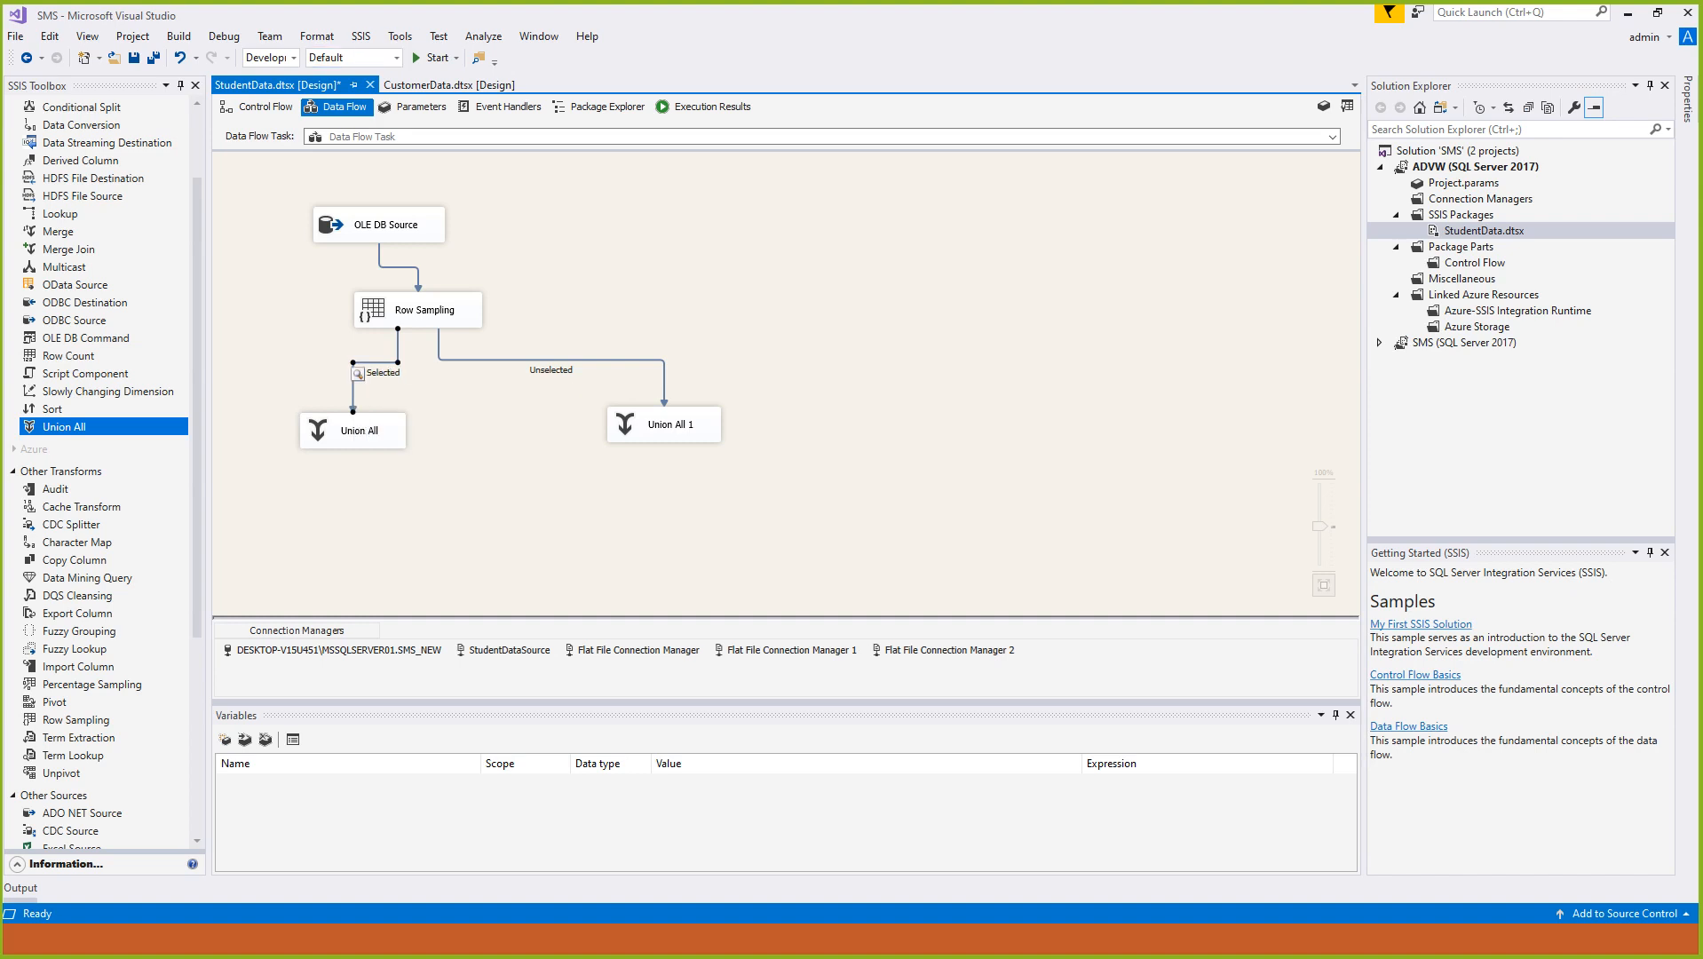
{"action": "left_click", "coordinate": [435, 58]}
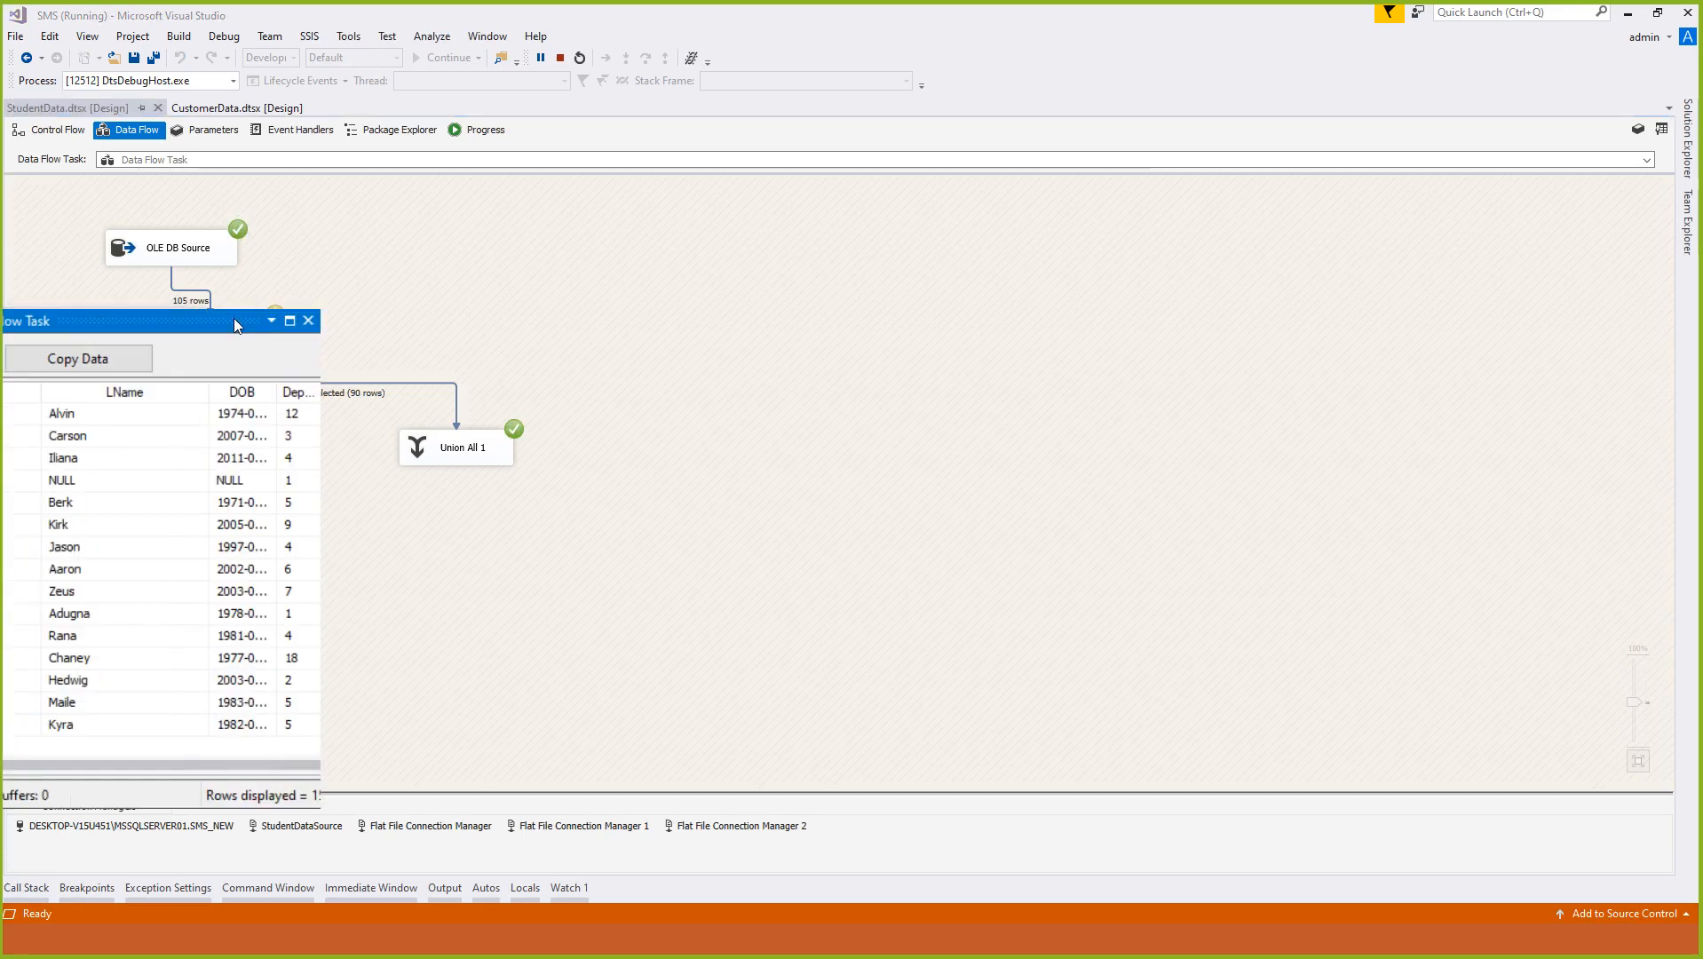
Examine the sampled student rows in the Selected data viewer and close the viewer.
{"action": "left_click_drag", "start_coordinate": [234, 318], "coordinate": [654, 283]}
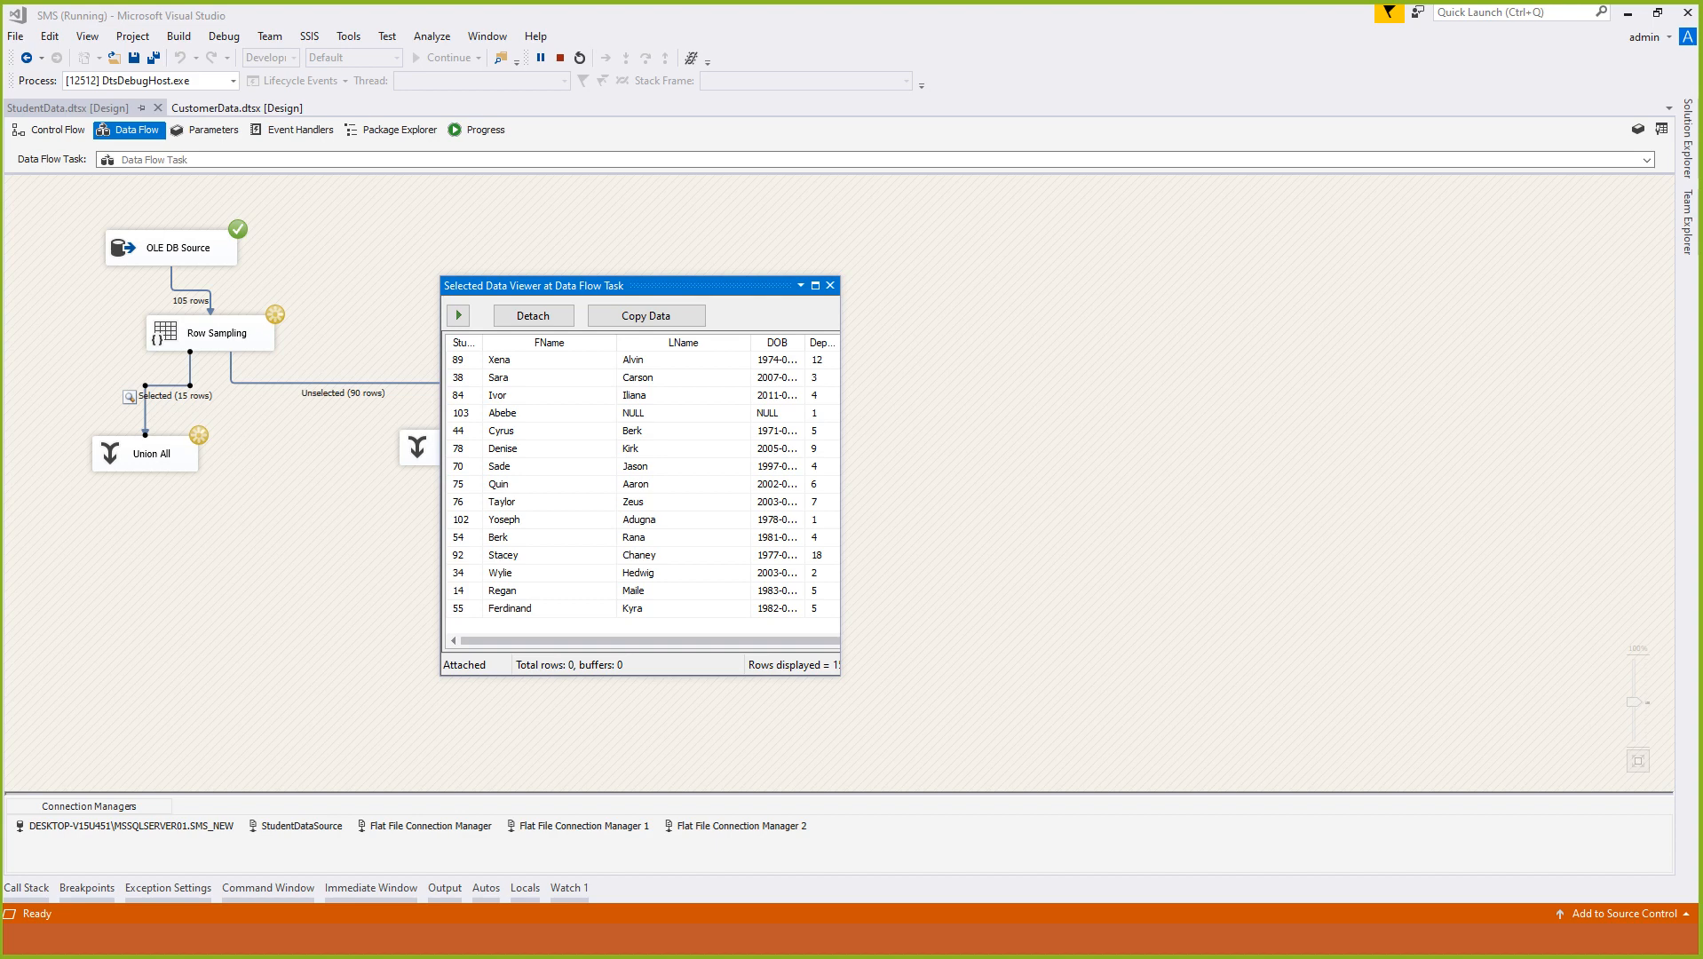
{"action": "left_click_drag", "start_coordinate": [549, 609], "coordinate": [549, 360]}
{"action": "left_click", "coordinate": [464, 360]}
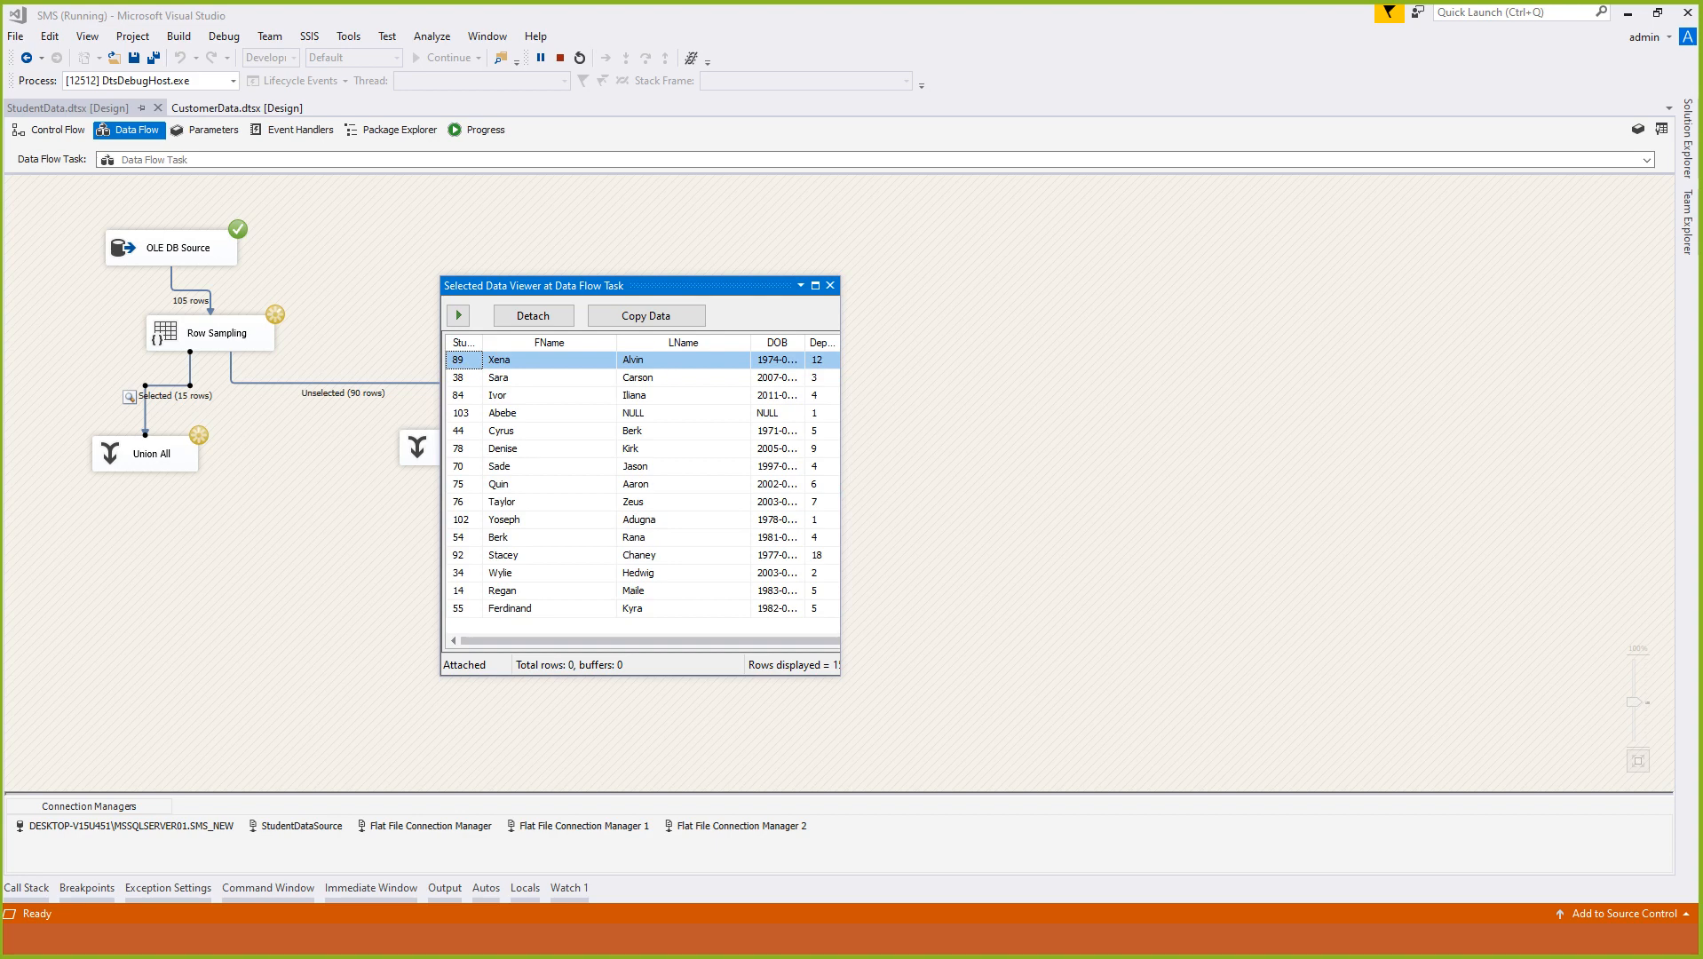
{"action": "key", "text": "Down"}
{"action": "key", "text": "Down"}
{"action": "key", "text": "Down"}
{"action": "key", "text": "Down"}
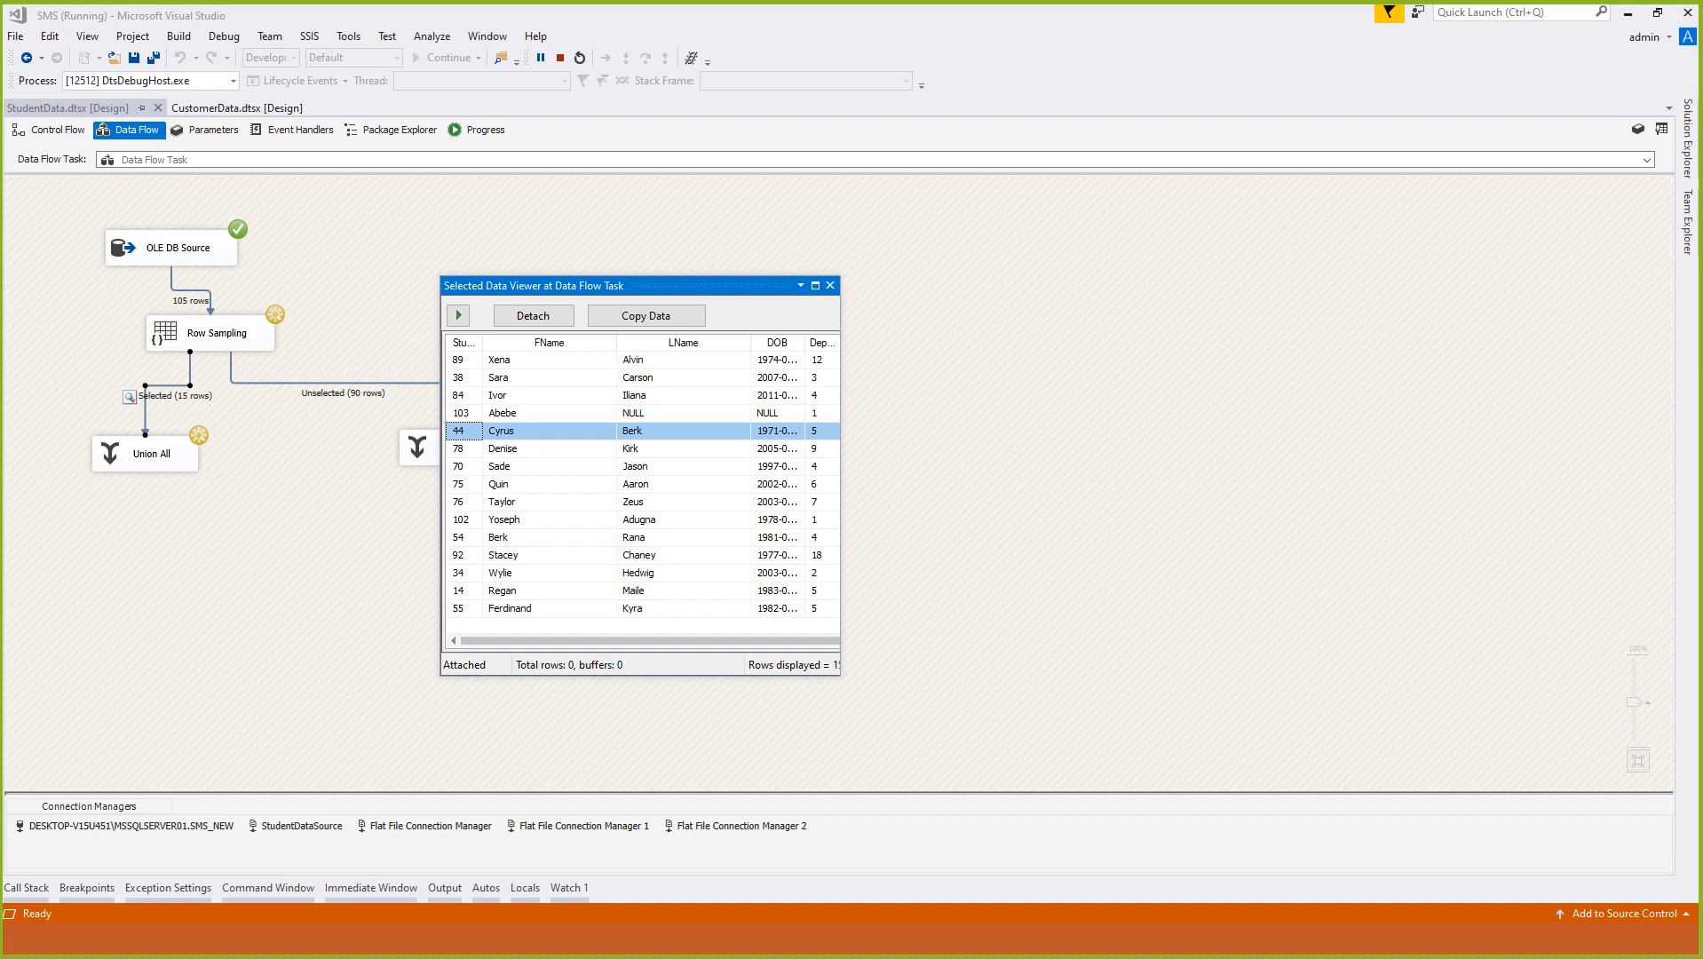
{"action": "left_click", "coordinate": [830, 285]}
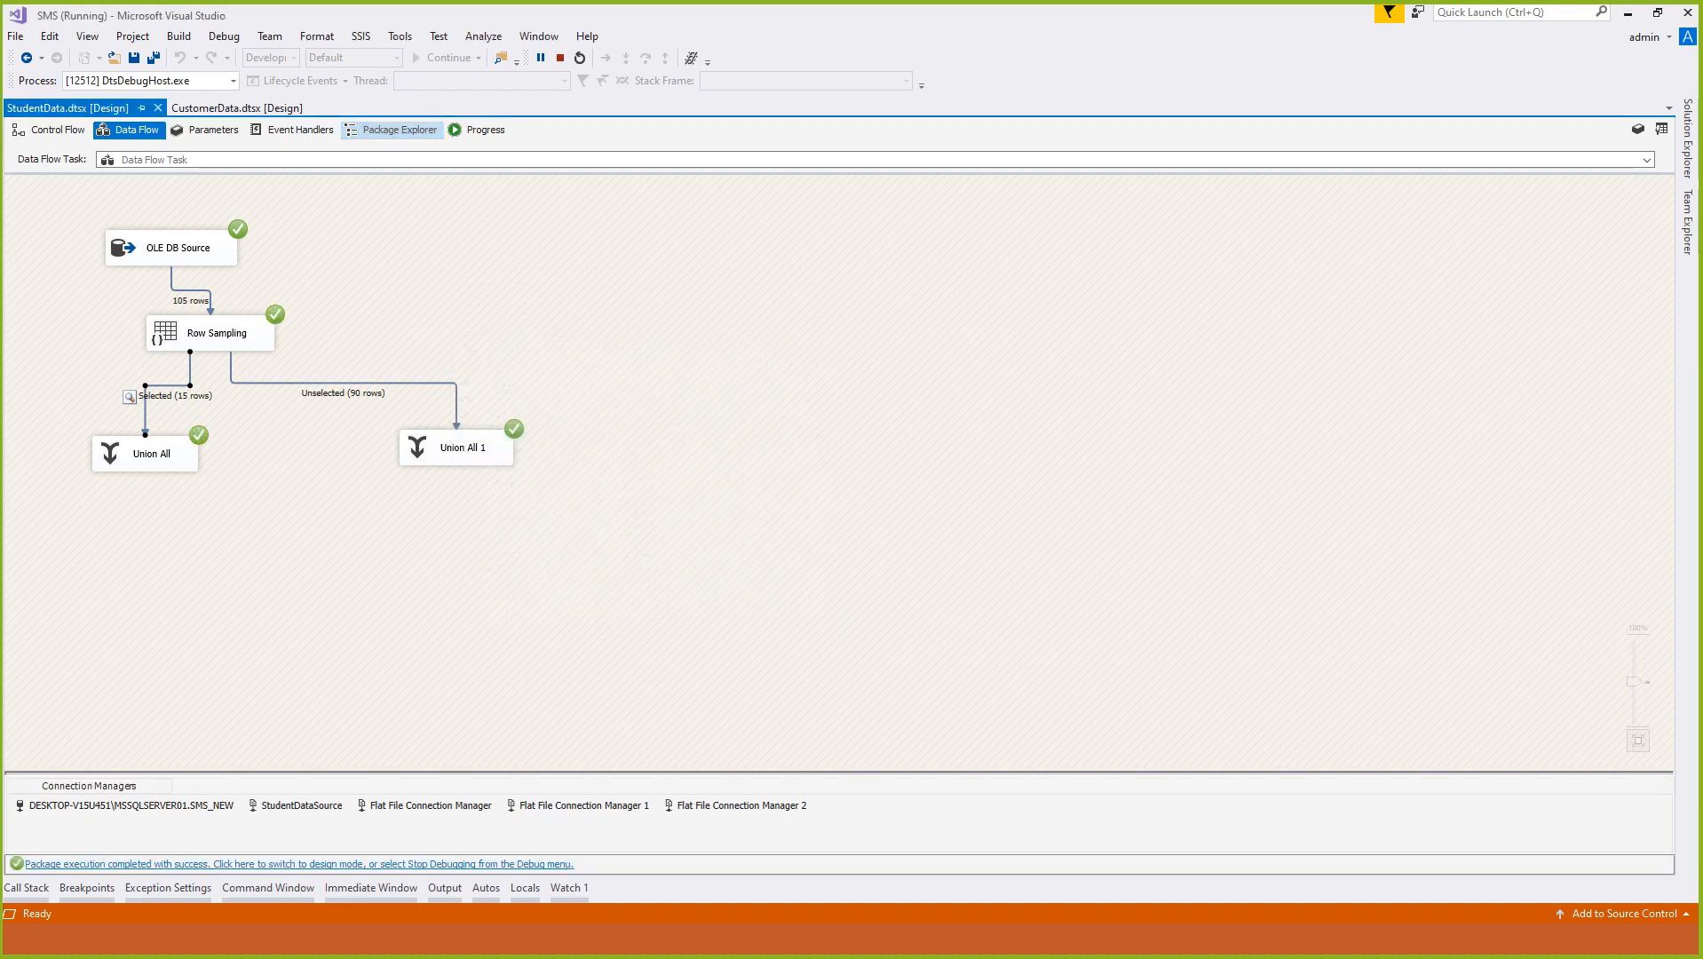
Rerun the package, examine the new random sample in the Selected data viewer, and stop debugging.
{"action": "left_click", "coordinate": [559, 57]}
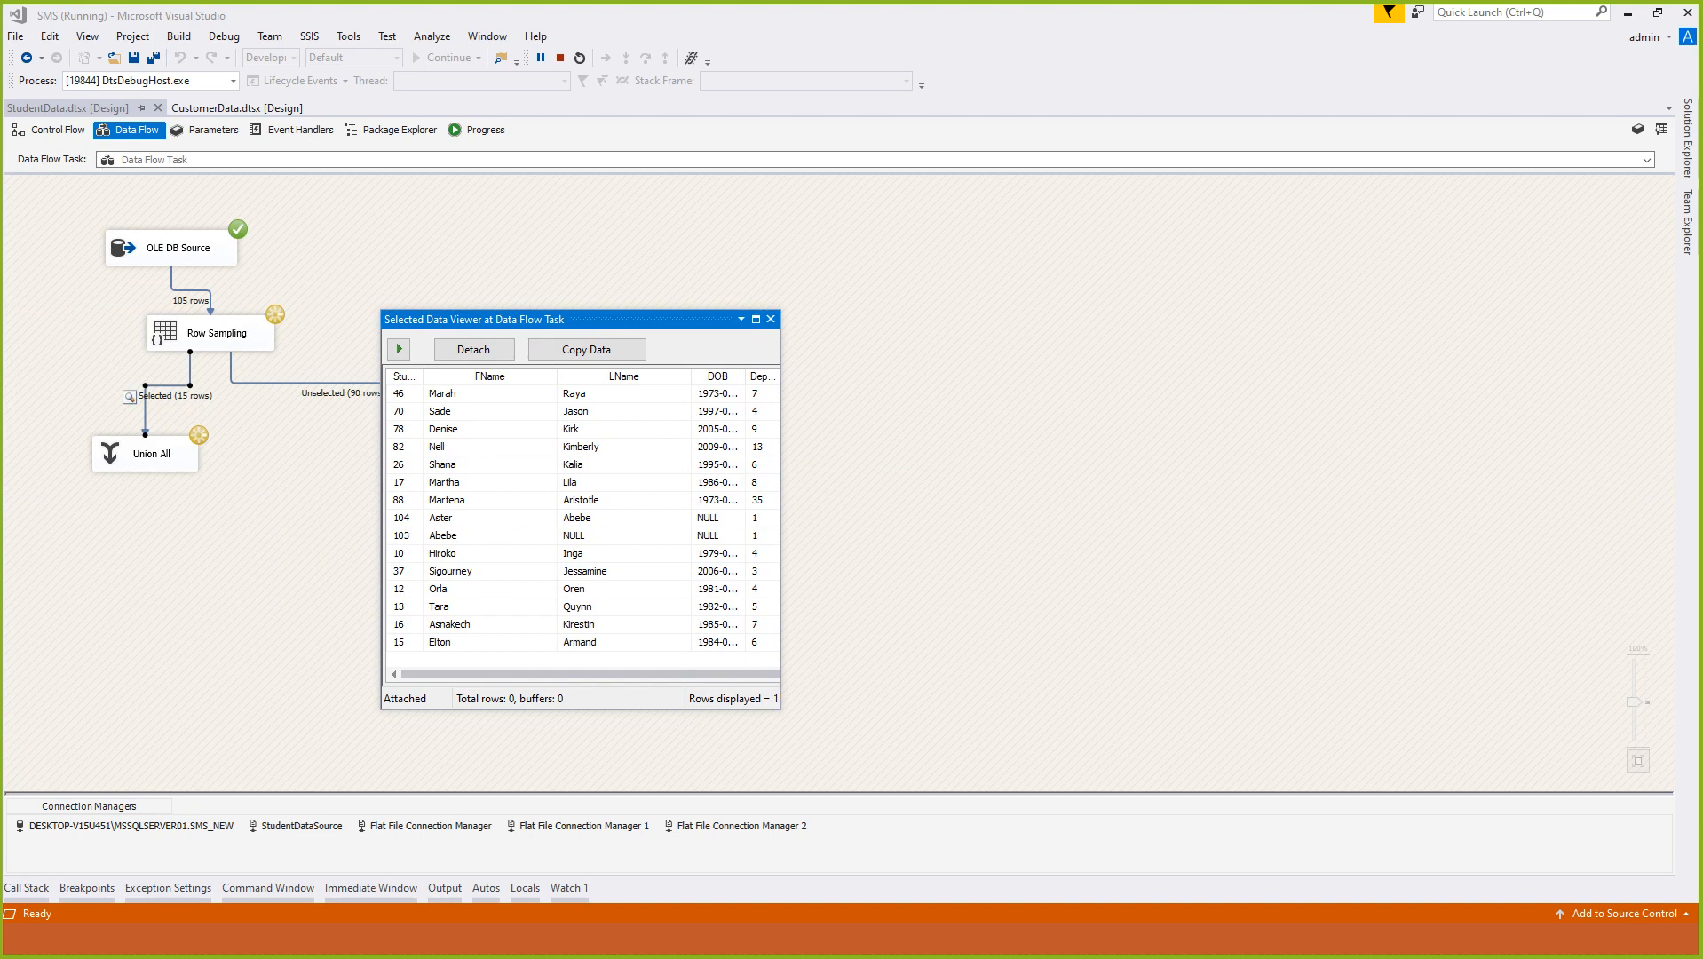
{"action": "left_click_drag", "start_coordinate": [489, 642], "coordinate": [489, 393]}
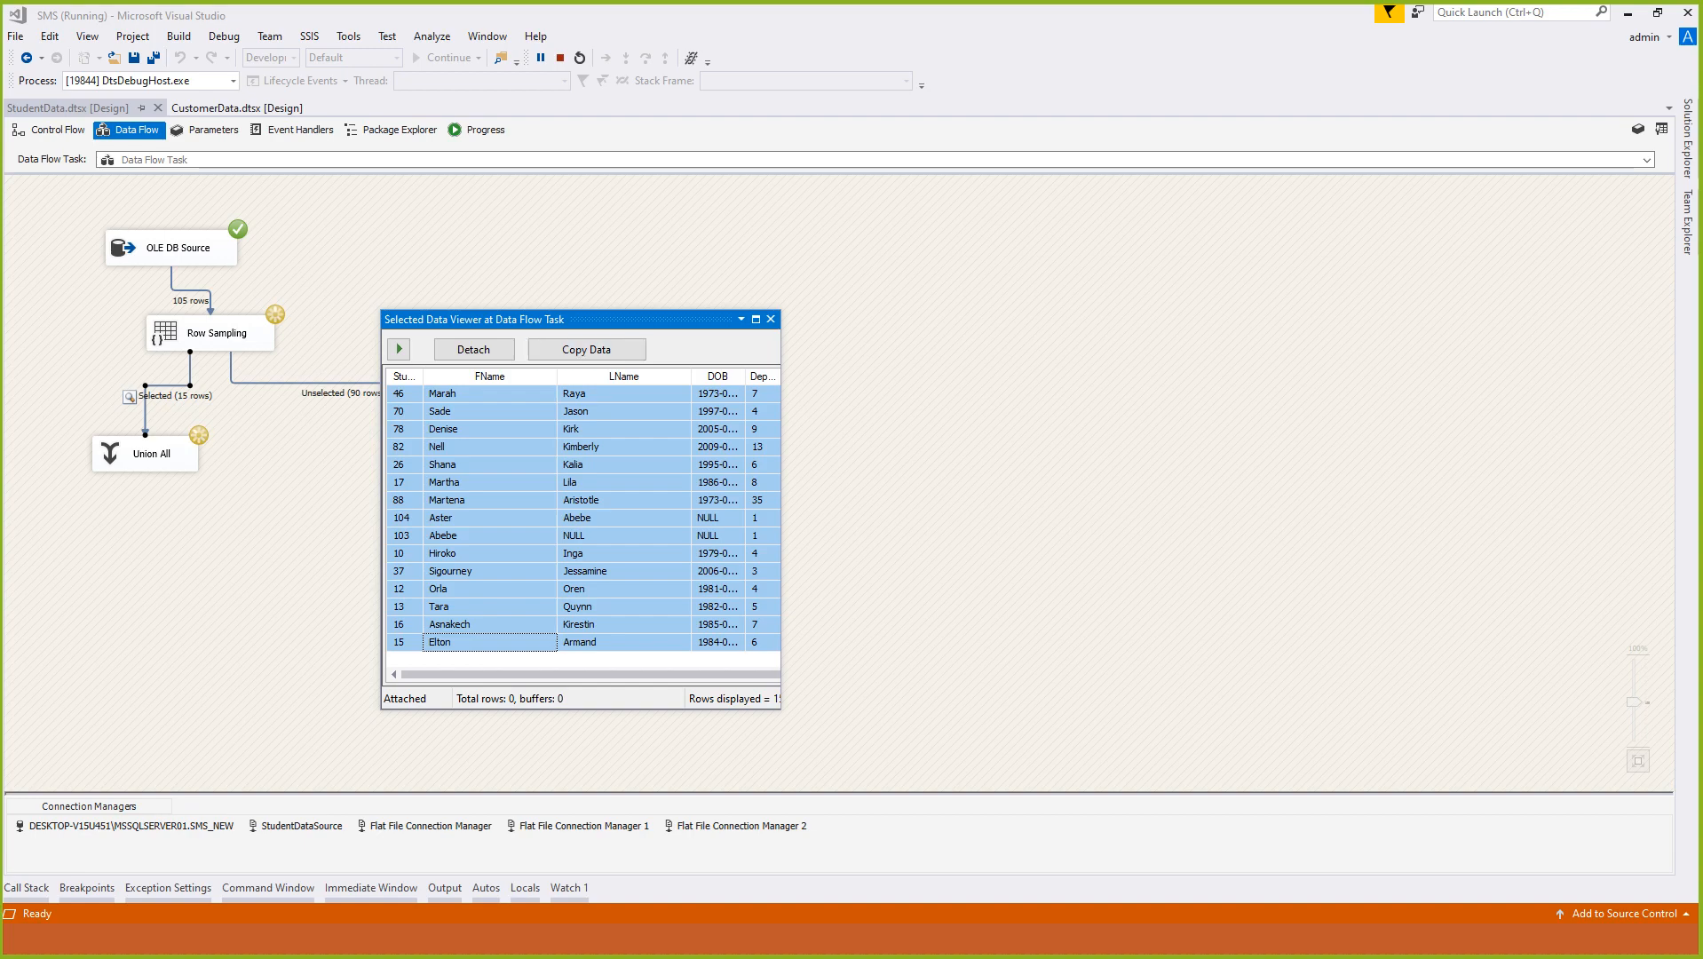
{"action": "left_click", "coordinate": [770, 320]}
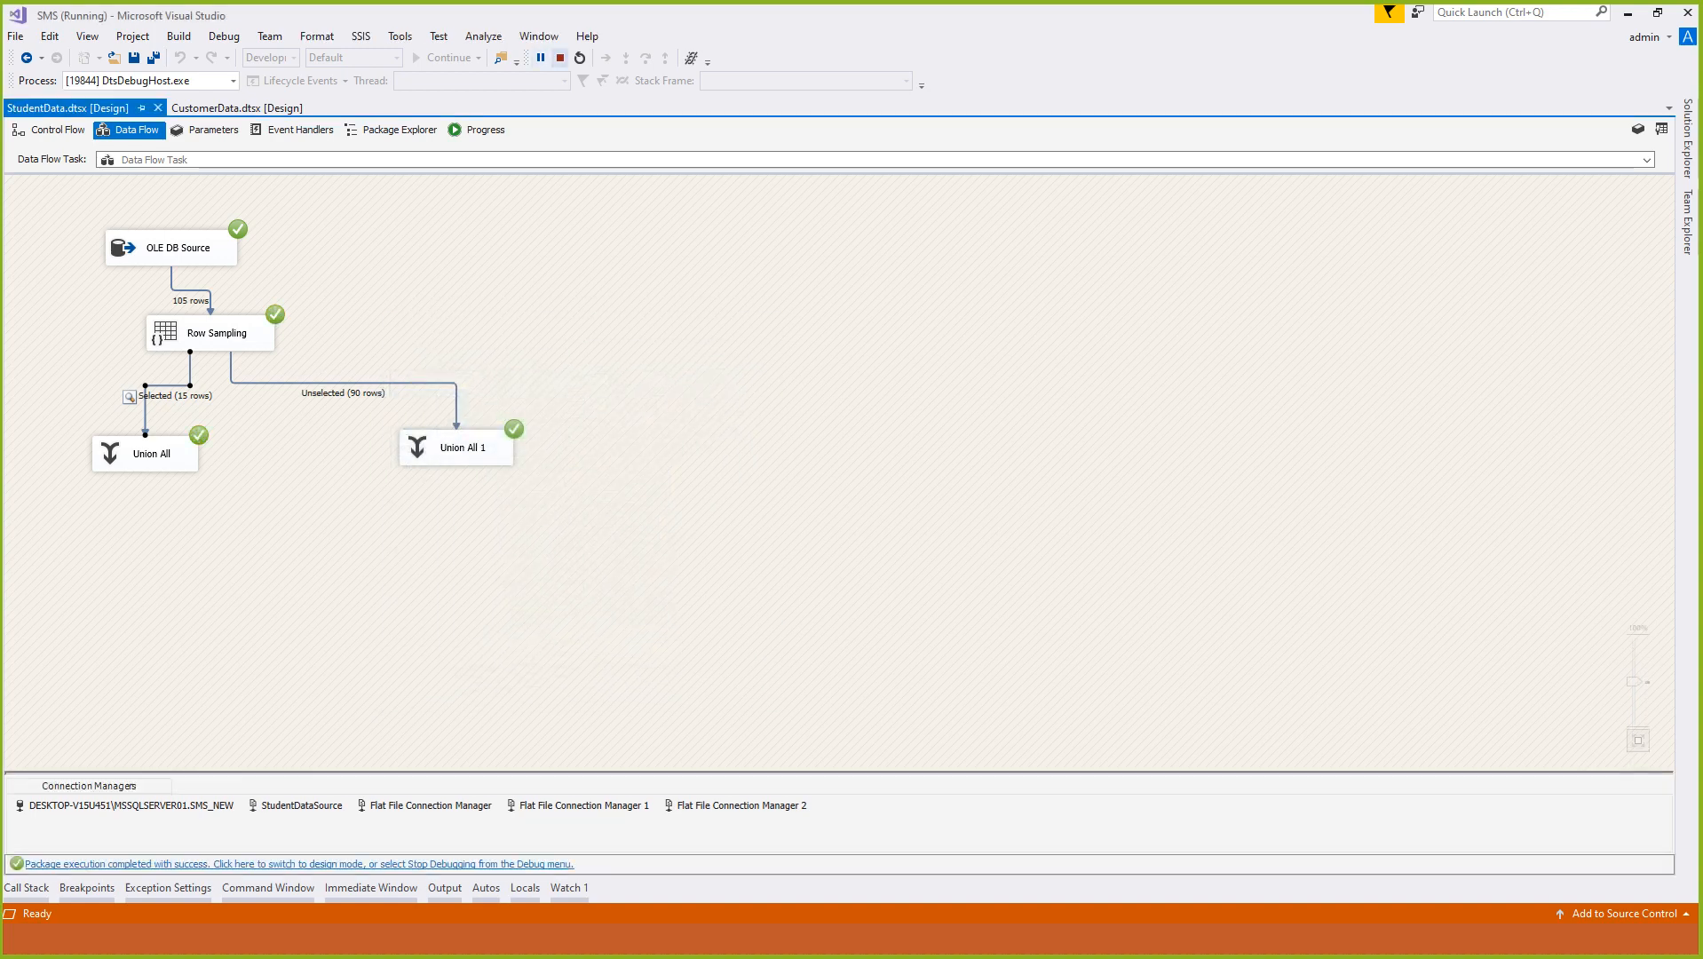
{"action": "left_click", "coordinate": [560, 57]}
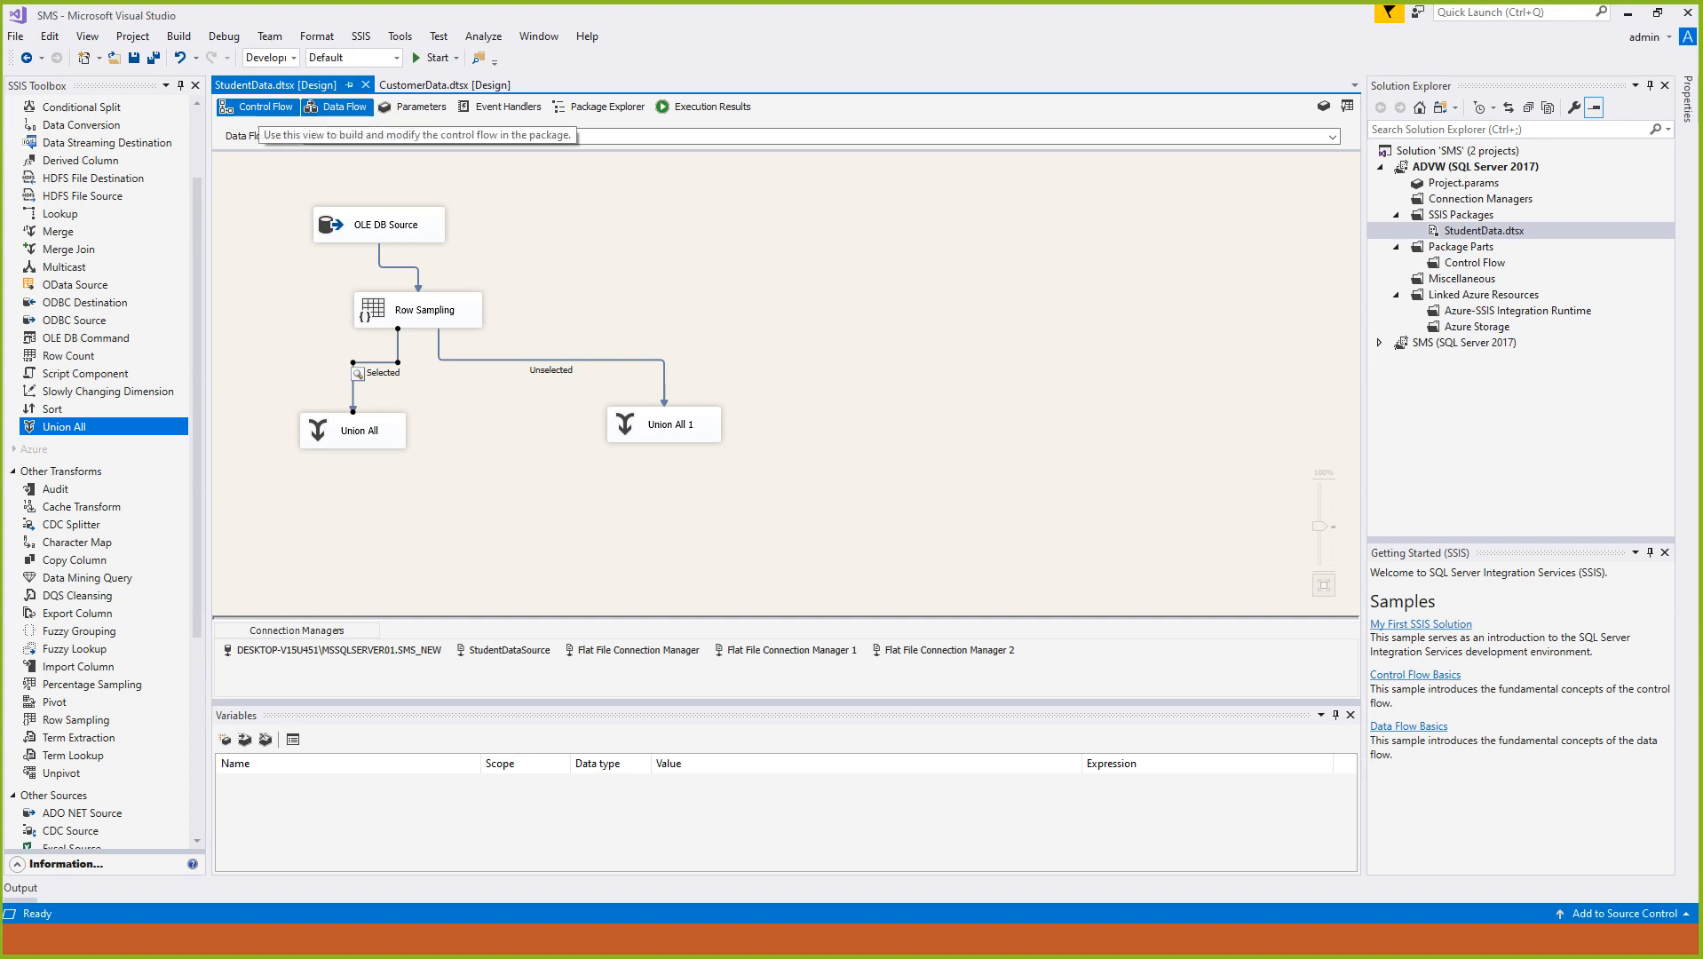
Delete the Row Sampling and both Union All transformations, keeping only the OLE DB Source in the data flow.
{"action": "left_click", "coordinate": [385, 226]}
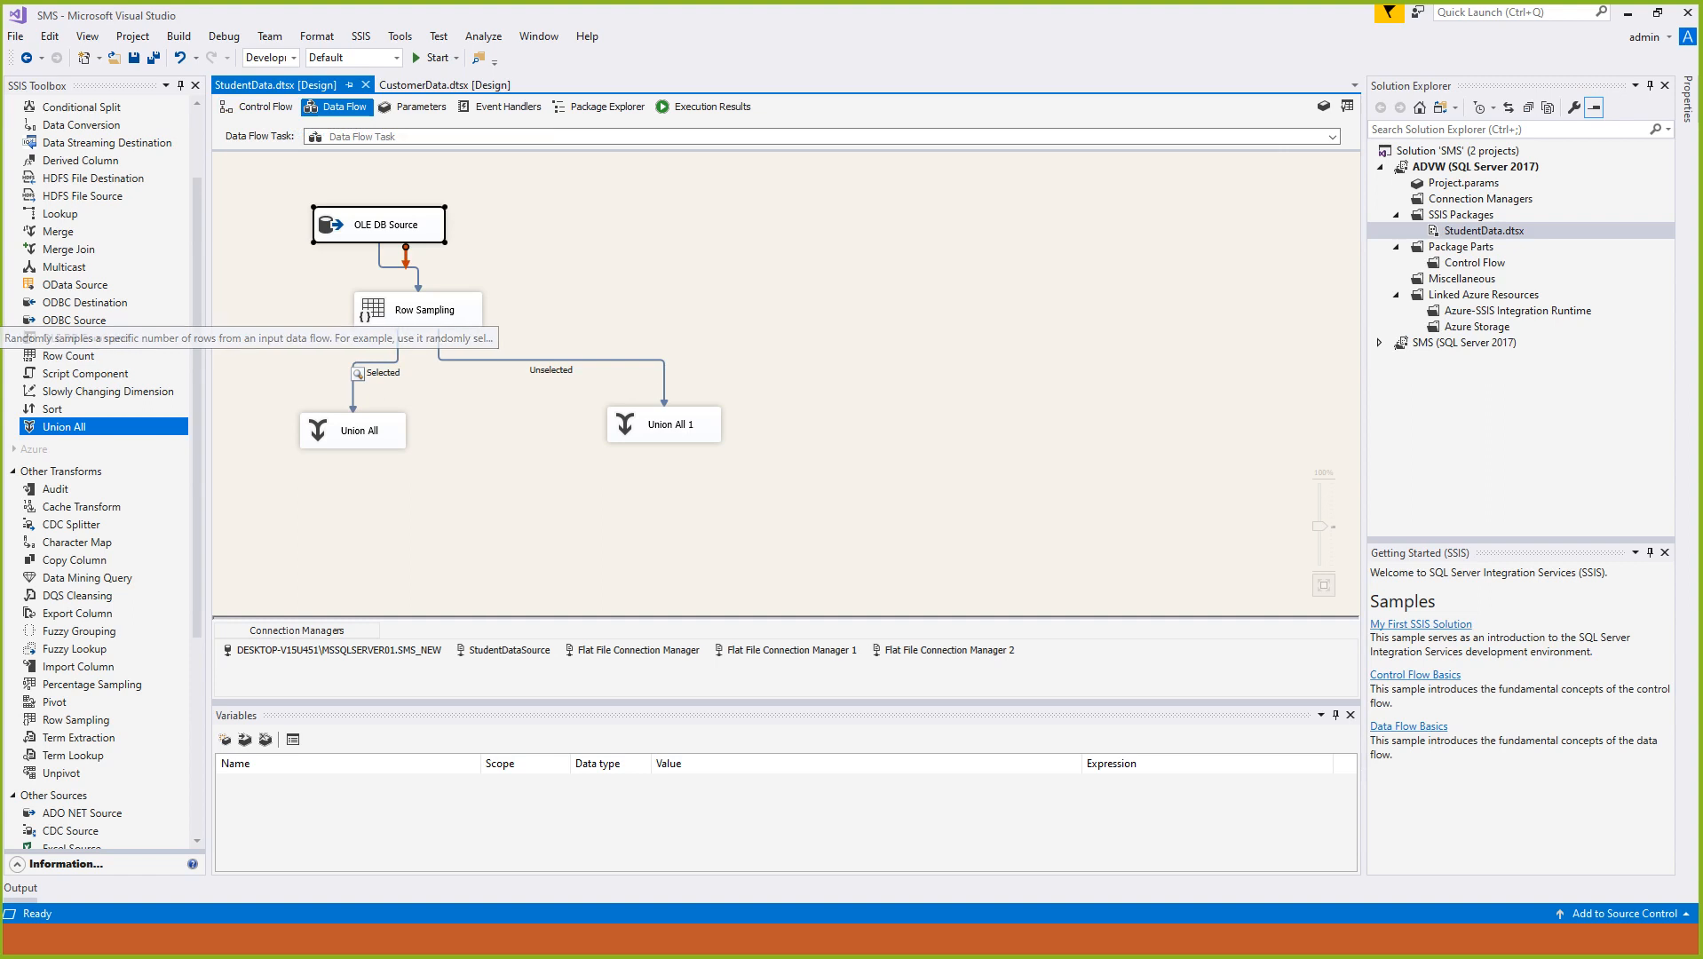
{"action": "left_click_drag", "start_coordinate": [226, 280], "coordinate": [856, 476]}
{"action": "key", "text": "Delete"}
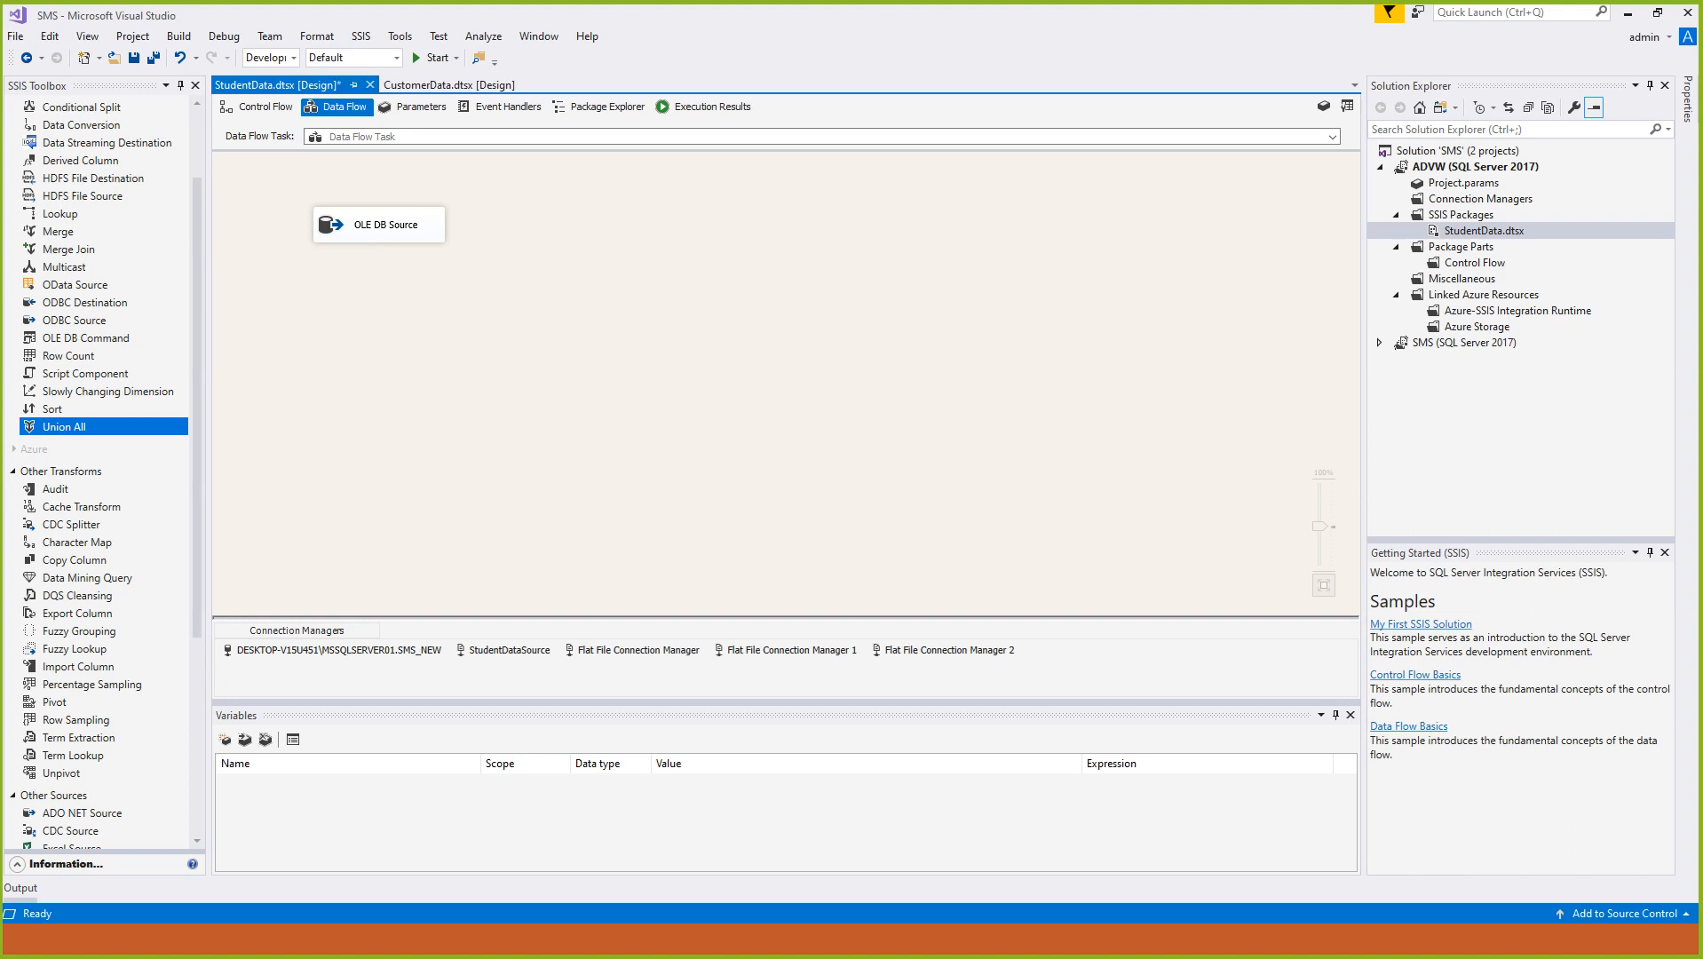
Add a Percentage Sampling transformation below the OLE DB Source and connect the source's output to it.
{"action": "left_click", "coordinate": [92, 684]}
{"action": "left_click_drag", "start_coordinate": [93, 685], "coordinate": [396, 342]}
{"action": "left_click", "coordinate": [382, 226]}
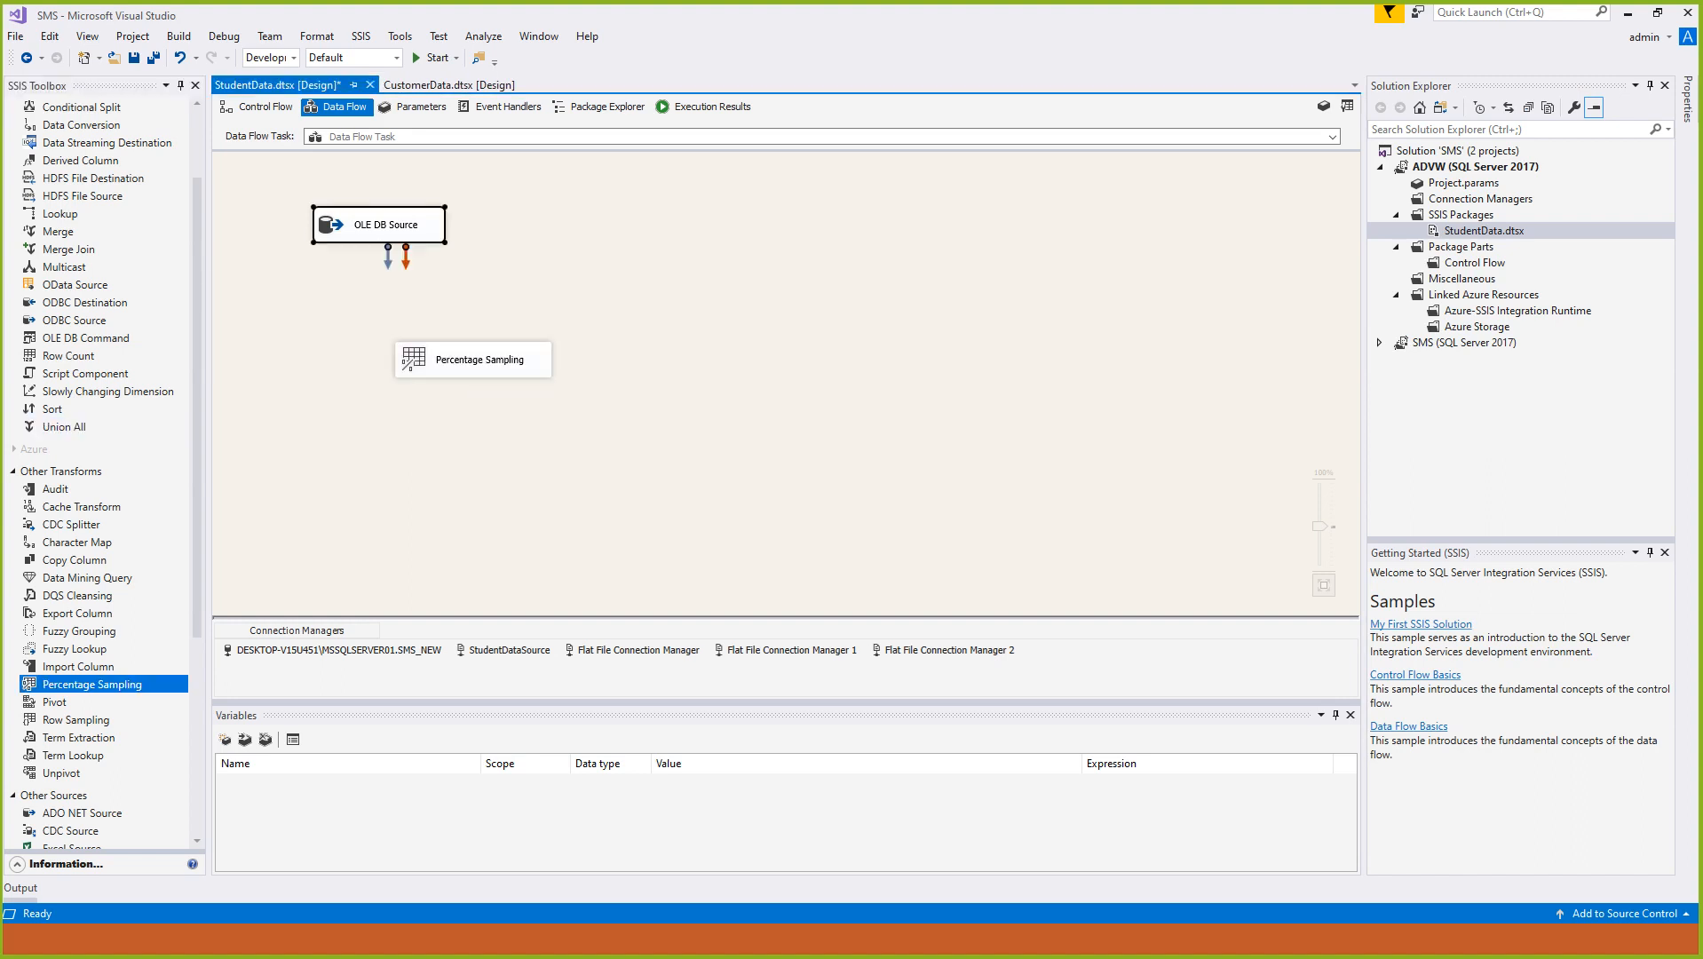
{"action": "left_click_drag", "start_coordinate": [388, 260], "coordinate": [478, 352]}
Configure the Percentage Sampling transformation to sample 5 percent of rows, naming its outputs Selected and Unselected.
{"action": "double_click", "coordinate": [479, 359]}
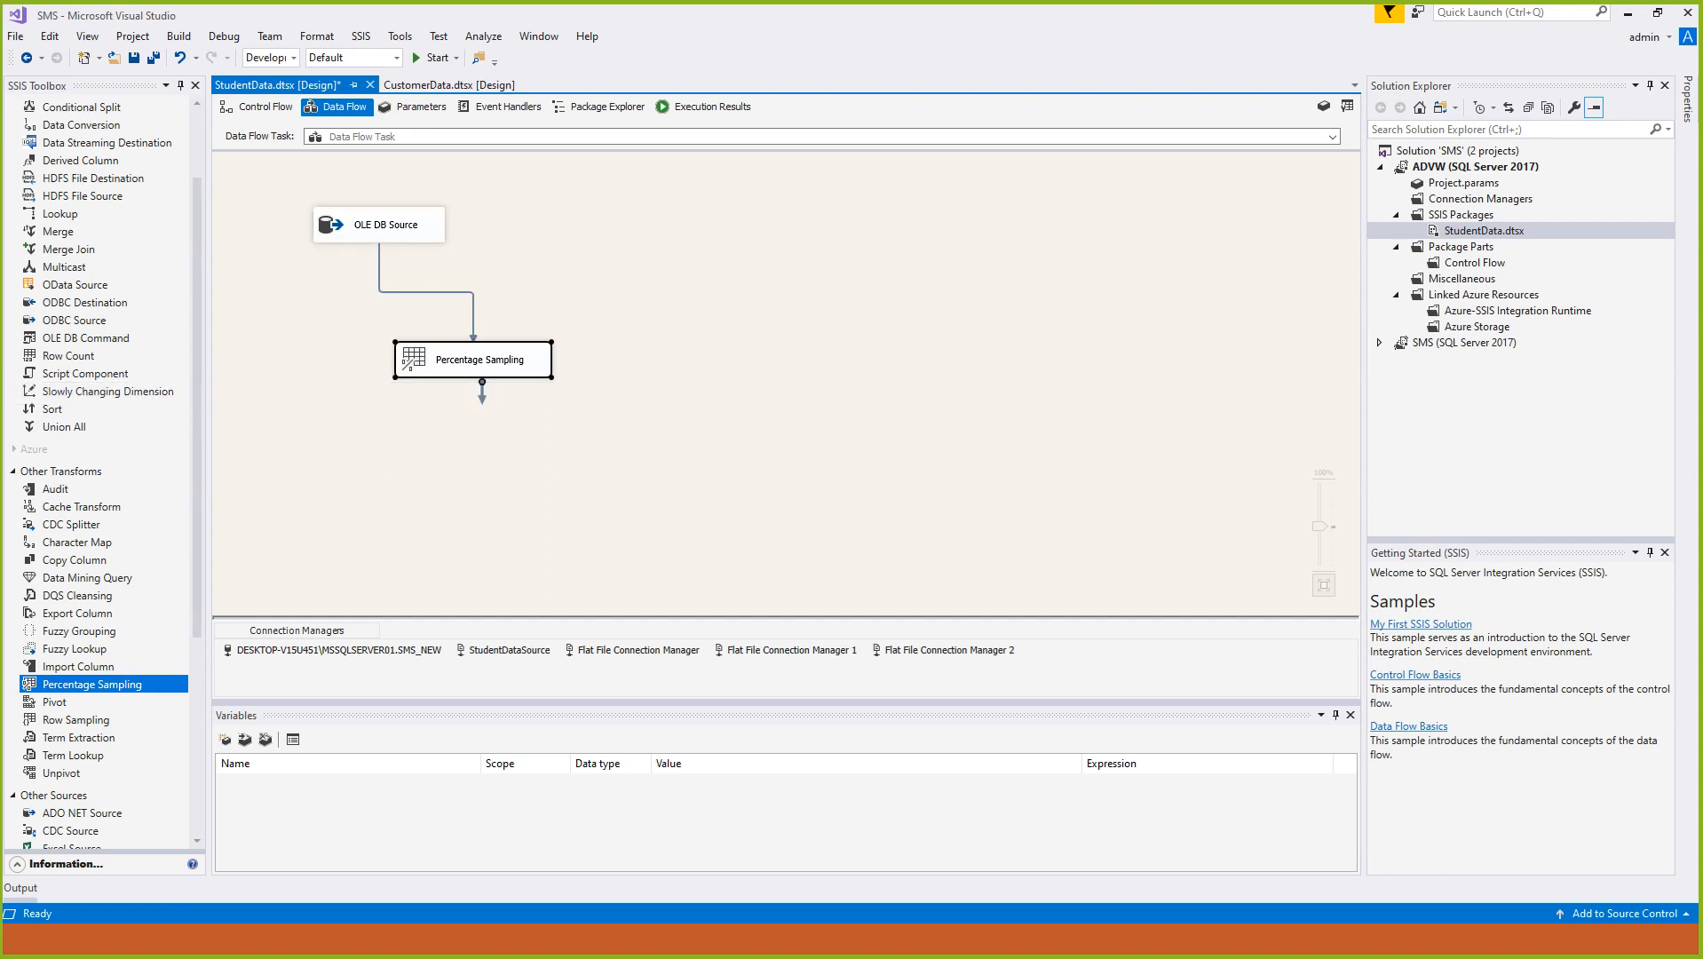
{"action": "double_click", "coordinate": [679, 414]}
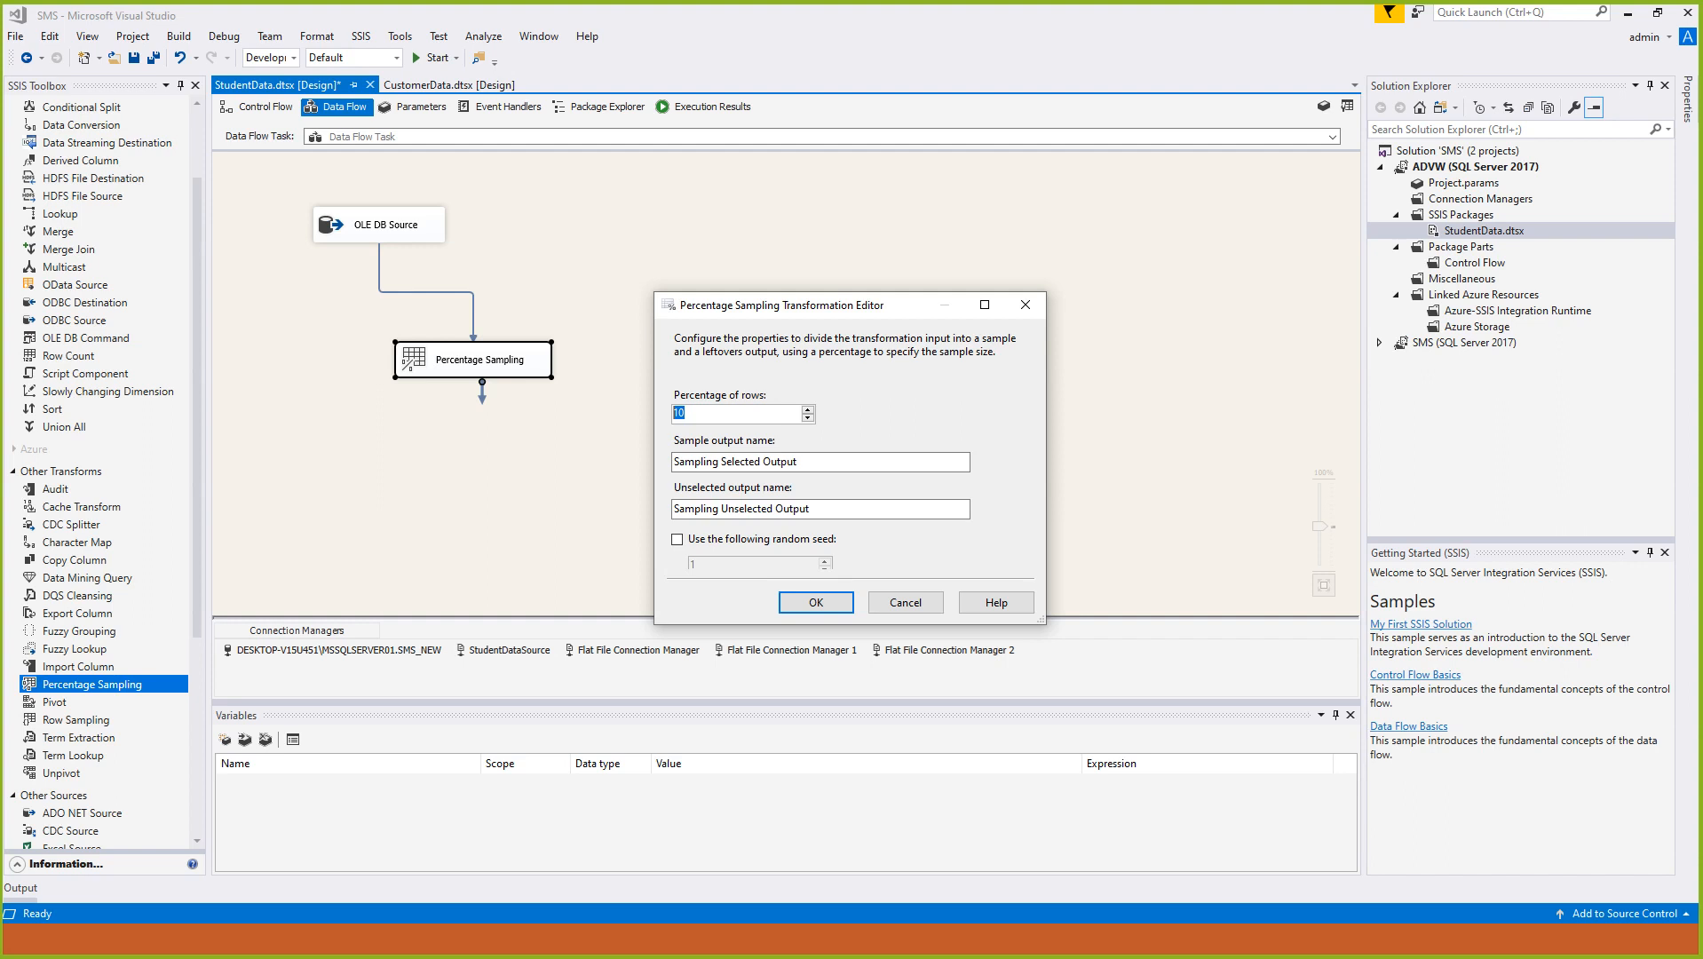
{"action": "key", "text": "Tab"}
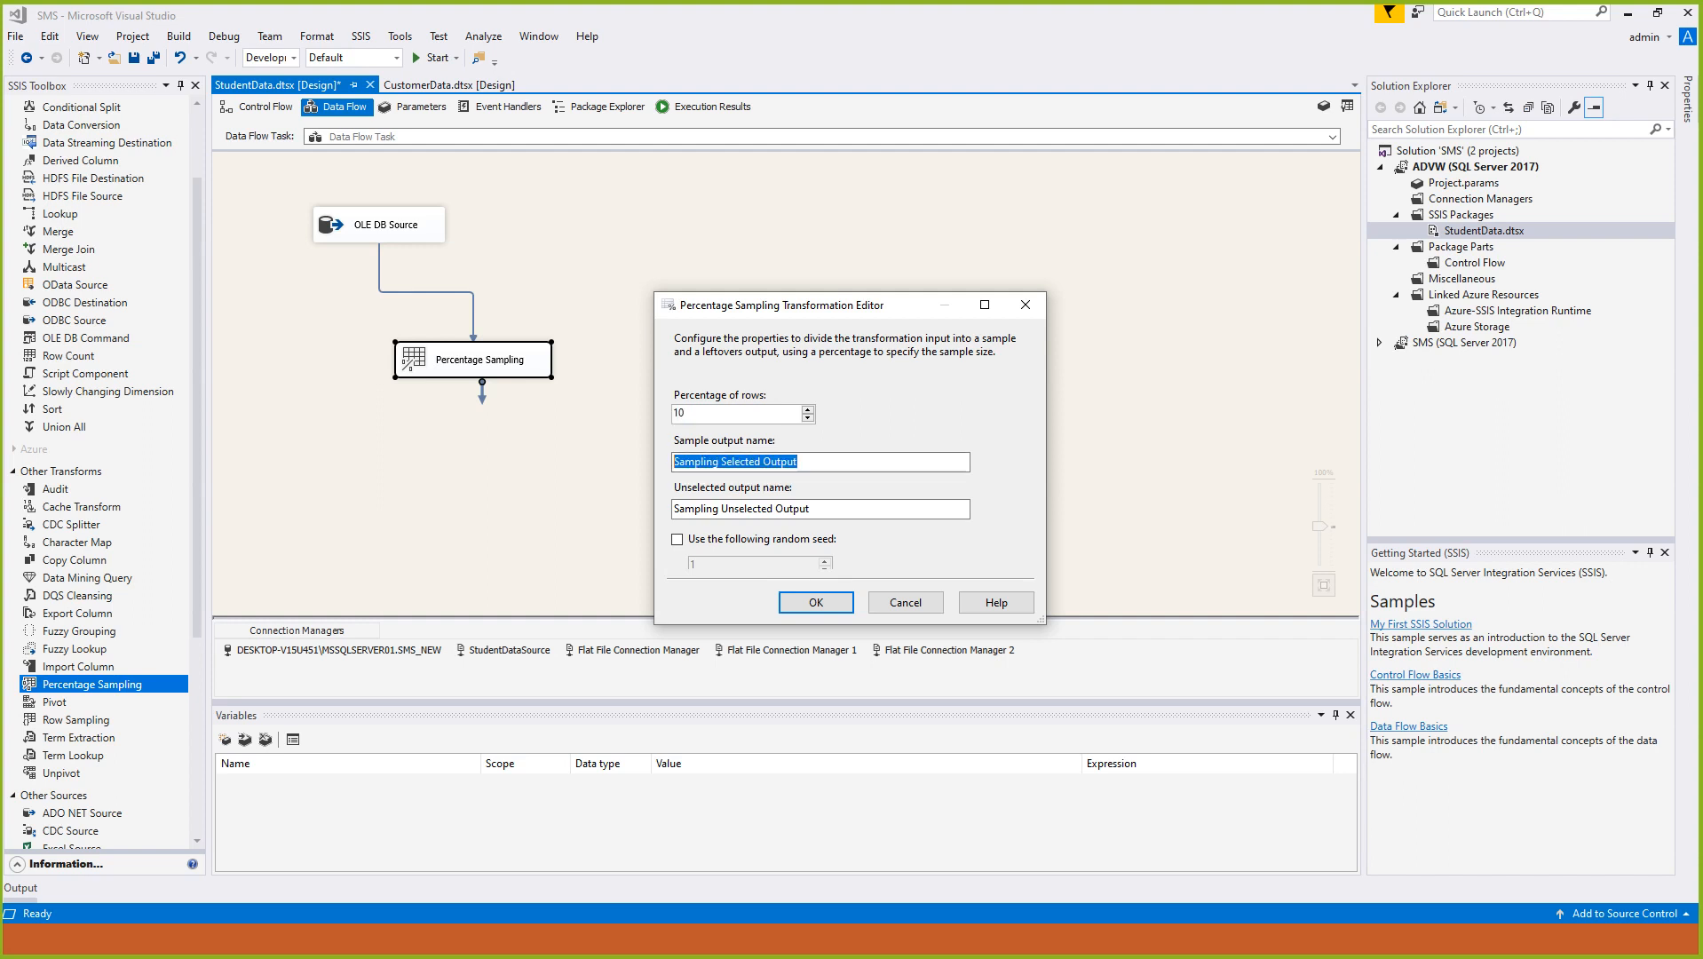
{"action": "type", "text": "Selected"}
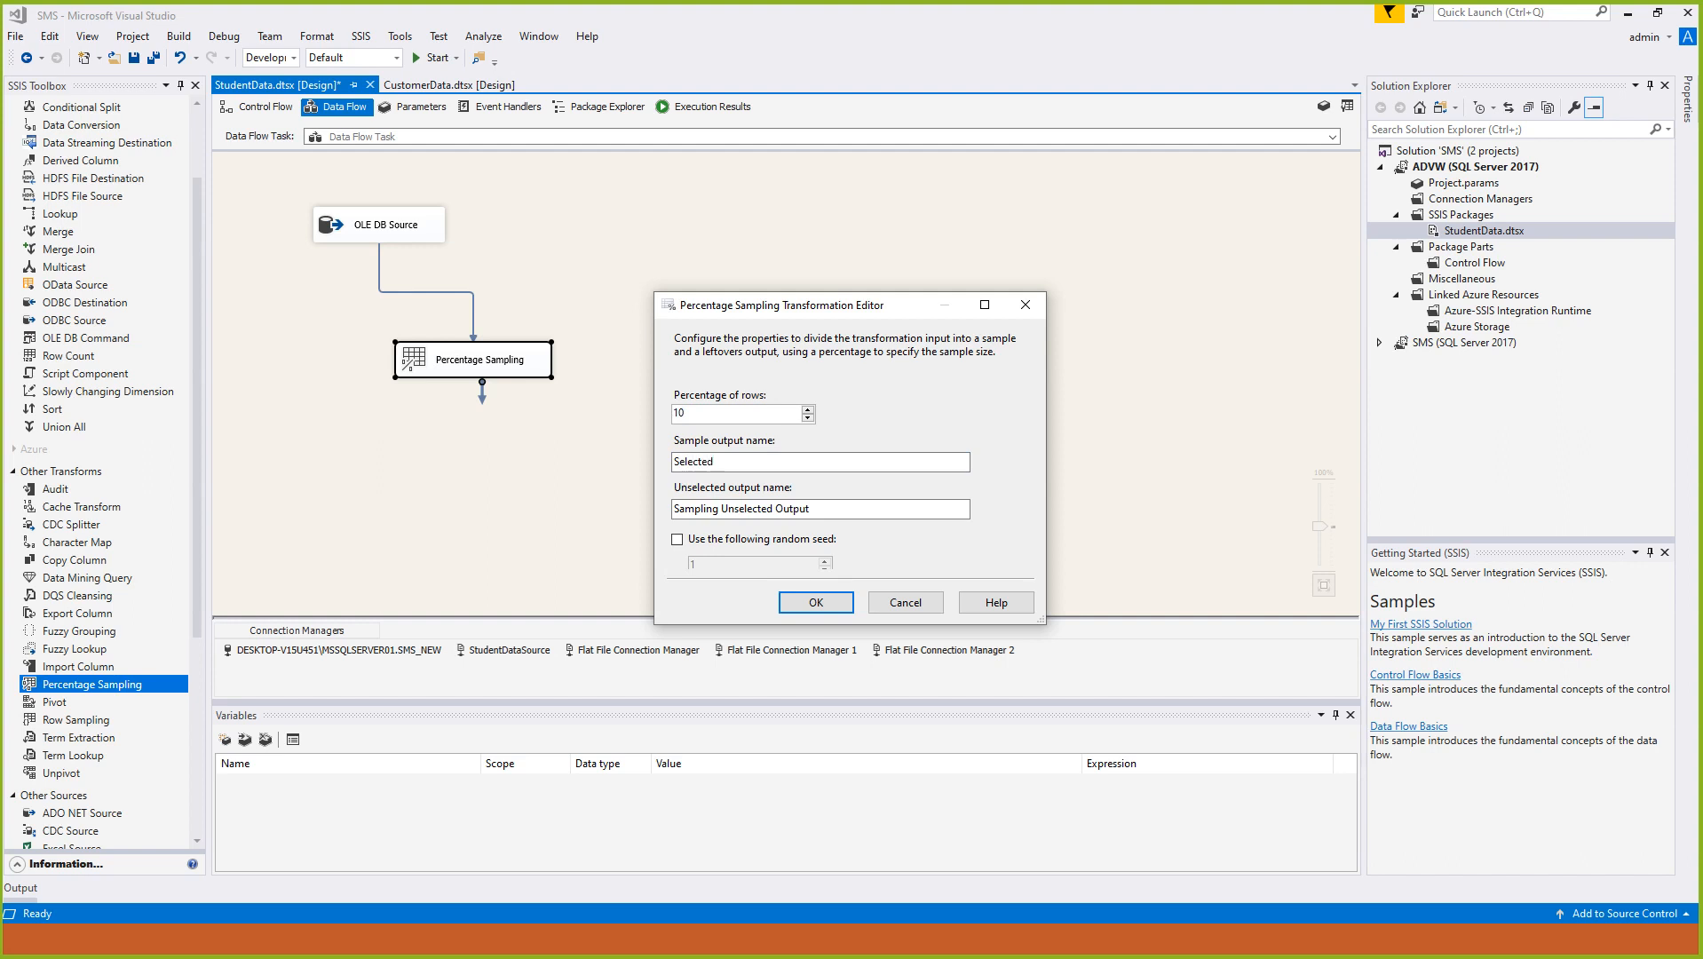
{"action": "key", "text": "shift+Tab"}
{"action": "type", "text": "5"}
{"action": "key", "text": "Tab"}
{"action": "key", "text": "Tab"}
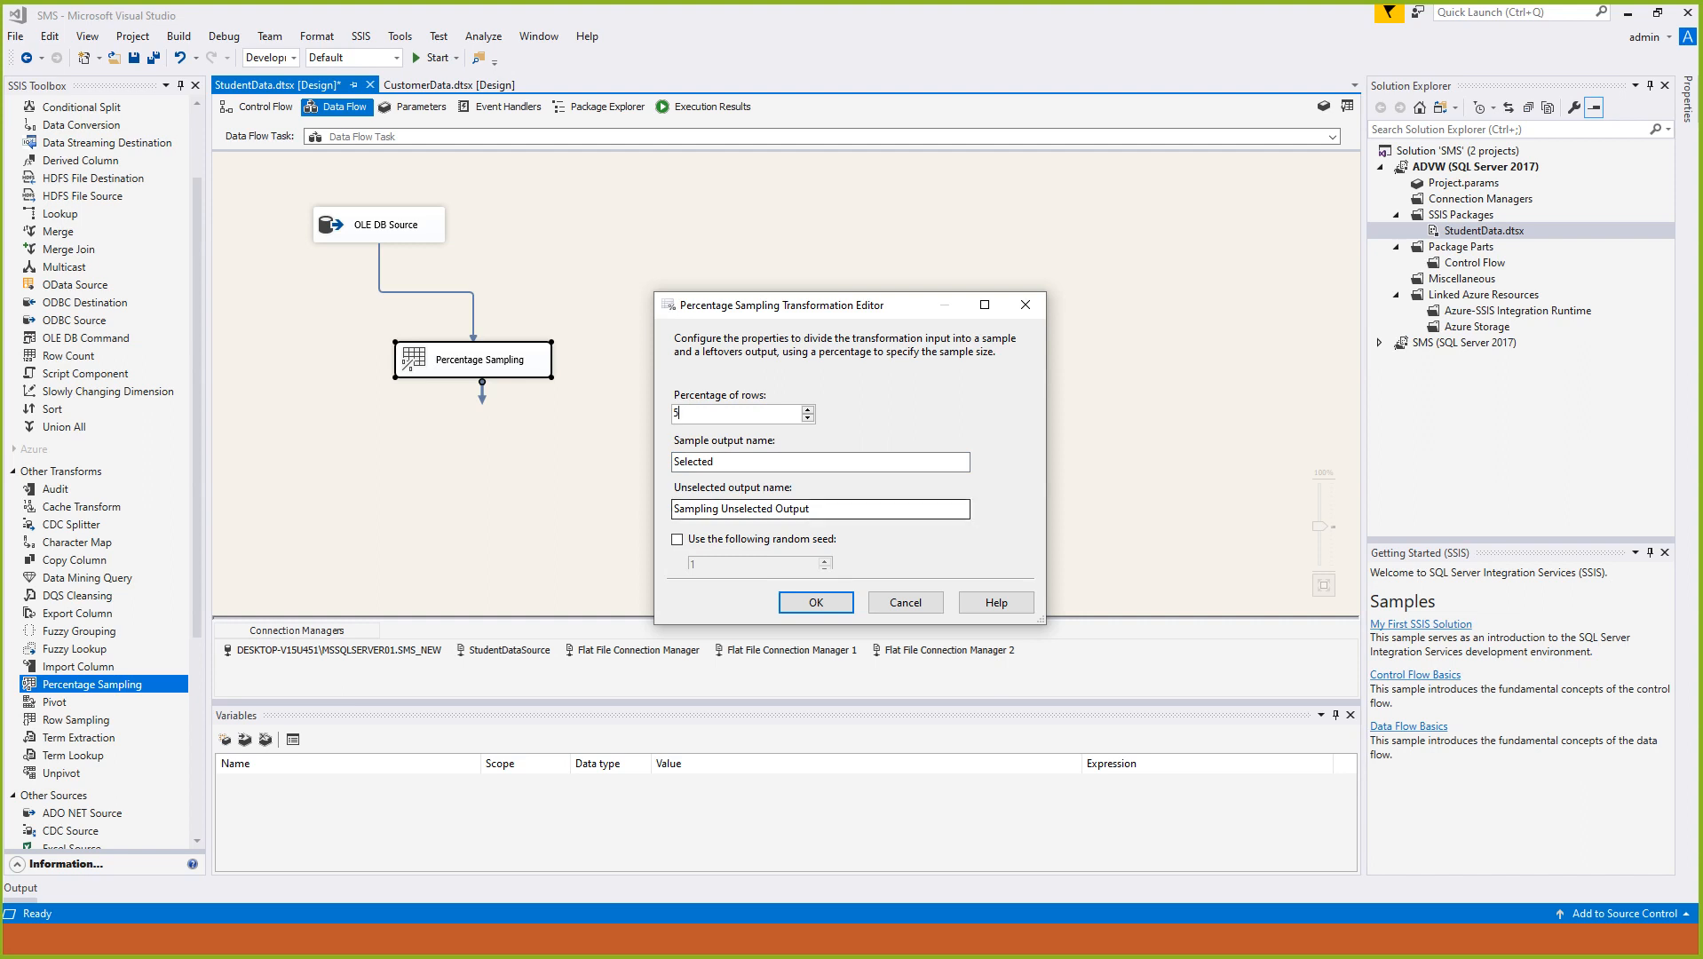
{"action": "type", "text": "Unselected"}
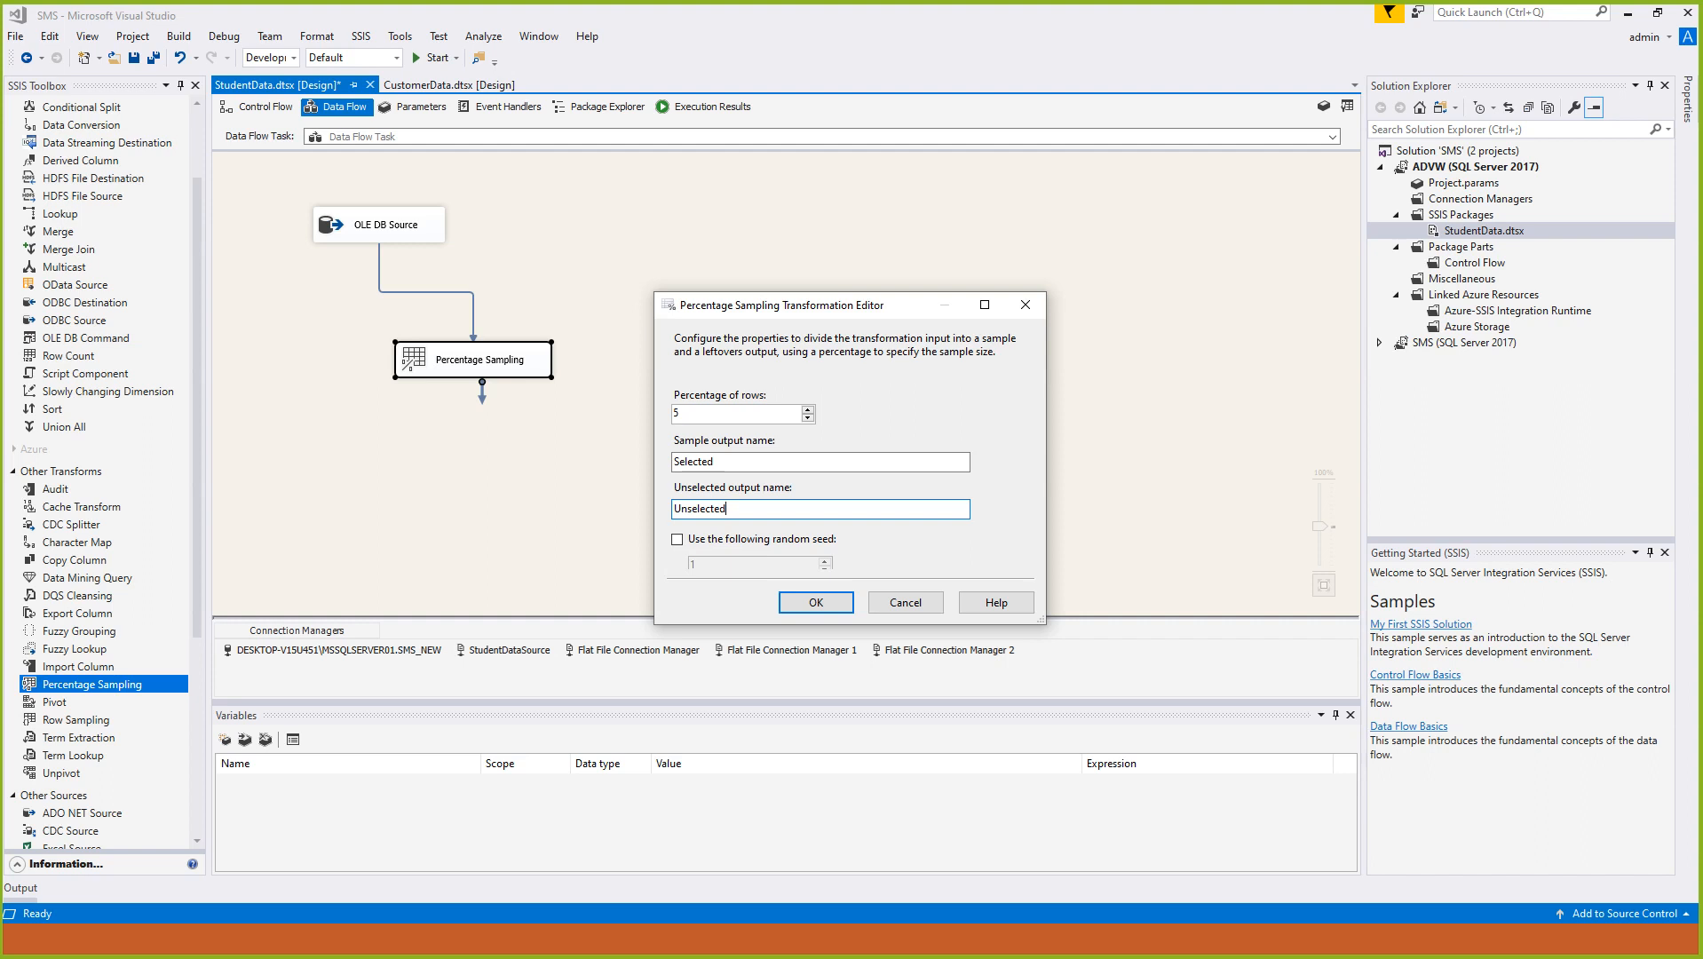
{"action": "key", "text": "Return"}
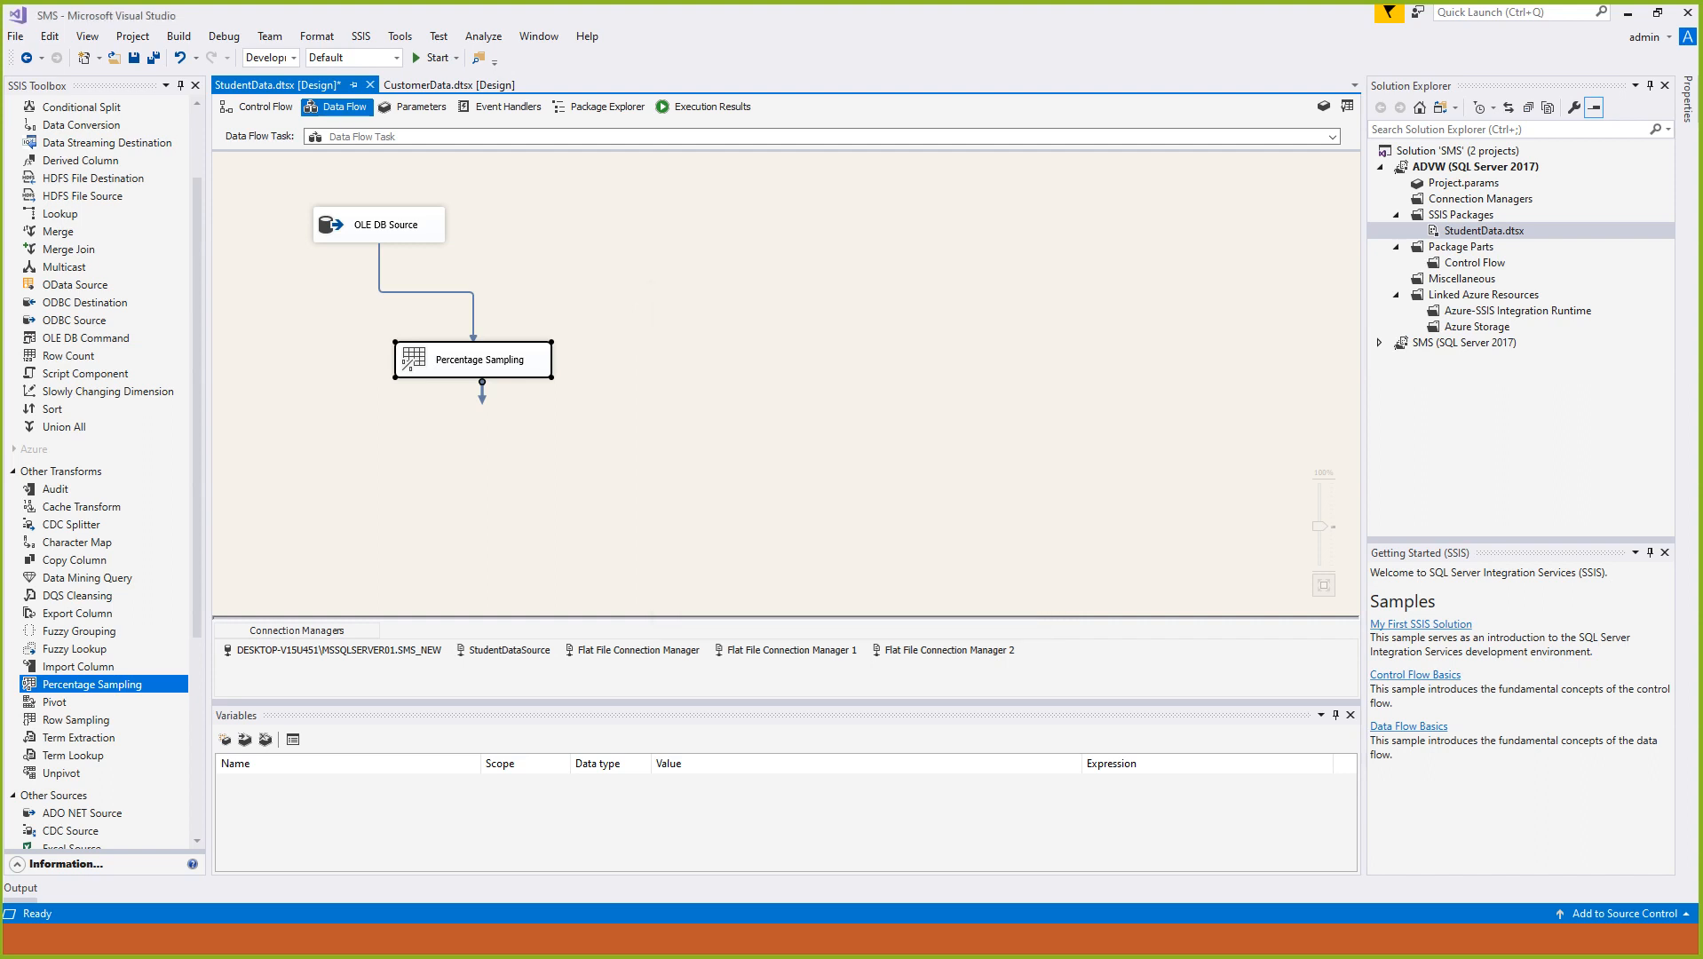
Add a Union All transformation below Percentage Sampling and connect the Selected output to it.
{"action": "left_click", "coordinate": [64, 427]}
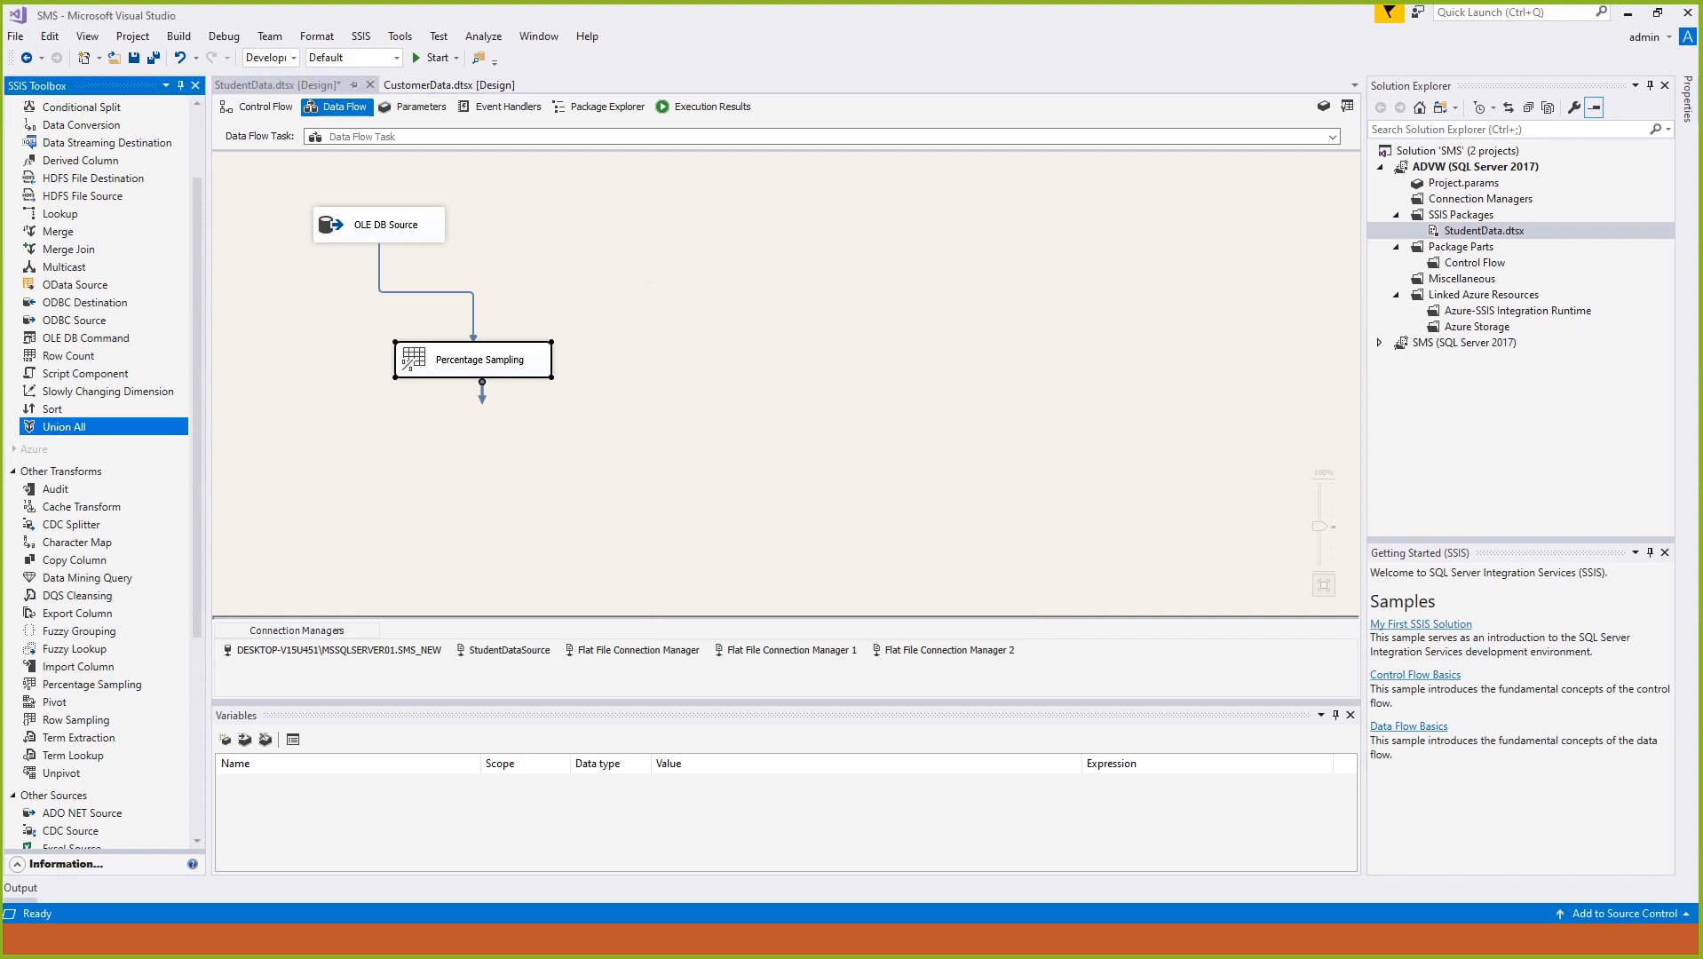
{"action": "left_click_drag", "start_coordinate": [64, 427], "coordinate": [388, 468]}
{"action": "left_click", "coordinate": [475, 361]}
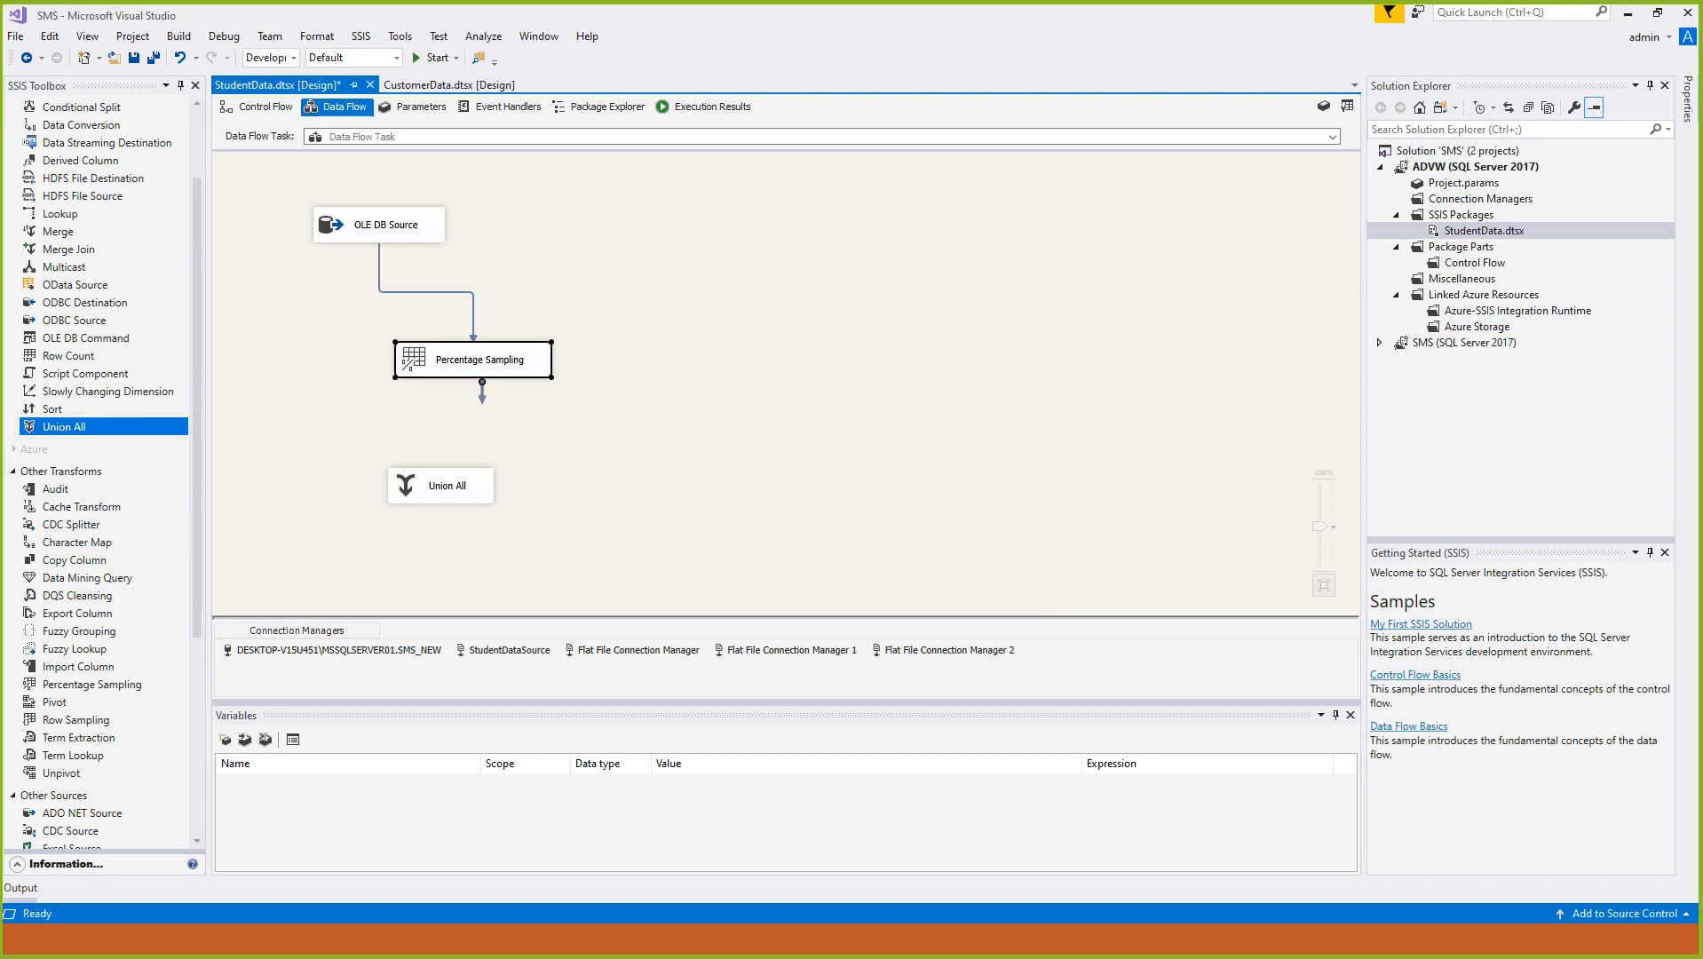
{"action": "left_click_drag", "start_coordinate": [482, 392], "coordinate": [444, 483]}
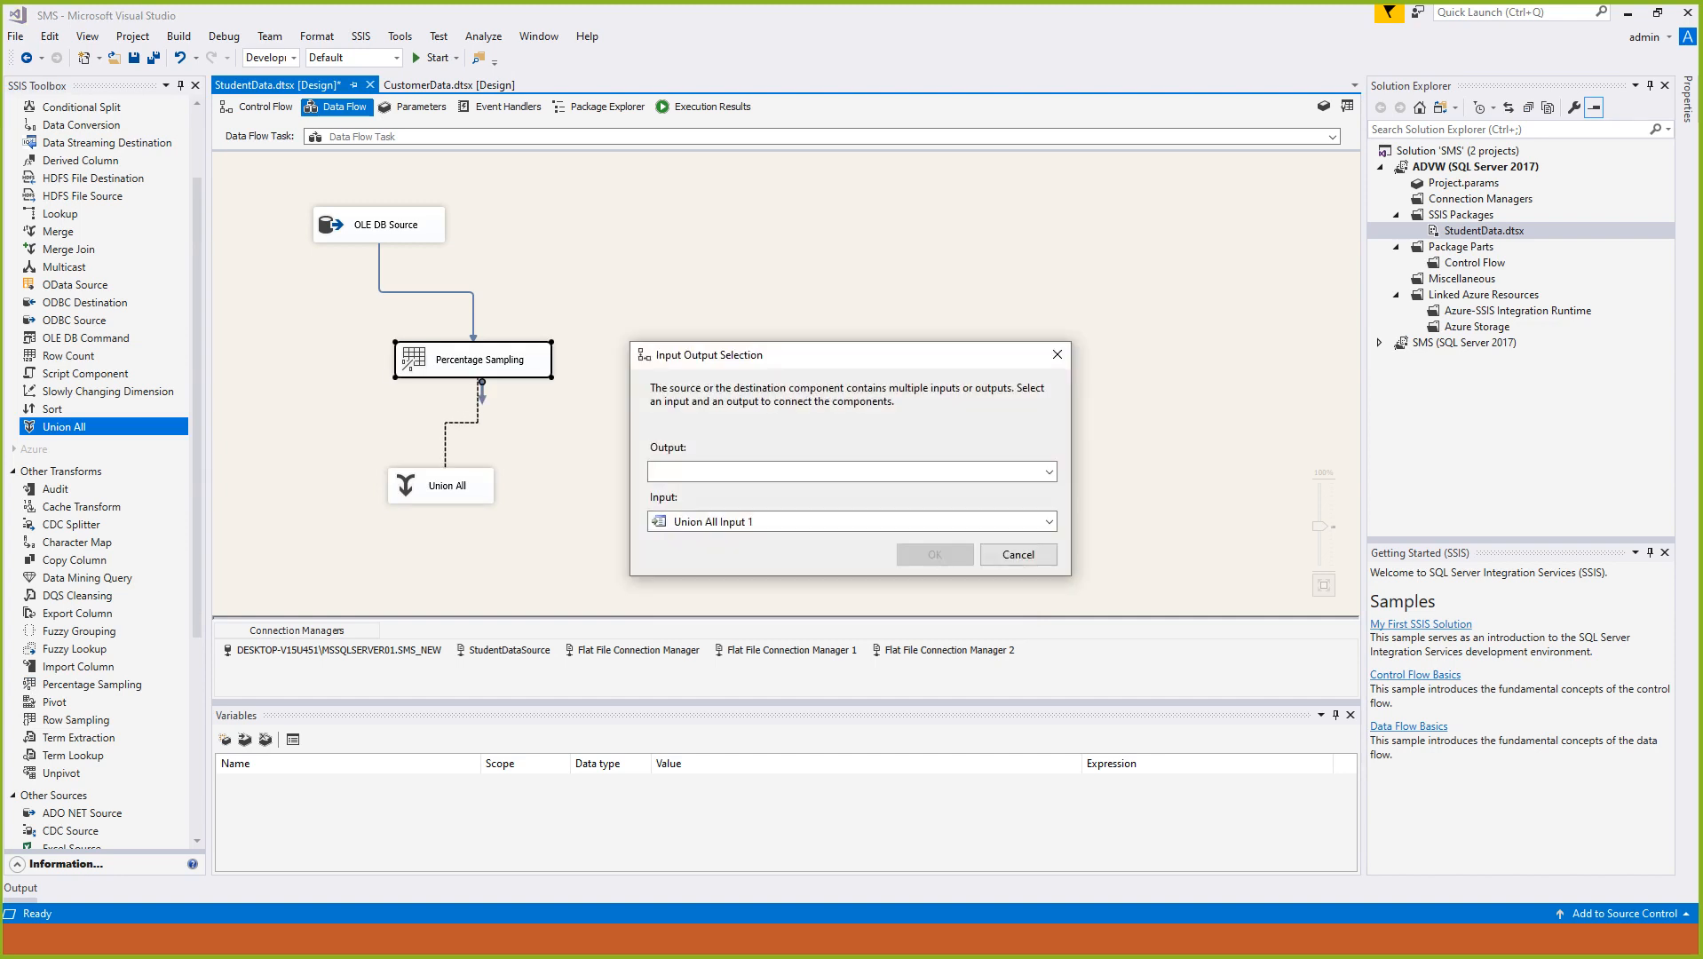
{"action": "left_click", "coordinate": [853, 472]}
{"action": "left_click", "coordinate": [799, 488]}
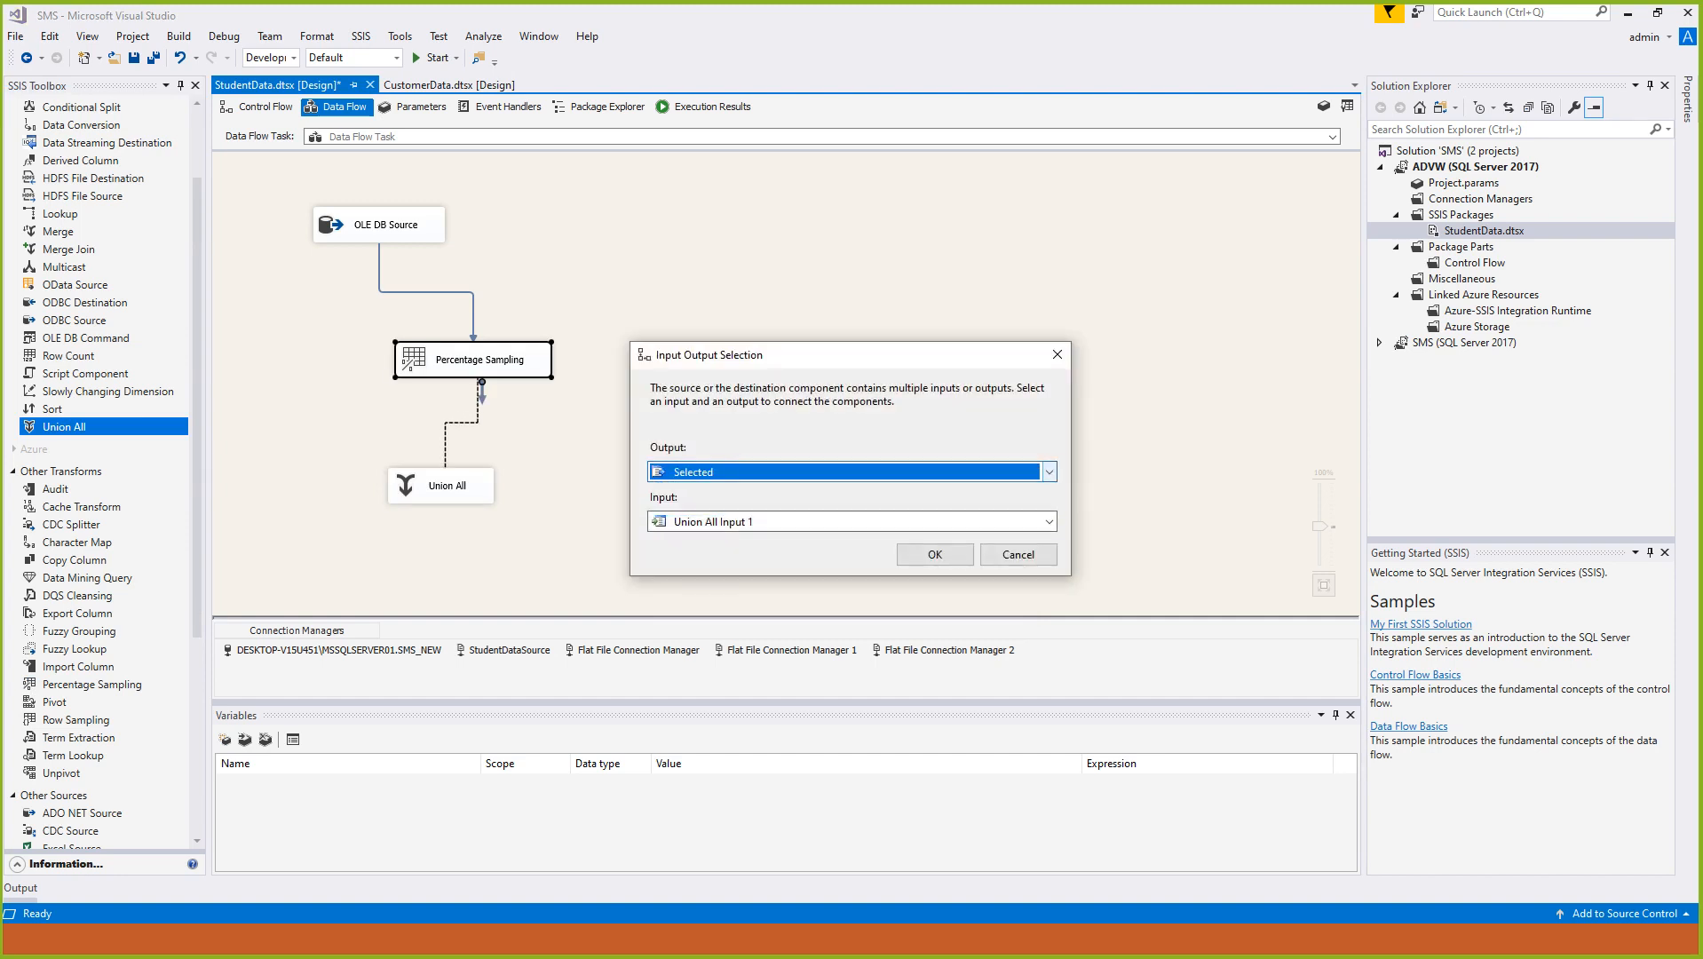
{"action": "left_click", "coordinate": [935, 555]}
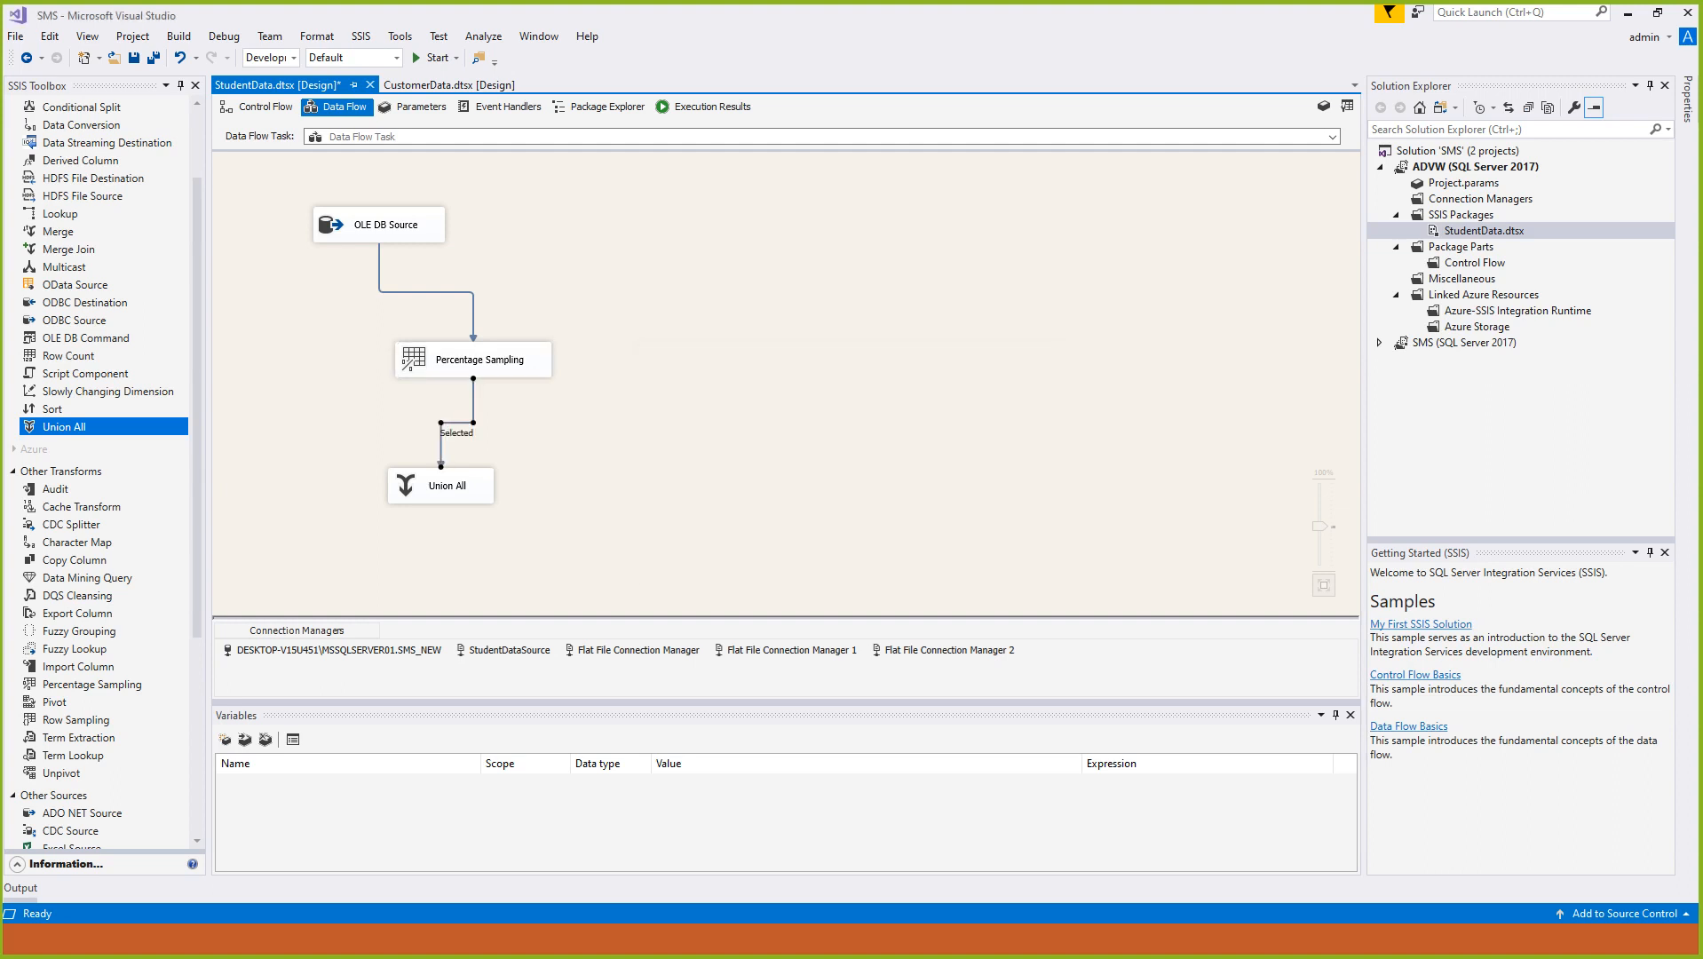
Add a second Union All beside the first and connect the Unselected output of Percentage Sampling to it.
{"action": "left_click_drag", "start_coordinate": [64, 427], "coordinate": [609, 496]}
{"action": "left_click", "coordinate": [517, 362]}
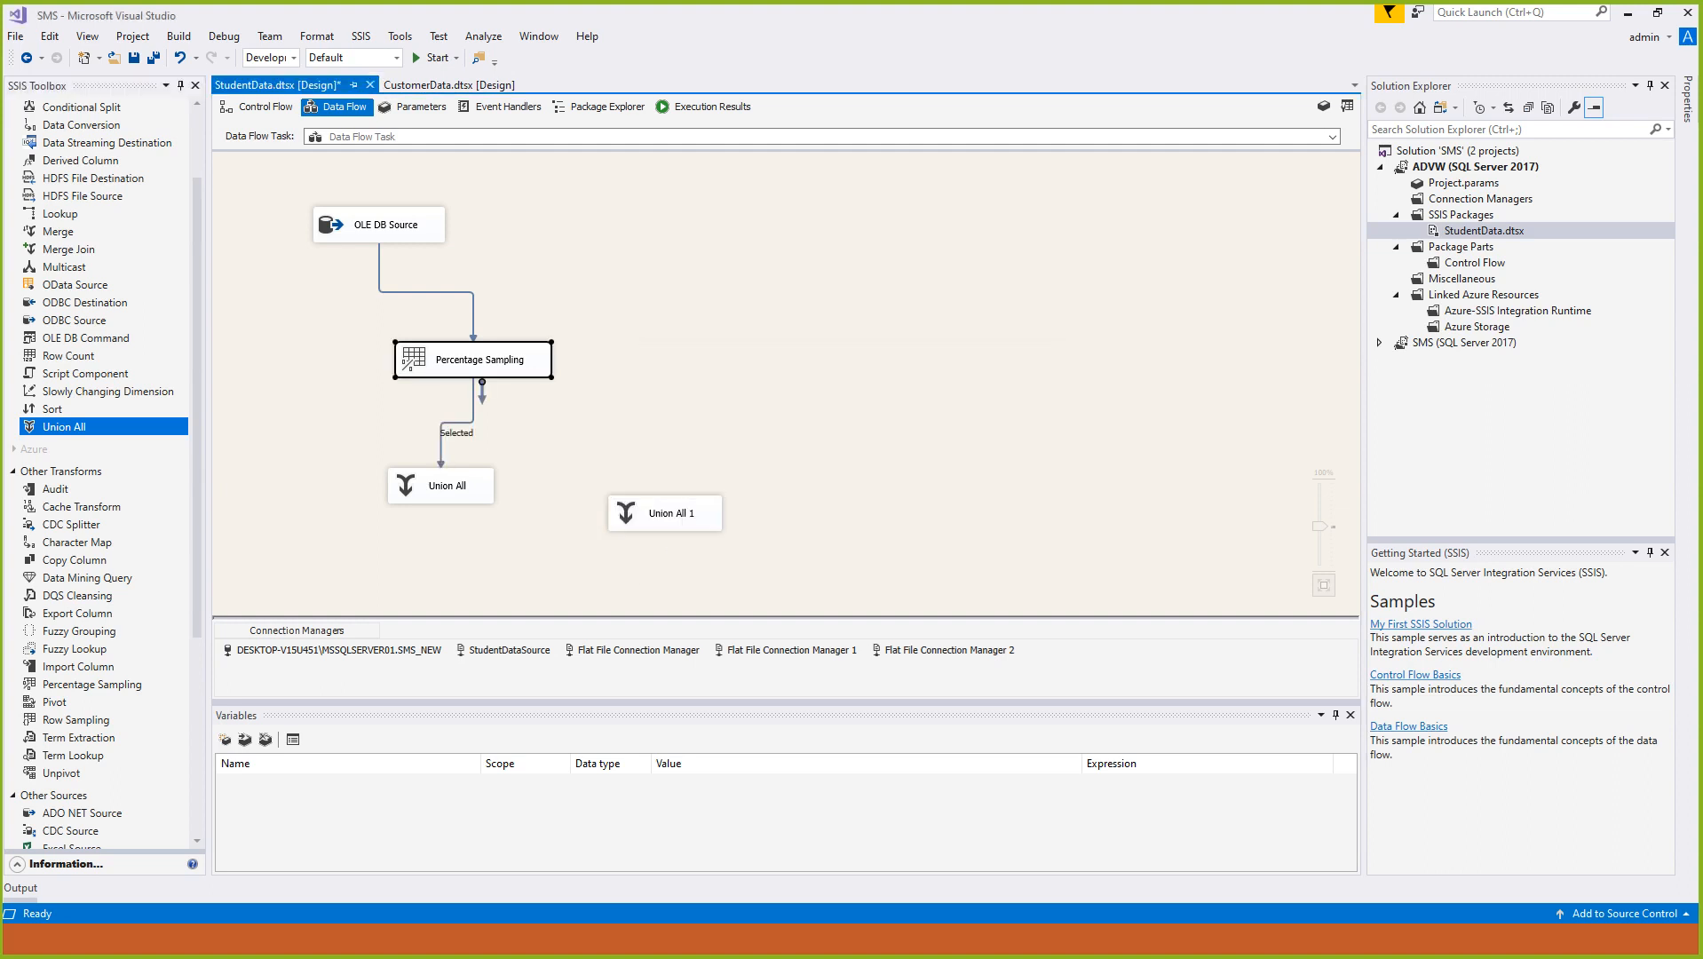
{"action": "left_click_drag", "start_coordinate": [482, 393], "coordinate": [665, 510]}
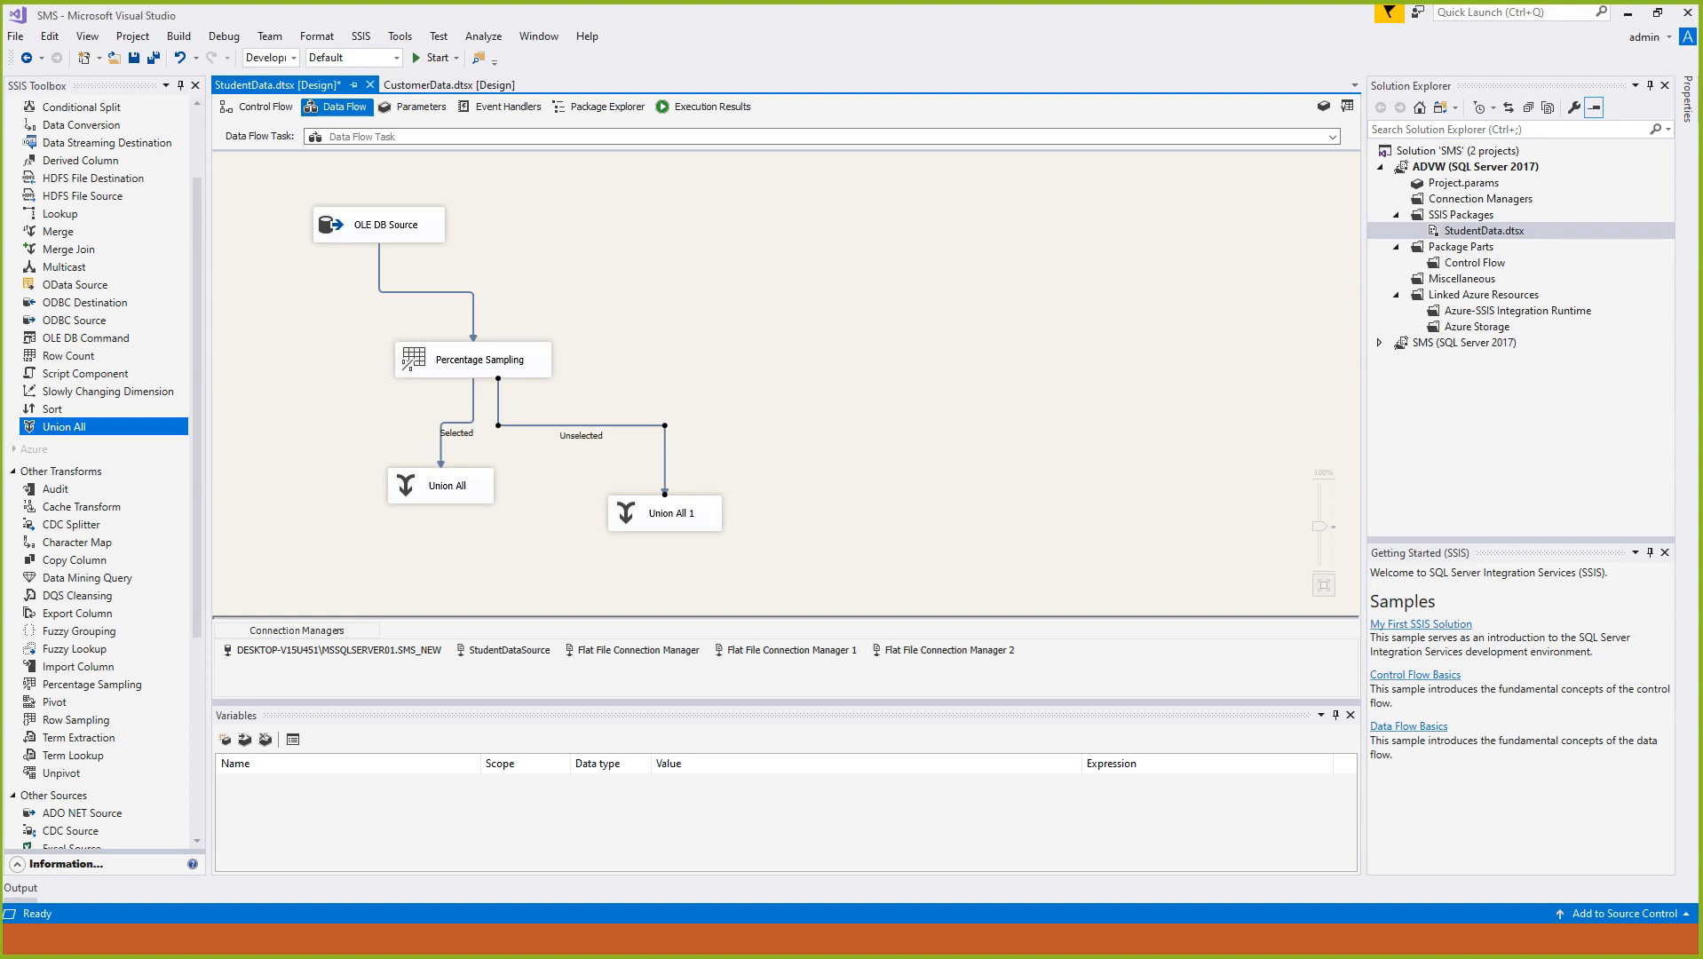
Enable a data viewer on the Selected path and run the package.
{"action": "right_click", "coordinate": [441, 440]}
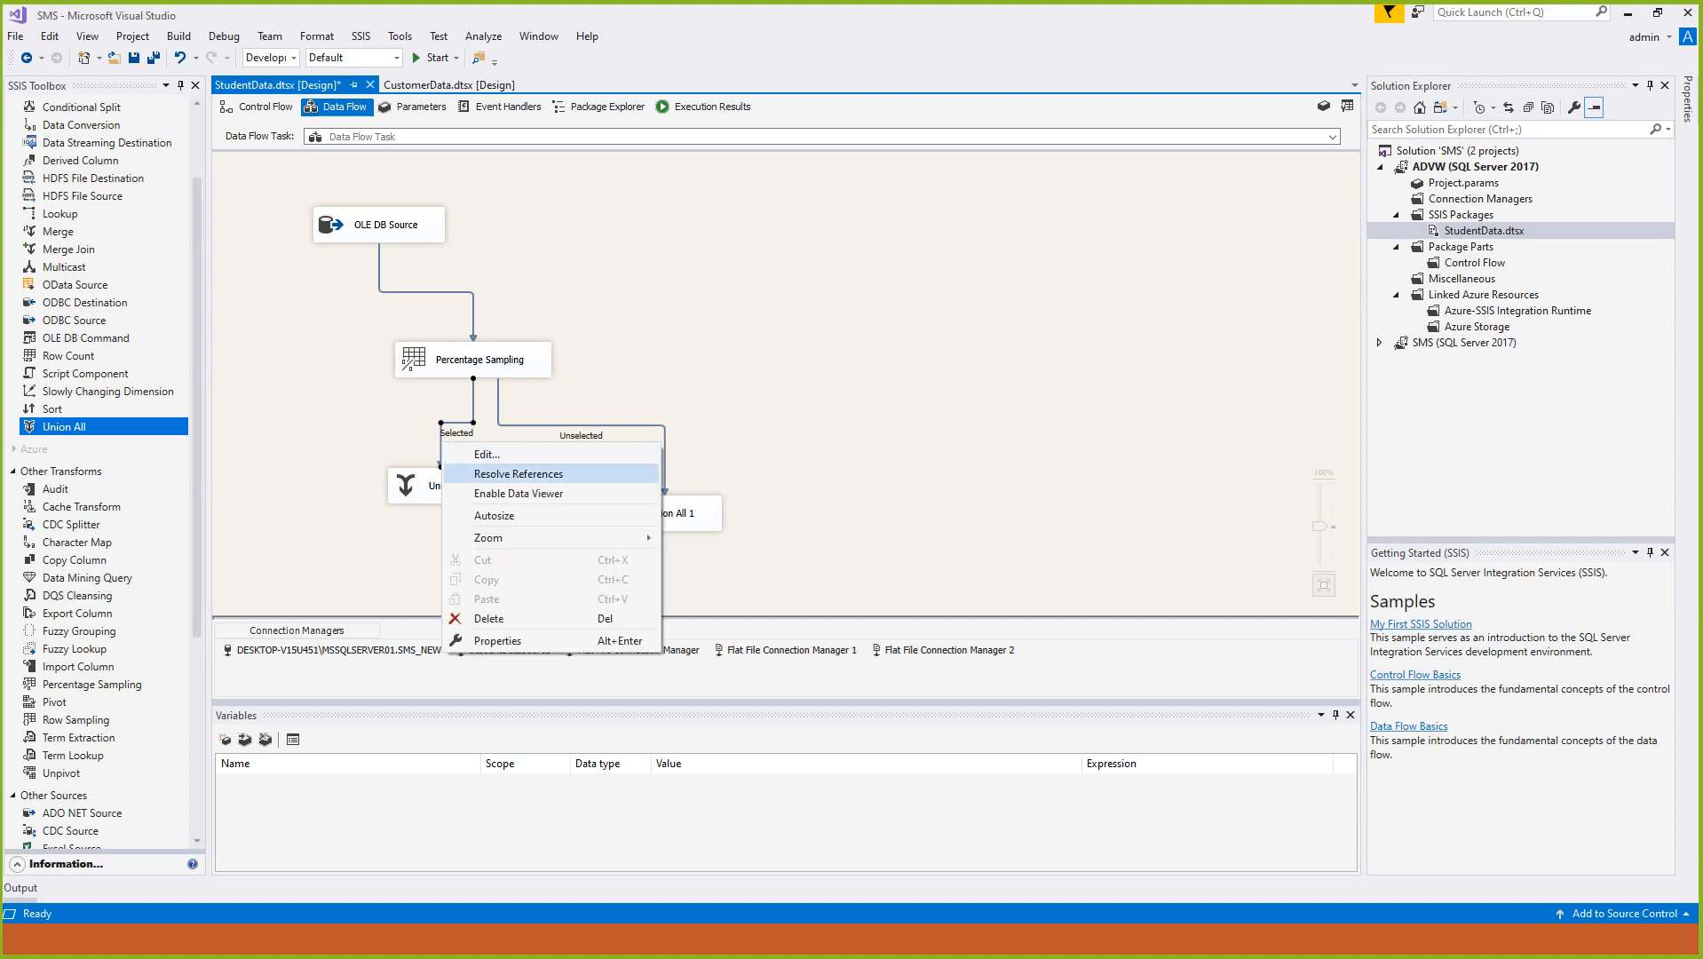
{"action": "left_click", "coordinate": [484, 493]}
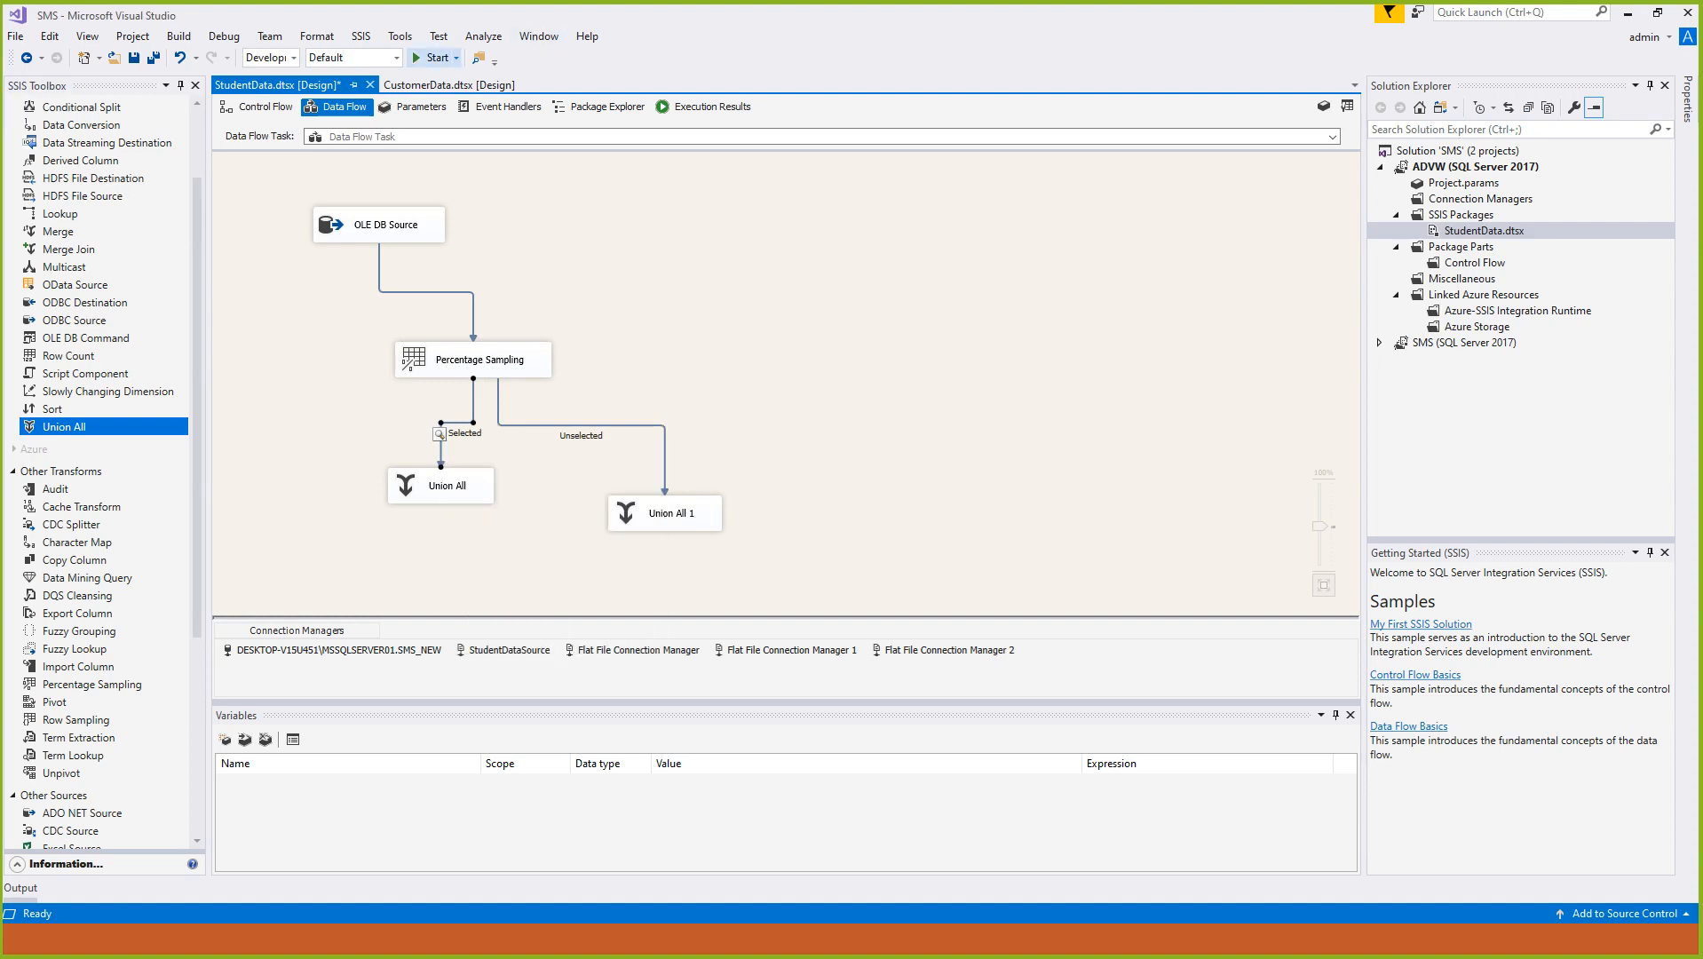
{"action": "left_click", "coordinate": [424, 59]}
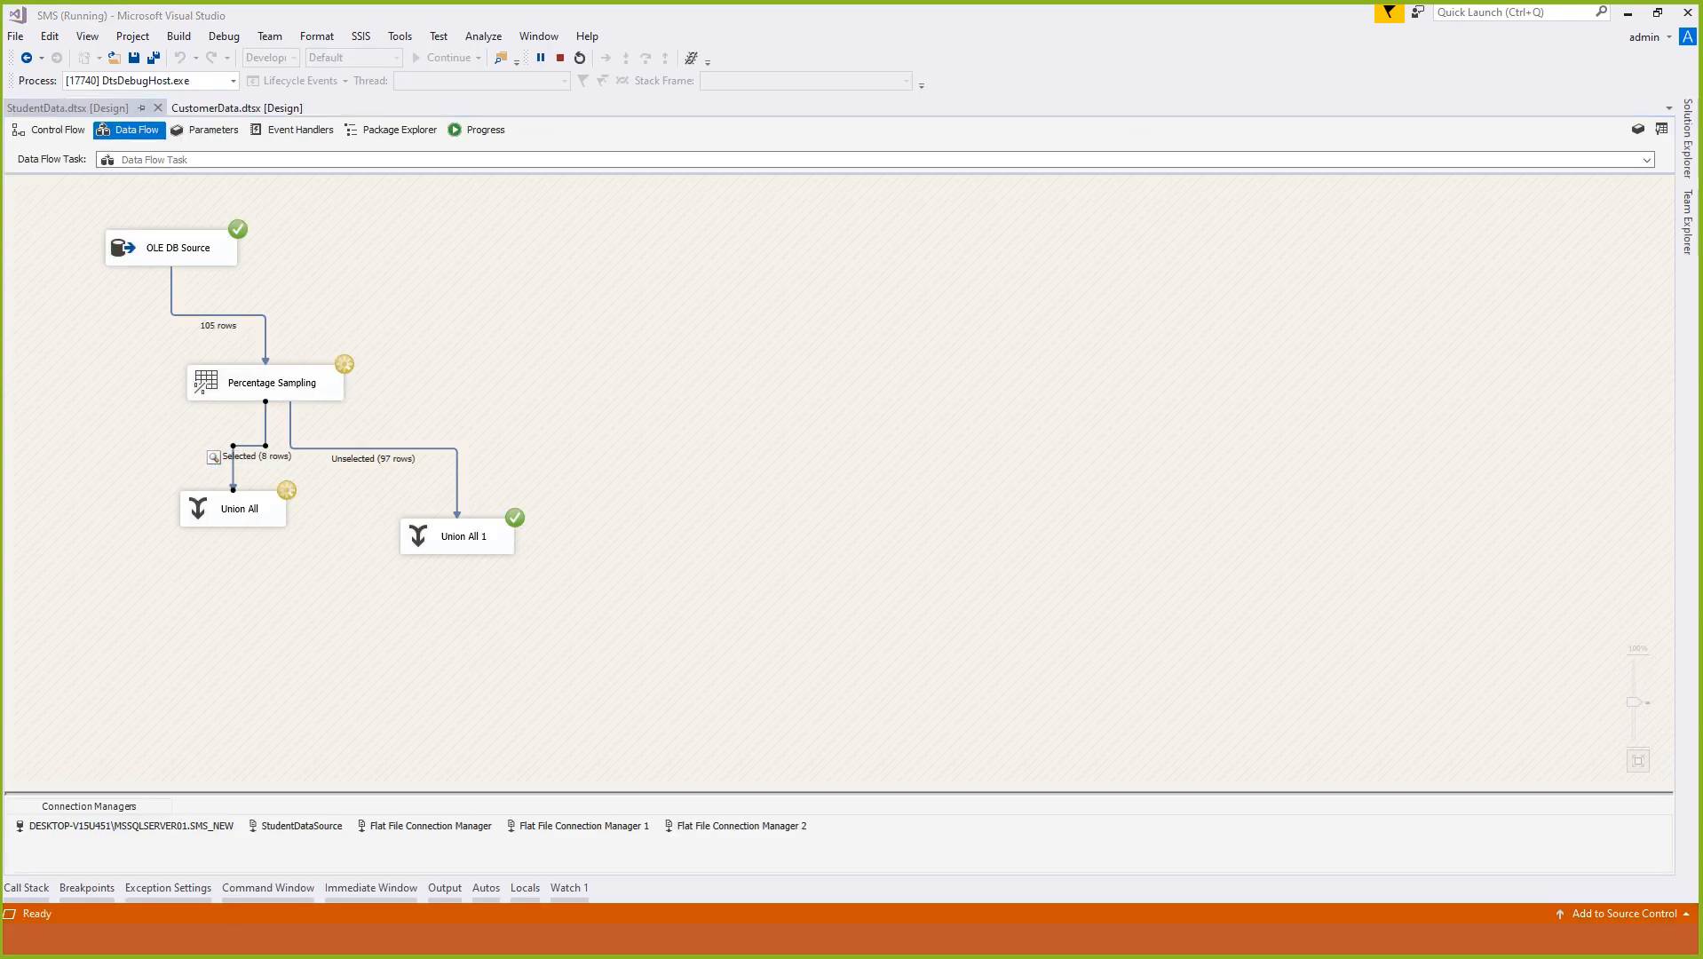
Examine the sampled student rows in the Selected data viewer, close the viewer and stop debugging.
{"action": "left_click_drag", "start_coordinate": [3, 404], "coordinate": [858, 267]}
{"action": "left_click", "coordinate": [728, 462]}
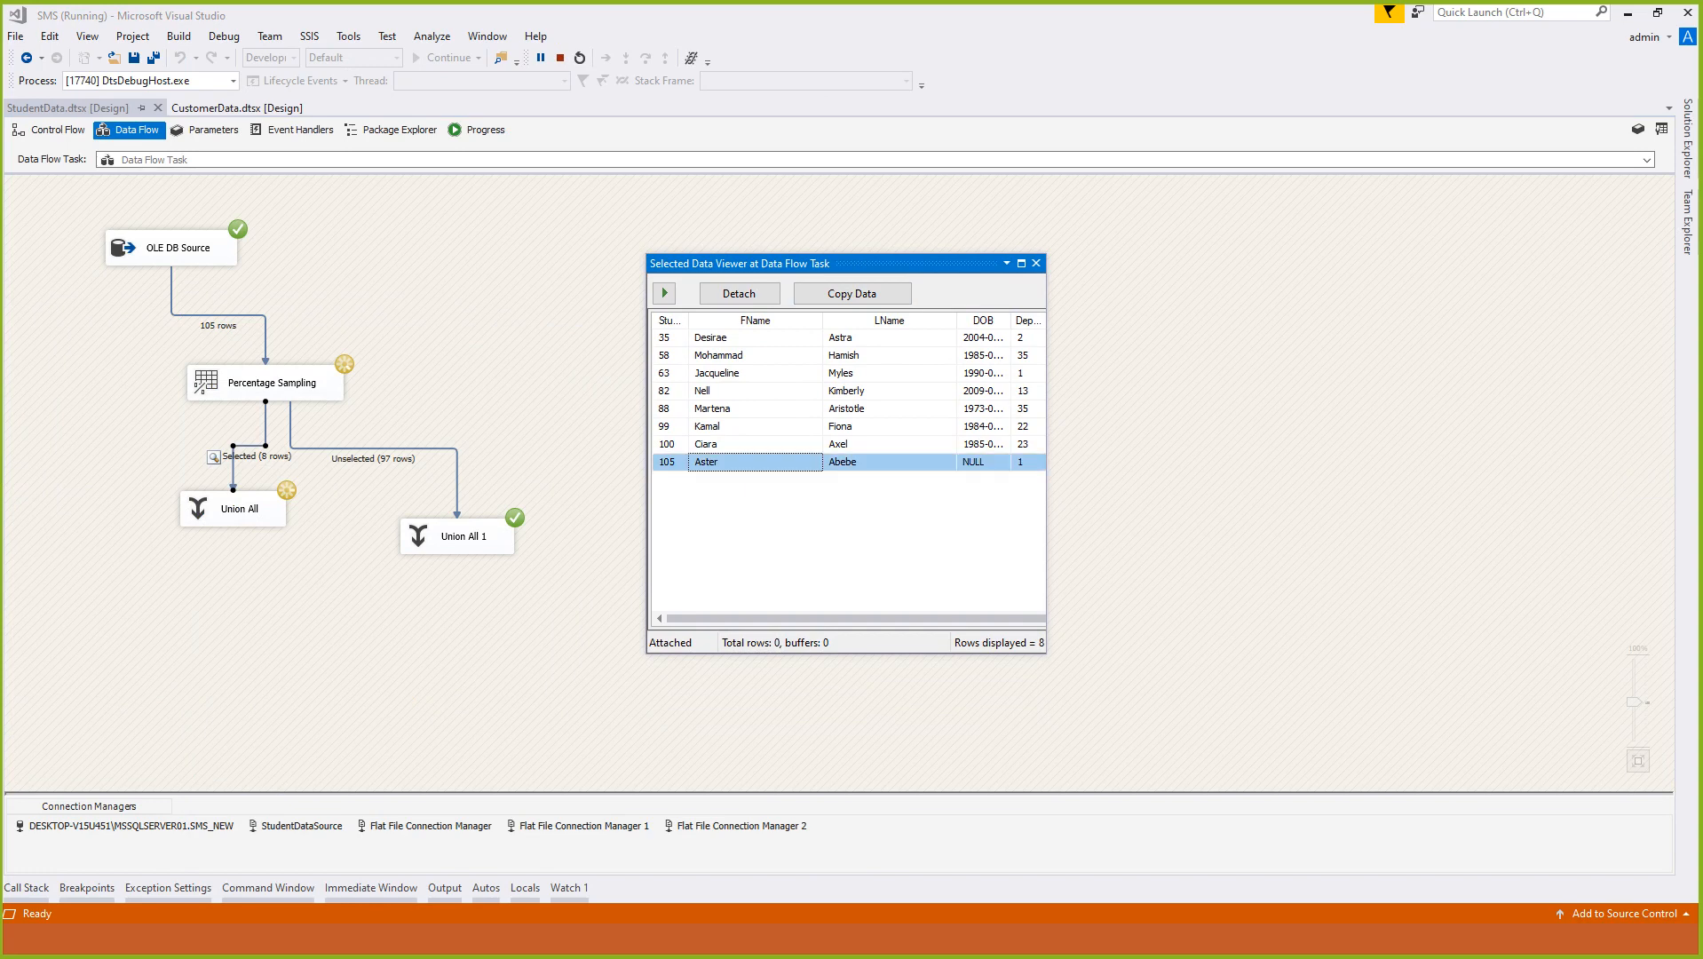
{"action": "left_click", "coordinate": [729, 444]}
{"action": "left_click", "coordinate": [728, 426]}
{"action": "left_click", "coordinate": [728, 409]}
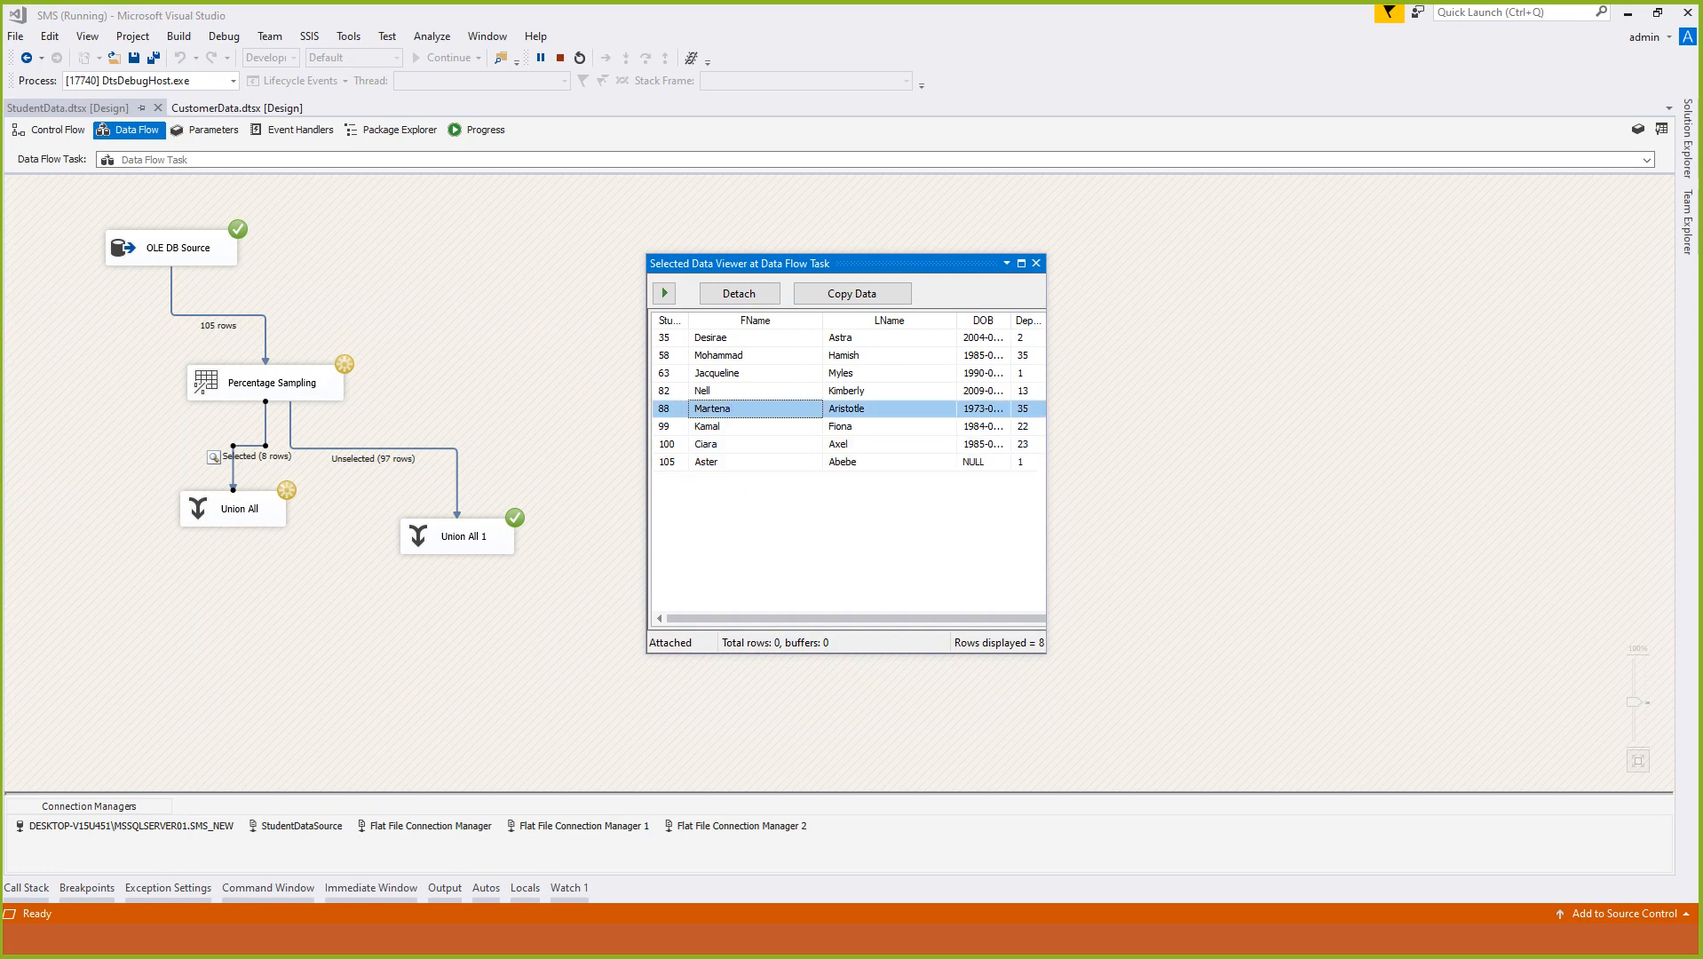
{"action": "left_click", "coordinate": [728, 391]}
{"action": "left_click", "coordinate": [728, 373]}
{"action": "left_click_drag", "start_coordinate": [728, 355], "coordinate": [728, 340]}
{"action": "left_click", "coordinate": [728, 337]}
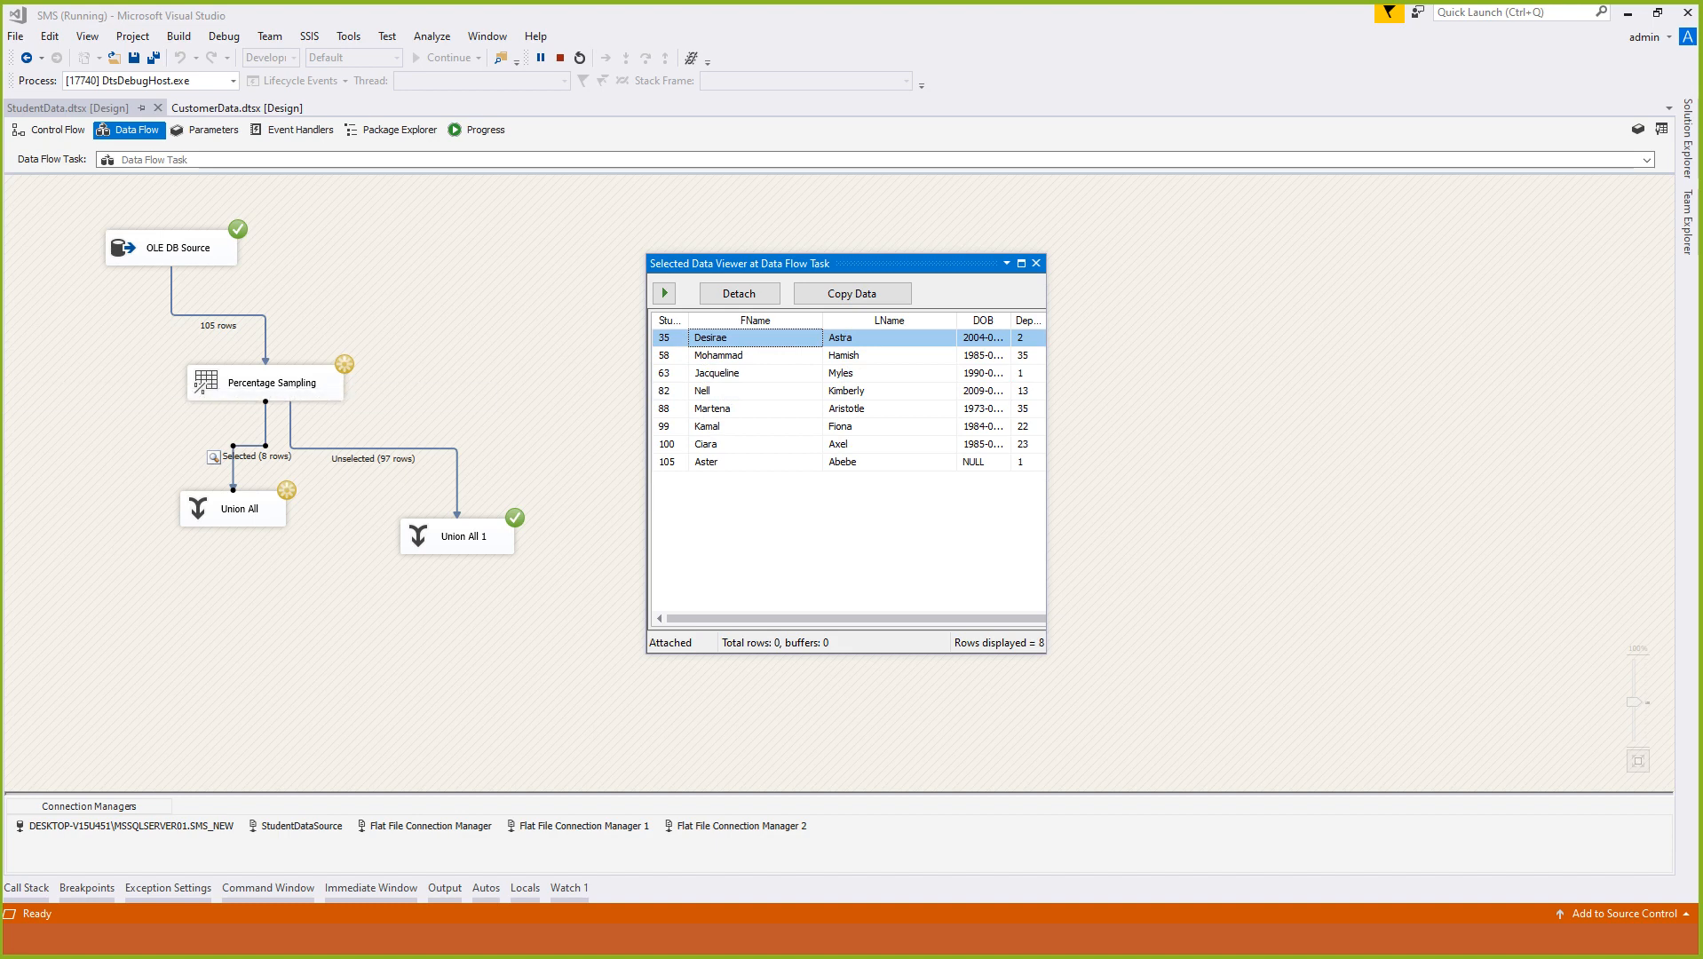
{"action": "left_click", "coordinate": [1037, 263]}
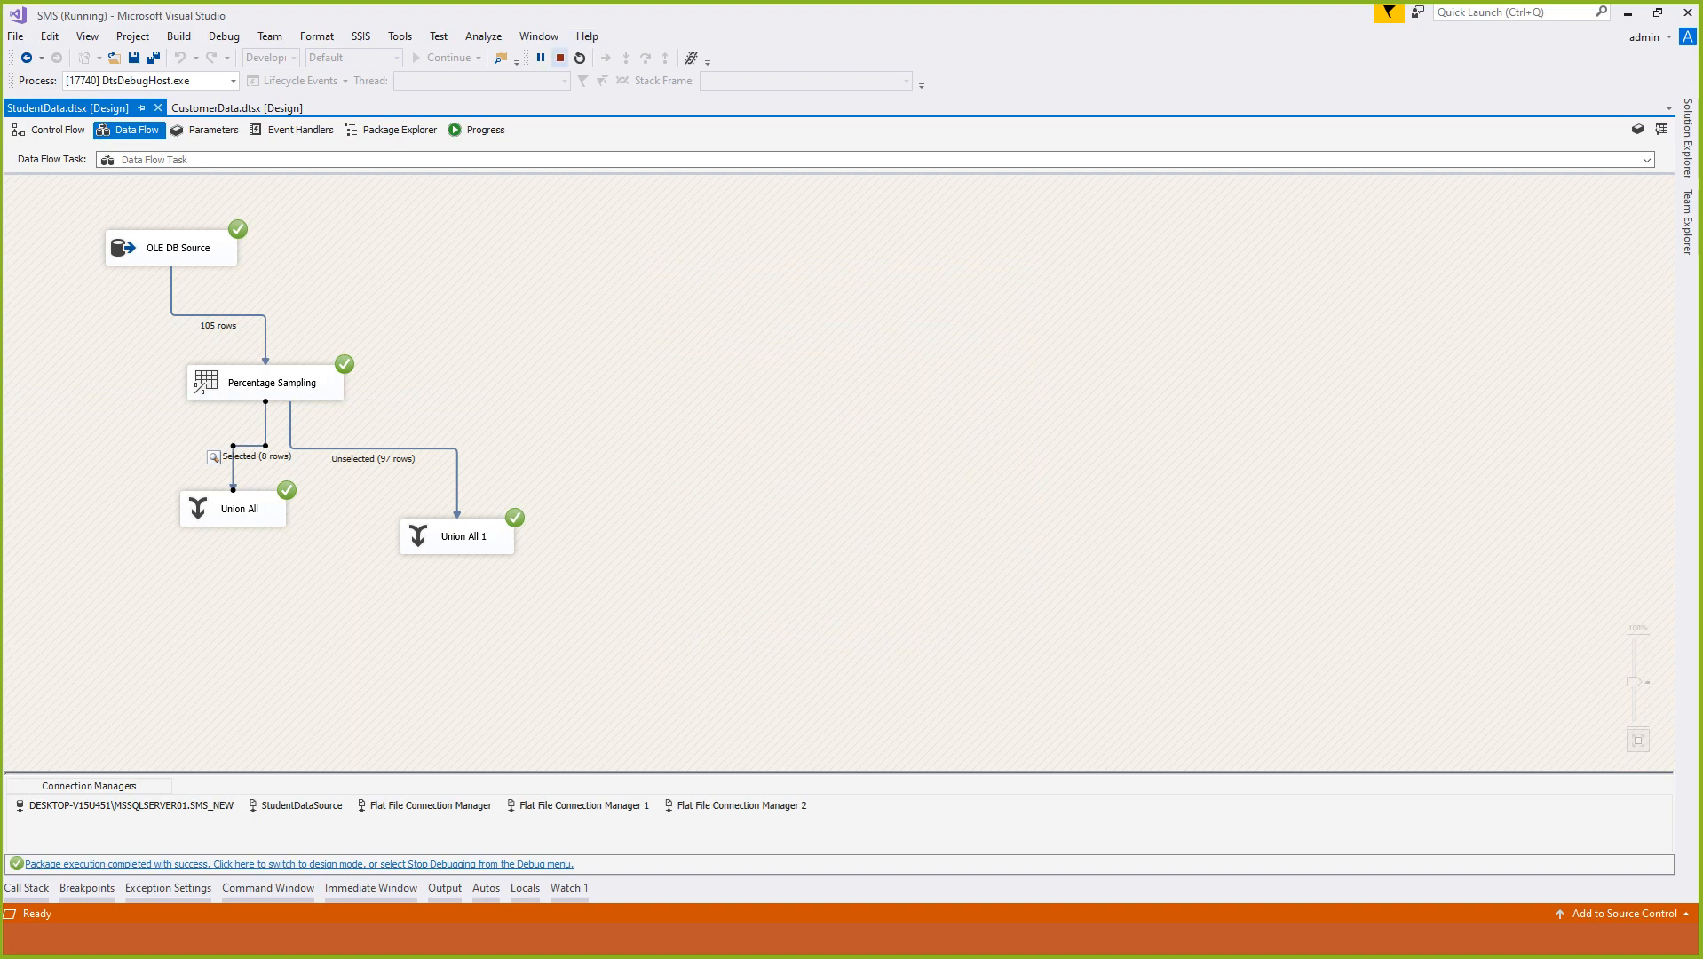
{"action": "left_click", "coordinate": [561, 58]}
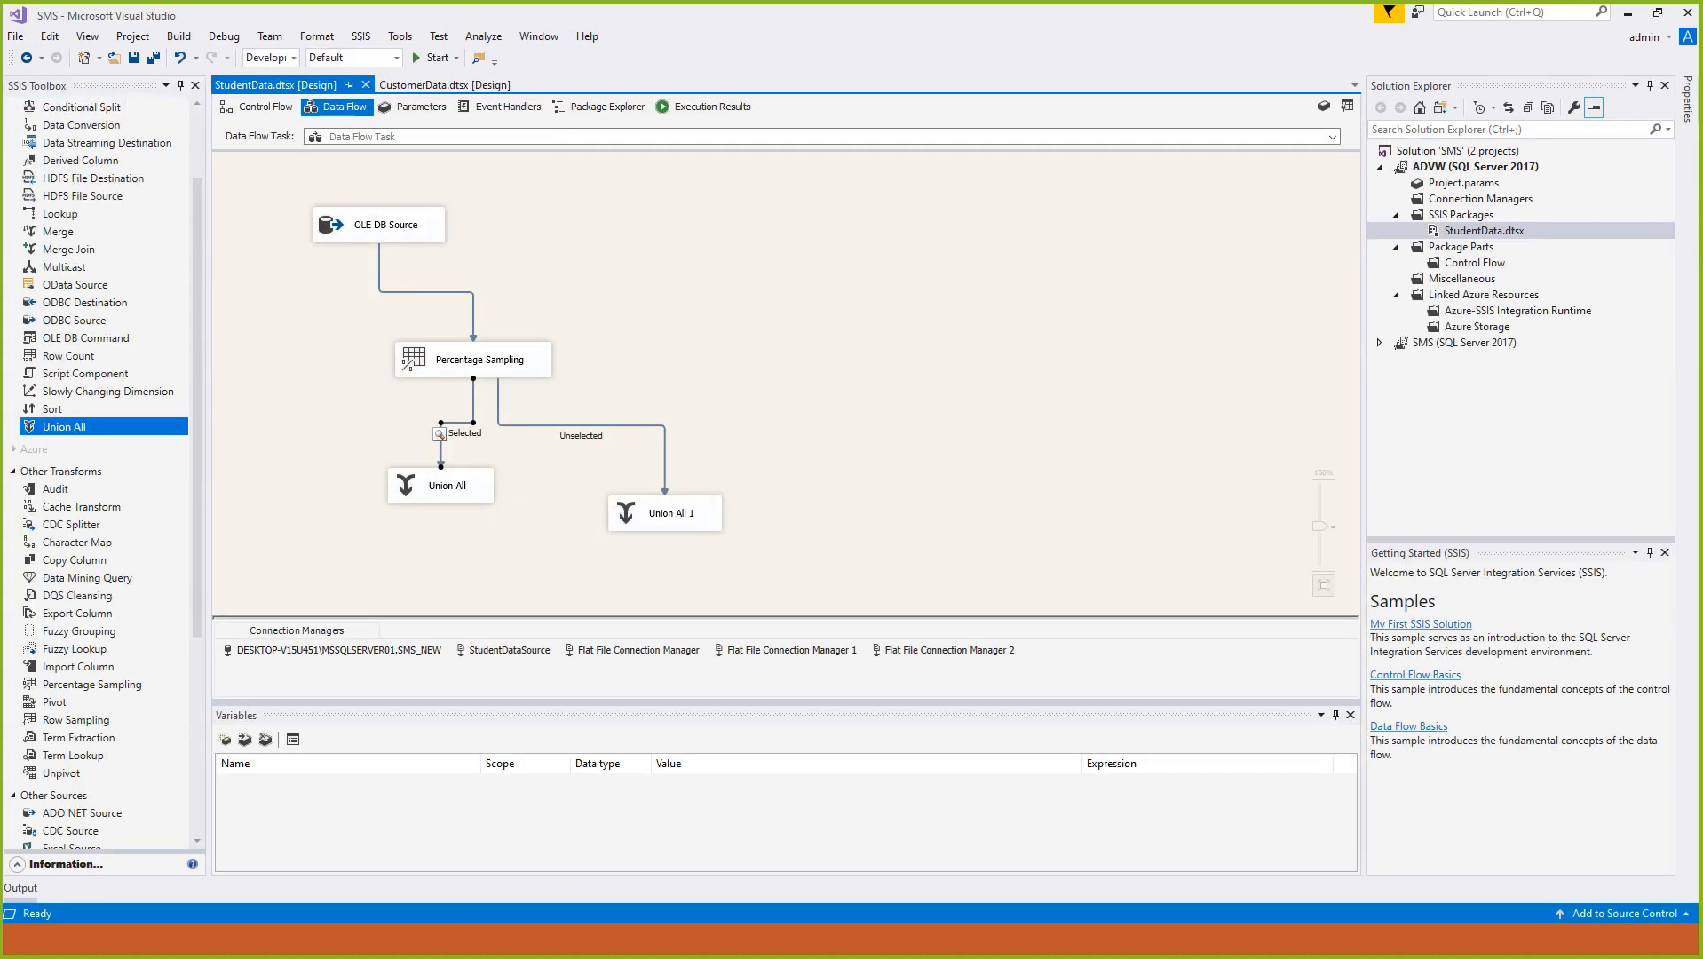